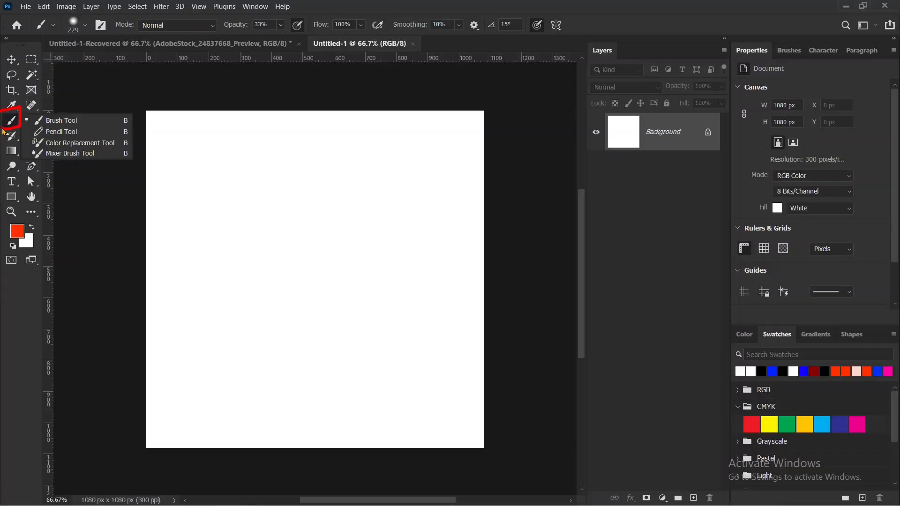
Switch to the Pencil tool and return to the Brush tool.
mouse_move(3, 132)
left_mouse_down()
mouse_move(37, 135)
mouse_move(41, 157)
left_mouse_up()
key("Escape")
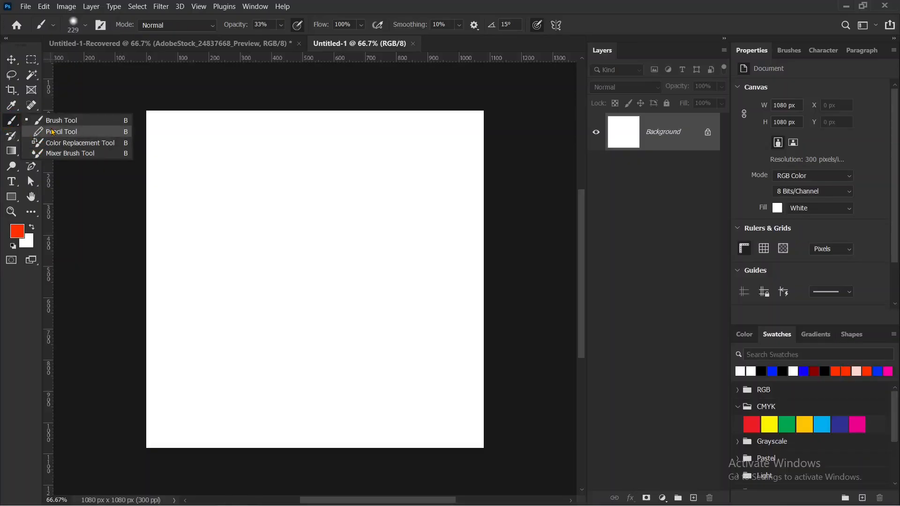
left_click(53, 132)
mouse_move(2, 124)
left_mouse_down()
mouse_move(8, 115)
mouse_move(22, 123)
left_mouse_up()
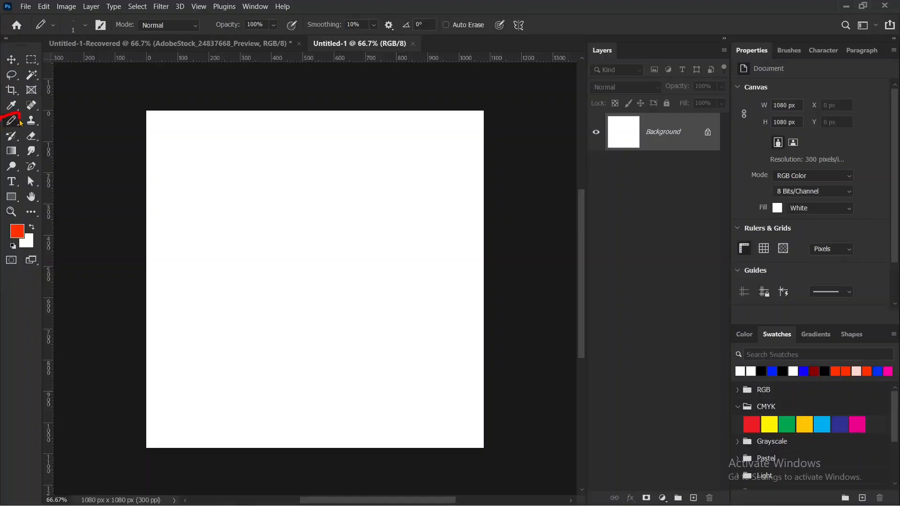
key("Escape")
right_click(12, 121)
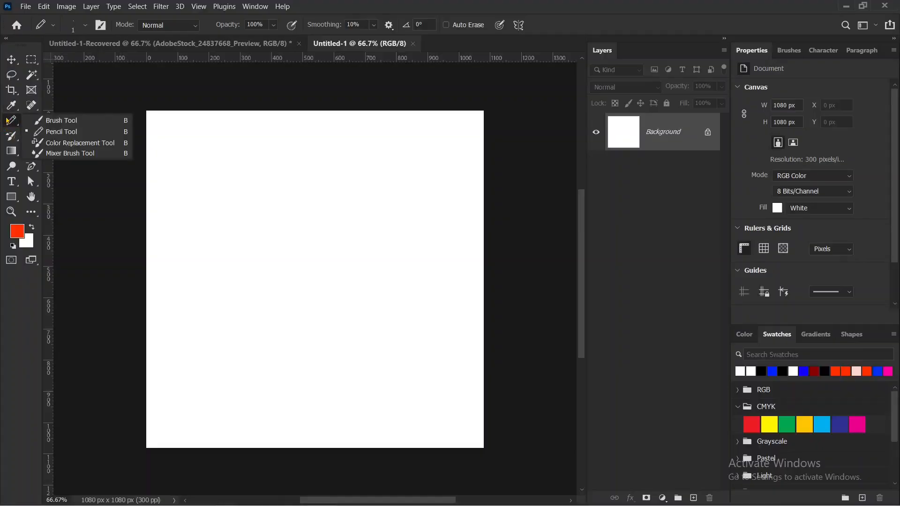
left_click(61, 121)
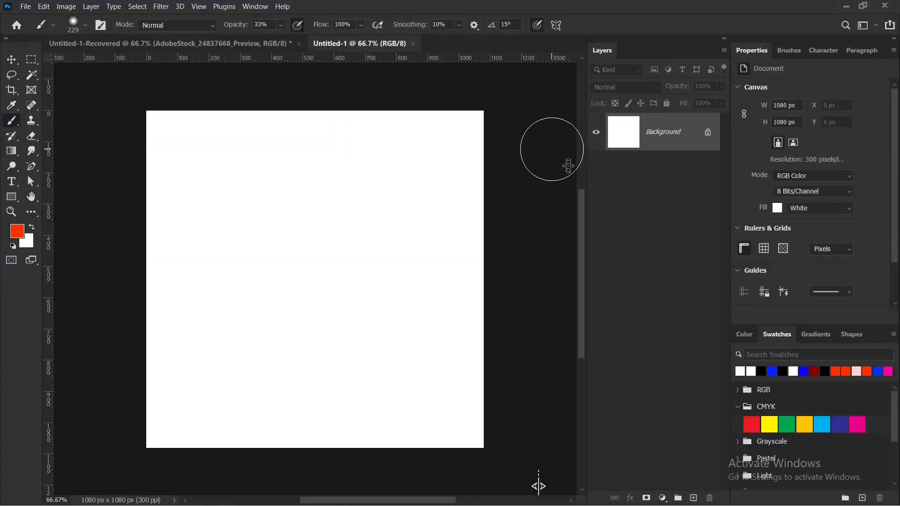
Add two new layers and paint a soft red blob at 33% opacity on the upper one, in the canvas's upper-left area.
left_click(693, 498)
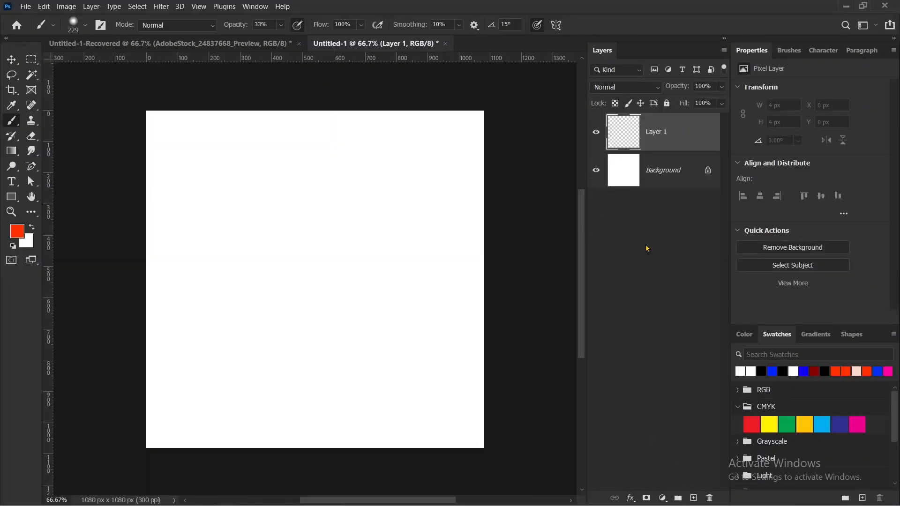
left_click(693, 497)
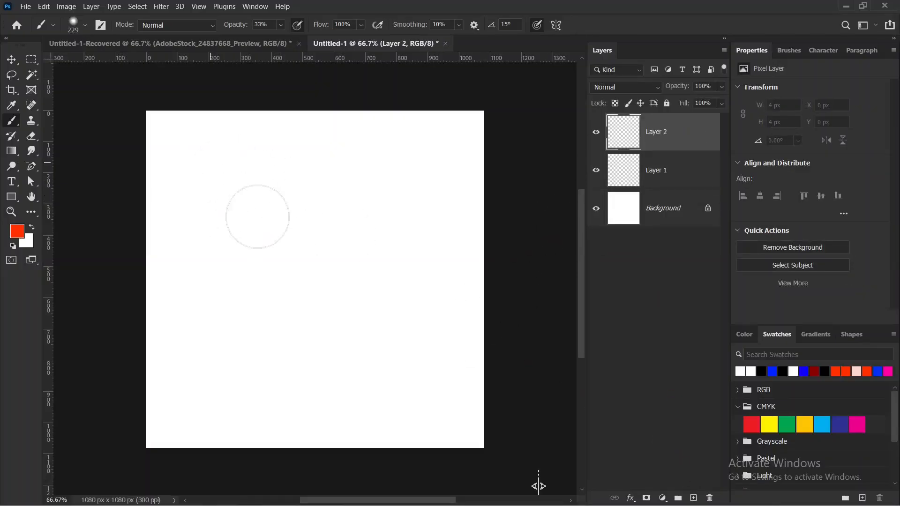
mouse_move(242, 174)
left_mouse_down()
mouse_move(238, 230)
mouse_move(229, 240)
mouse_move(239, 182)
left_mouse_up()
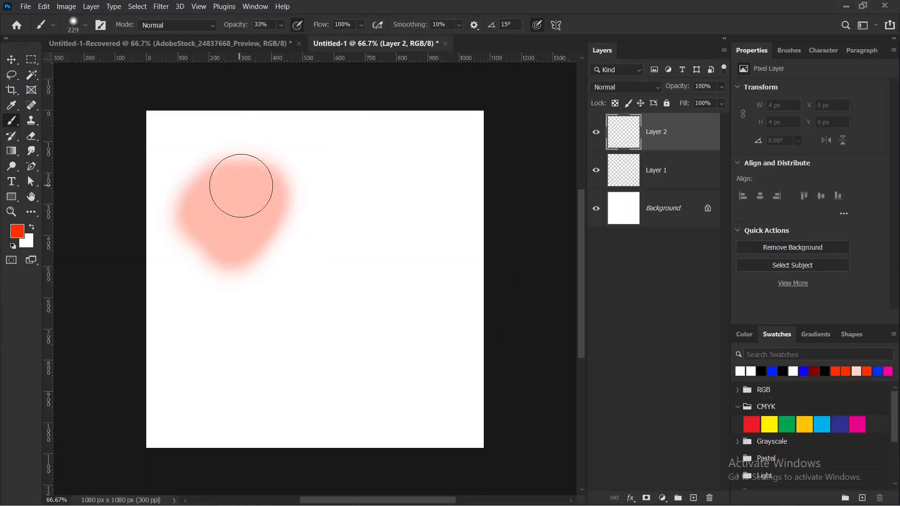
Set the brush opacity to 100% and paint a short diagonal red stroke on Layer 2, right of the canvas centre.
left_click_drag(245, 26, 282, 25)
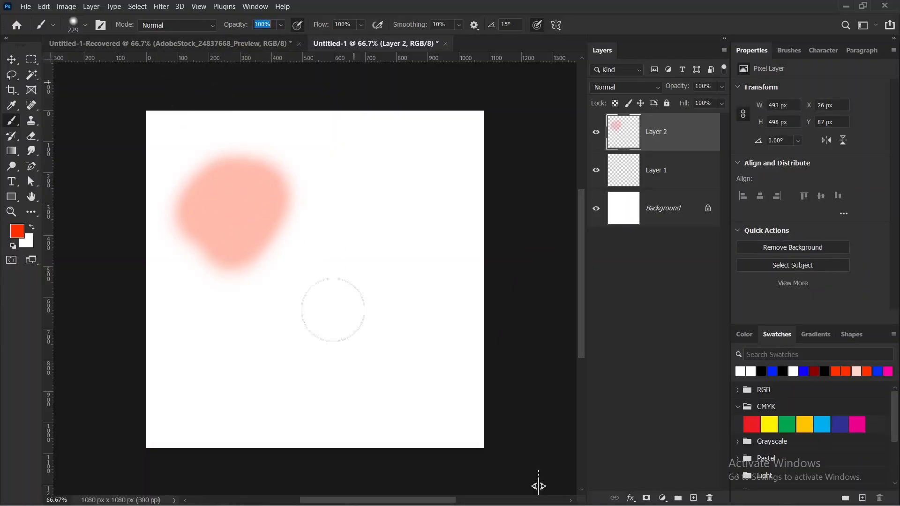
left_click_drag(386, 247, 337, 326)
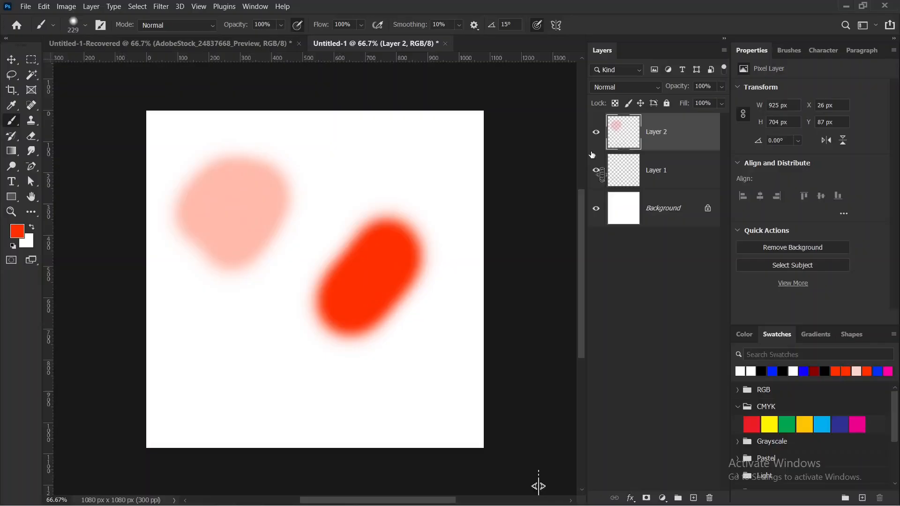
Hide and show Layer 2 to check which brush strokes it holds.
mouse_move(614, 123)
left_mouse_down()
mouse_move(643, 147)
mouse_move(601, 129)
mouse_move(627, 116)
left_mouse_up()
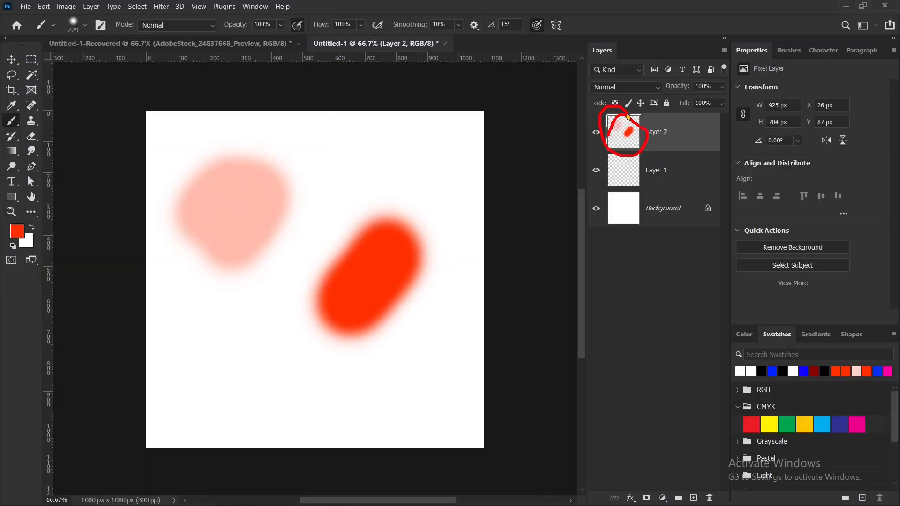
key("Escape")
left_click(595, 132)
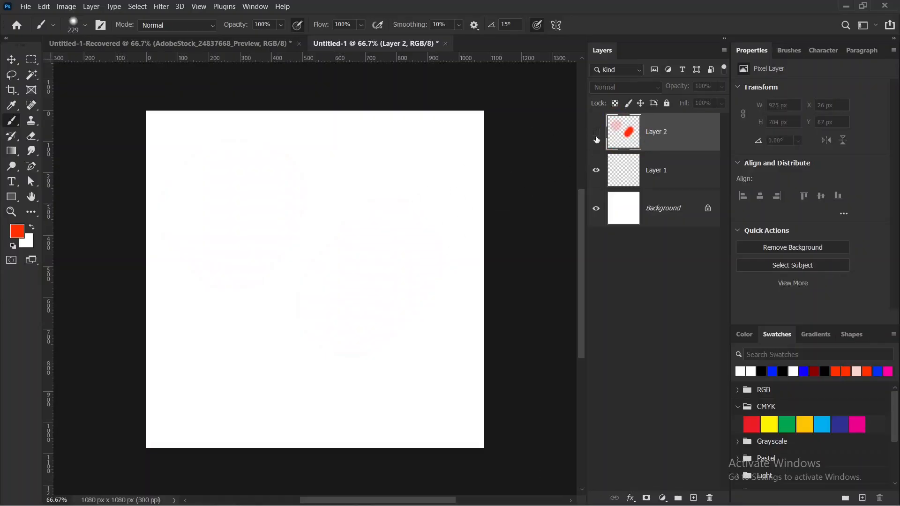
left_click(595, 132)
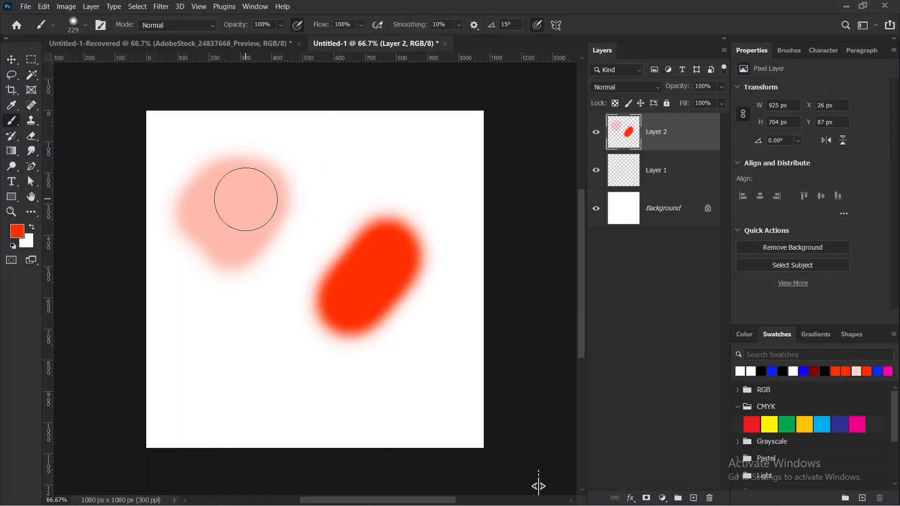
left_click(596, 132)
left_click(596, 132)
Add a new layer and paint a short blue stroke on it near the canvas's upper-right corner.
left_click(694, 498)
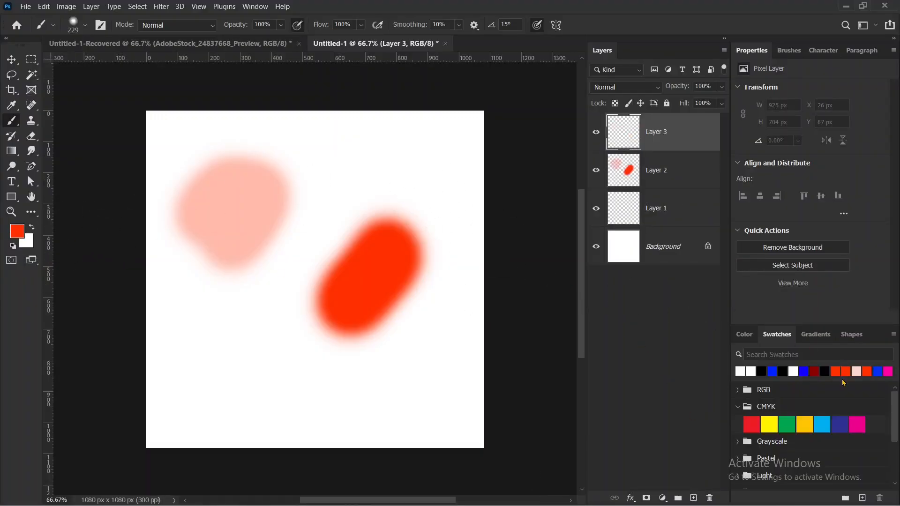
left_click(804, 371)
left_click_drag(387, 168, 362, 157)
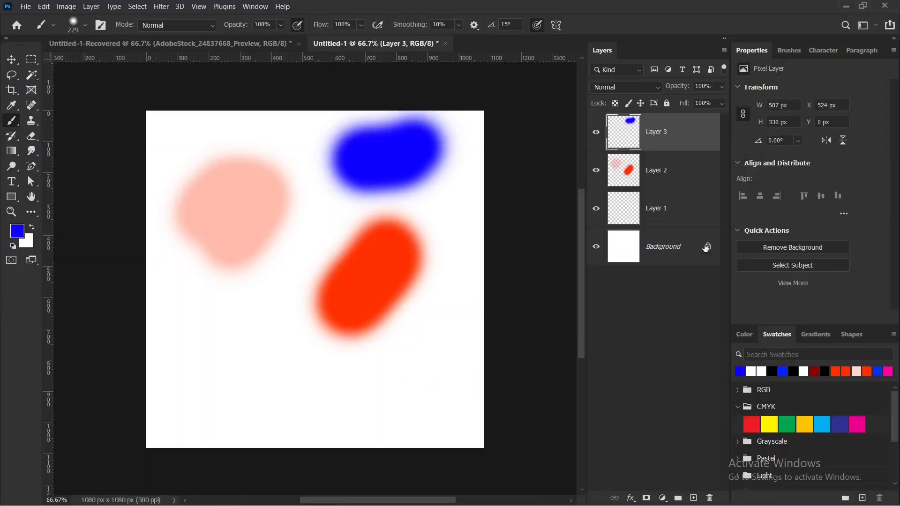
Toggle the visibility of Layer 2 and Layer 3 in turn to compare their separate strokes.
left_click(596, 171)
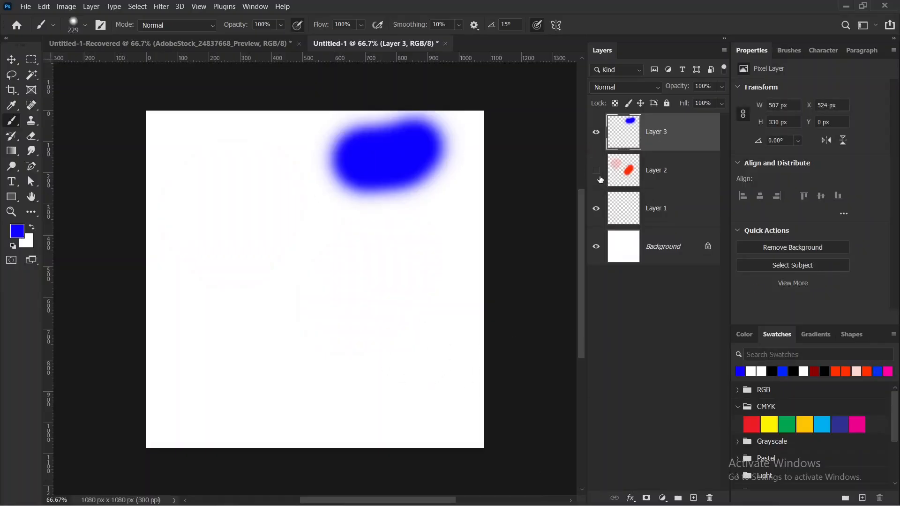
left_click(596, 170)
left_click(595, 133)
left_click(595, 133)
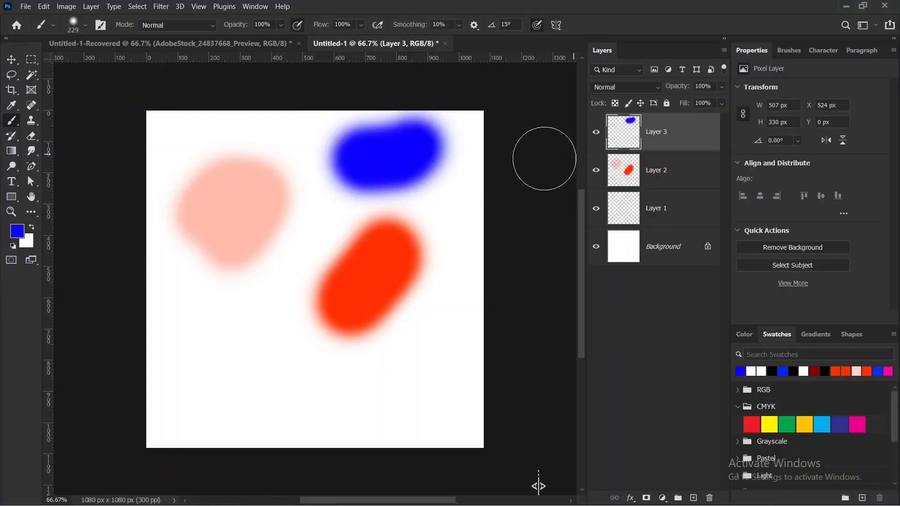
Move the blue stroke on Layer 3 to about X 33 px, Y 562 px, and shift Layer 2's red strokes up and right.
key("v")
left_click_drag(380, 158, 244, 366)
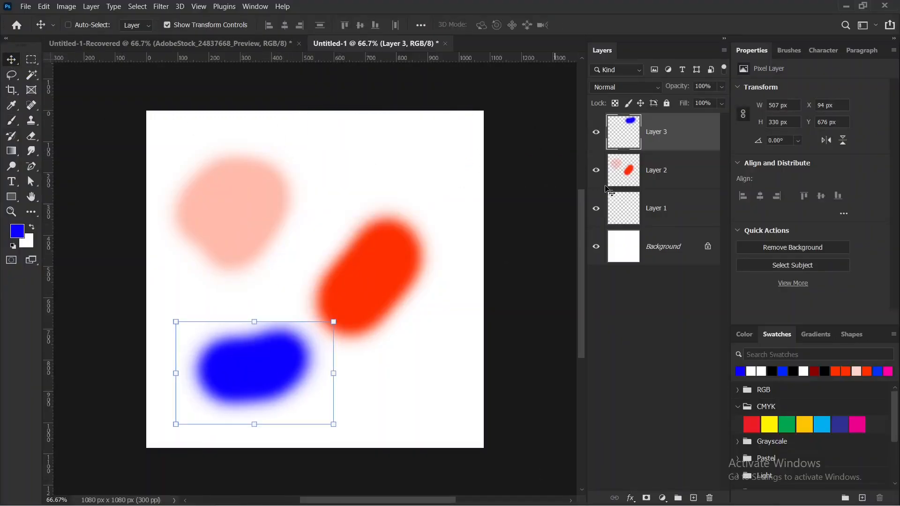
left_click(666, 175)
left_click_drag(381, 287, 416, 251)
left_click(653, 143)
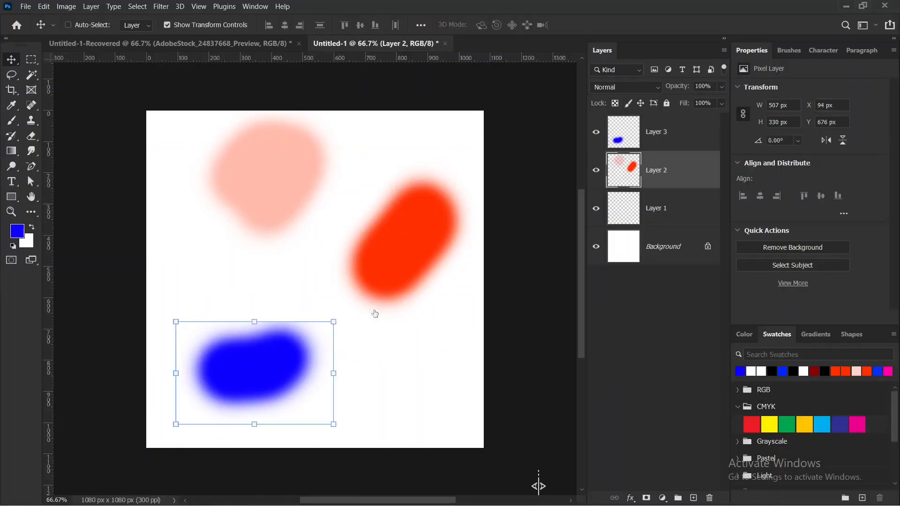
left_click_drag(276, 361, 257, 323)
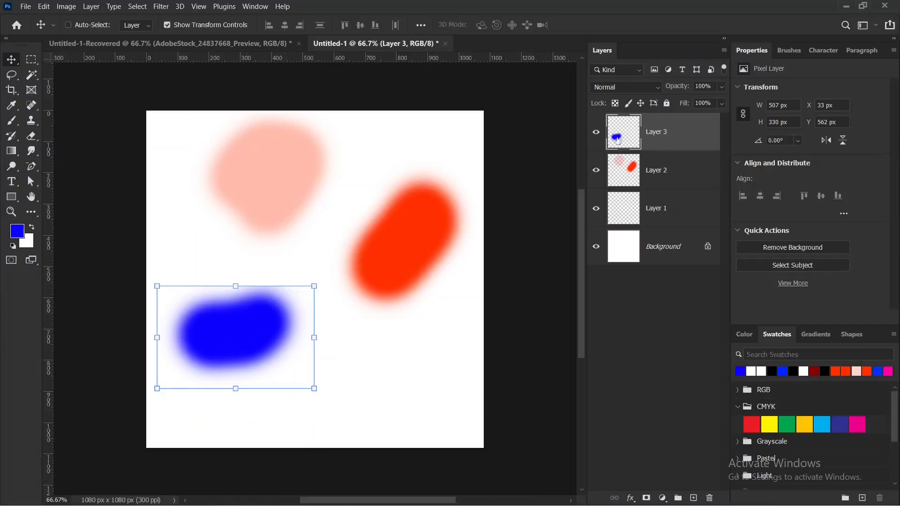
Hide Layer 3 and Layer 2, and switch back to the Brush tool.
left_click(595, 131)
left_click(595, 170)
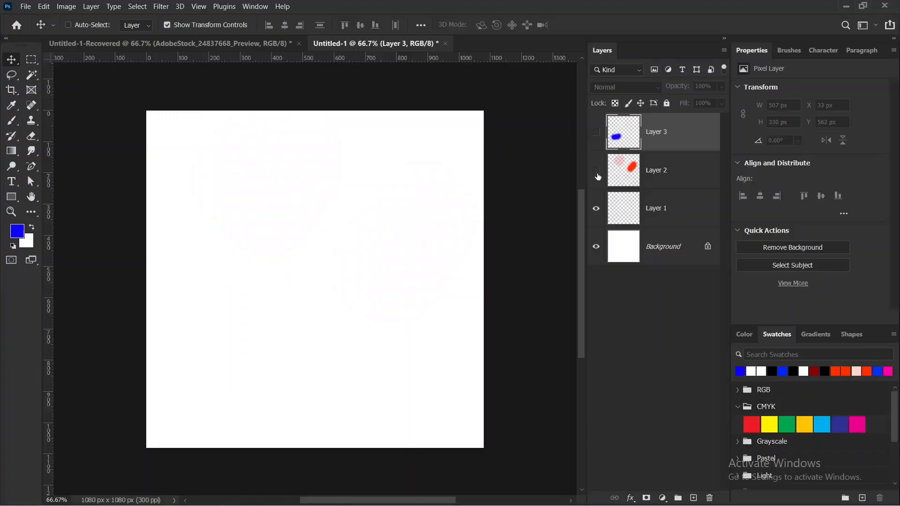
left_click(11, 122)
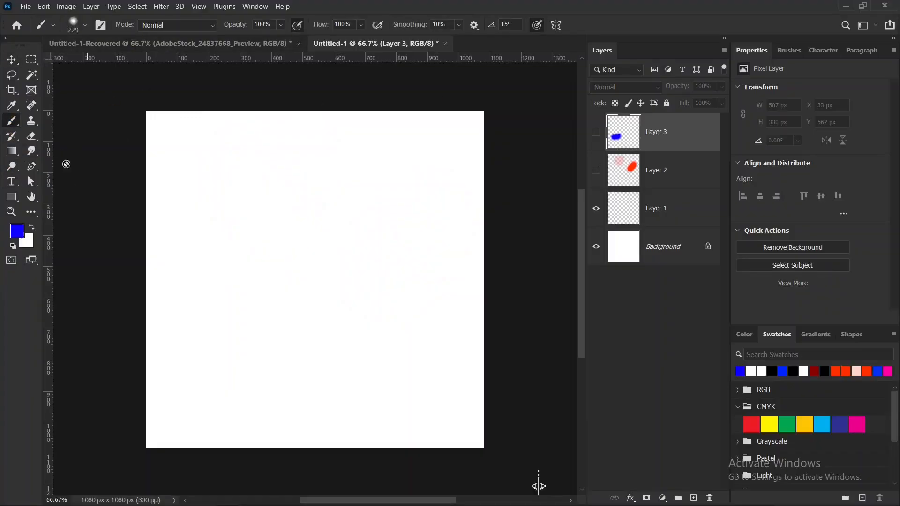
Examine the brush preset picker's size, hardness and brush library options.
mouse_move(40, 15)
left_mouse_down()
mouse_move(356, 7)
mouse_move(473, 25)
mouse_move(414, 44)
mouse_move(303, 53)
mouse_move(81, 43)
mouse_move(42, 32)
mouse_move(56, 11)
mouse_move(52, 32)
mouse_move(37, 37)
mouse_move(33, 18)
mouse_move(43, 11)
mouse_move(38, 18)
mouse_move(55, 18)
mouse_move(55, 36)
mouse_move(25, 31)
mouse_move(43, 8)
mouse_move(56, 31)
mouse_move(29, 37)
mouse_move(48, 11)
mouse_move(59, 19)
mouse_move(54, 36)
mouse_move(36, 31)
left_mouse_up()
left_click(52, 26)
left_click(52, 28)
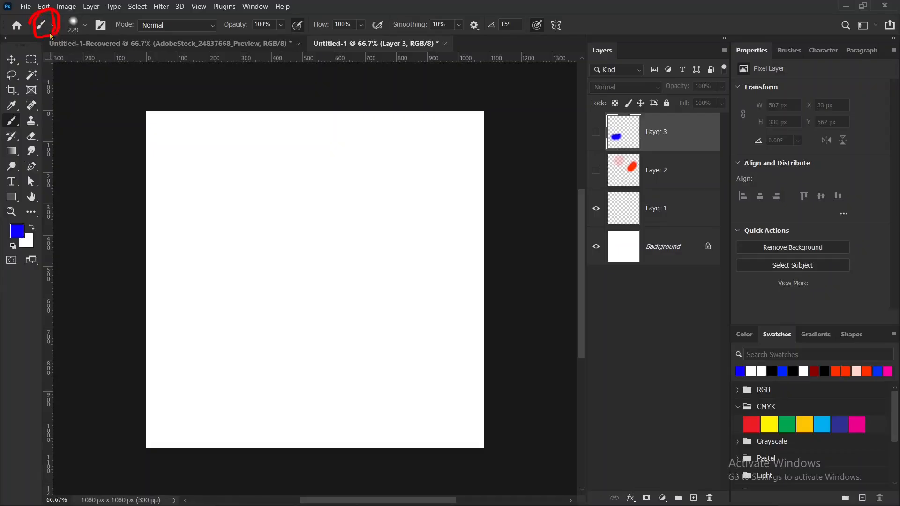
left_click(86, 25)
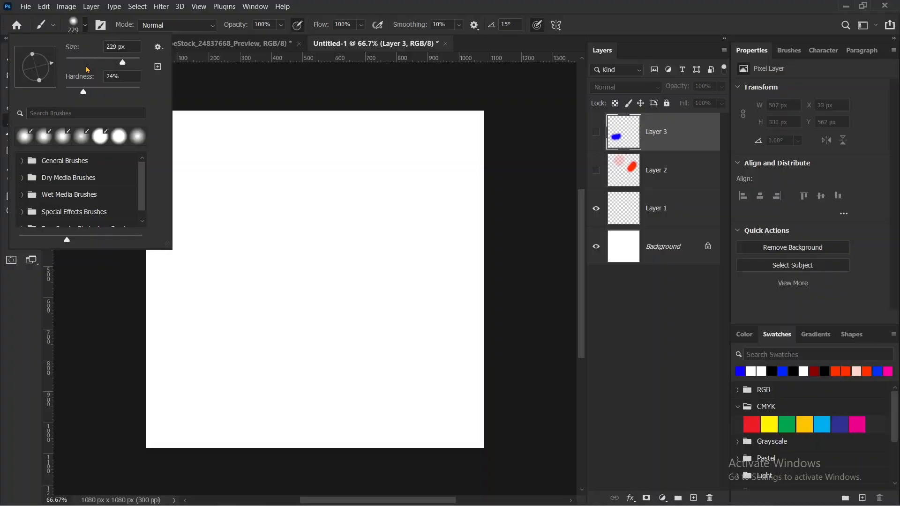
left_click(87, 26)
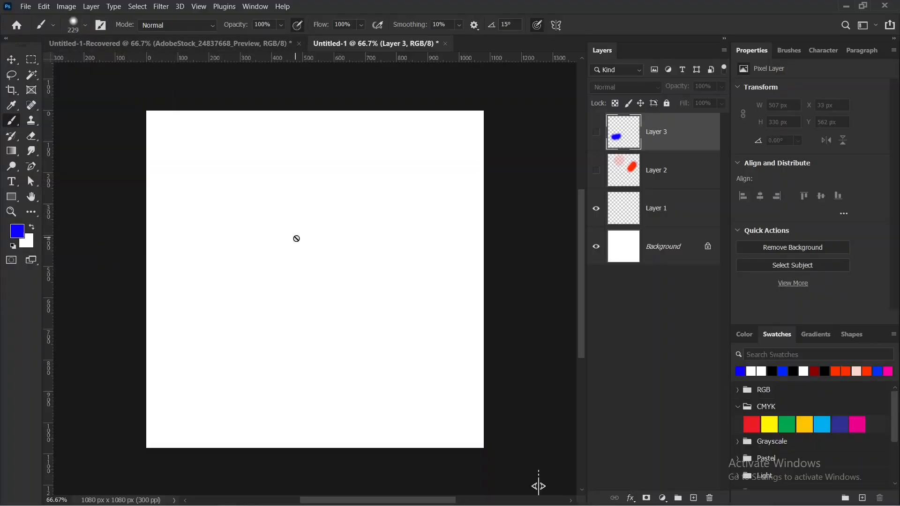
On a new layer, stamp one soft blue dab in the upper-left area with a 338 px brush at 0% hardness.
left_click(694, 498)
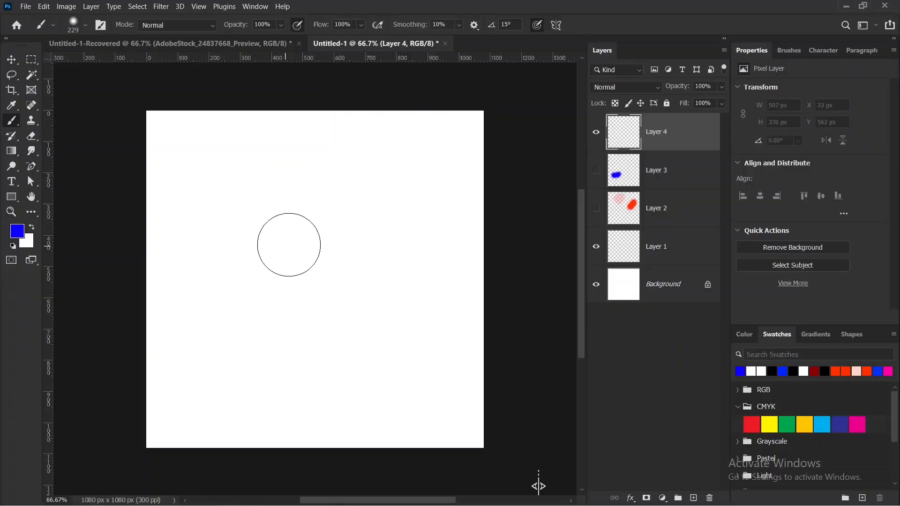
key("super")
left_click(87, 25)
left_click(127, 60)
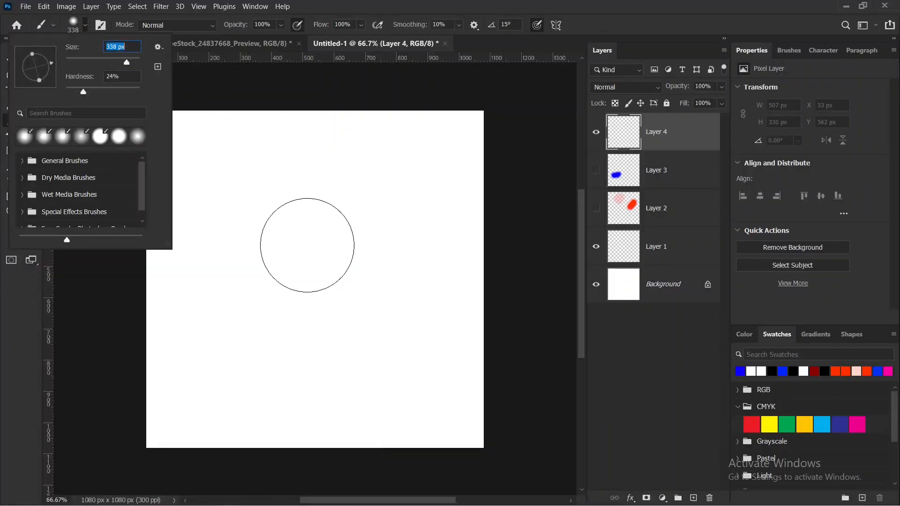
left_click_drag(83, 93, 65, 94)
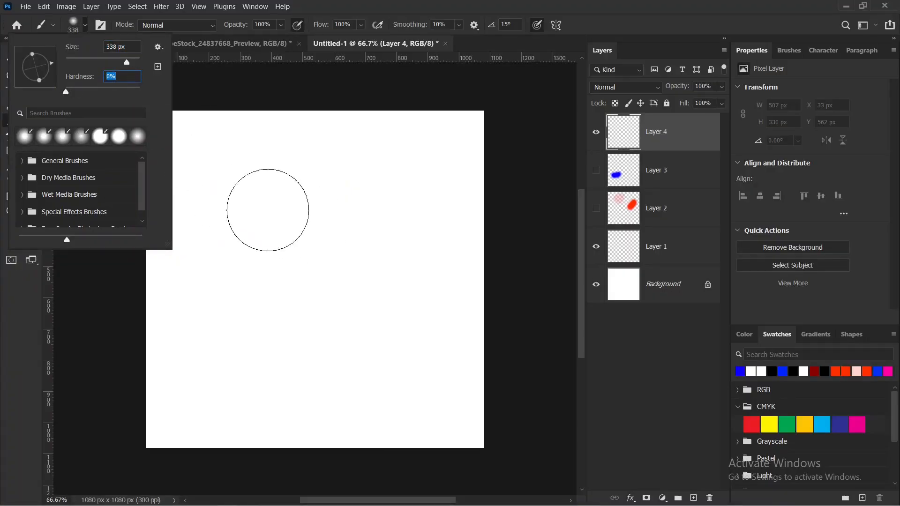
left_click(267, 210)
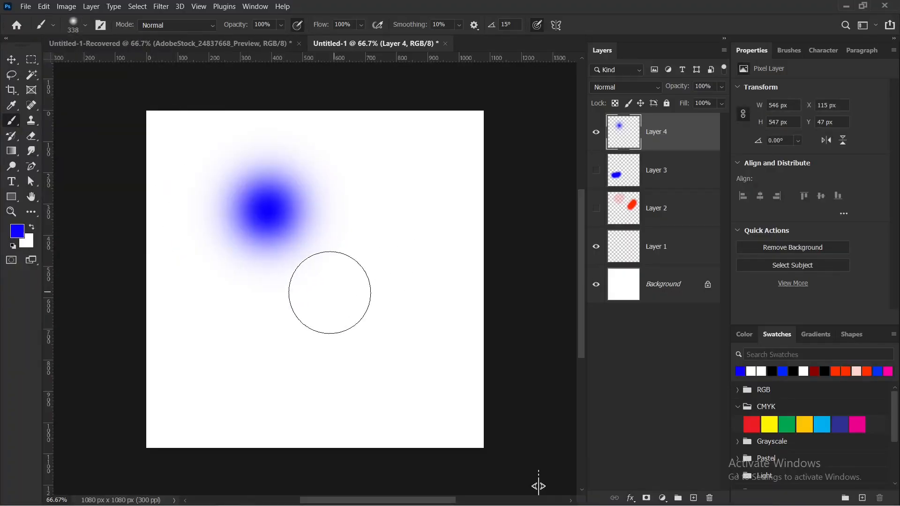
Set the brush hardness to 100% and stamp a hard-edged blue circle below the soft dab.
left_click(85, 26)
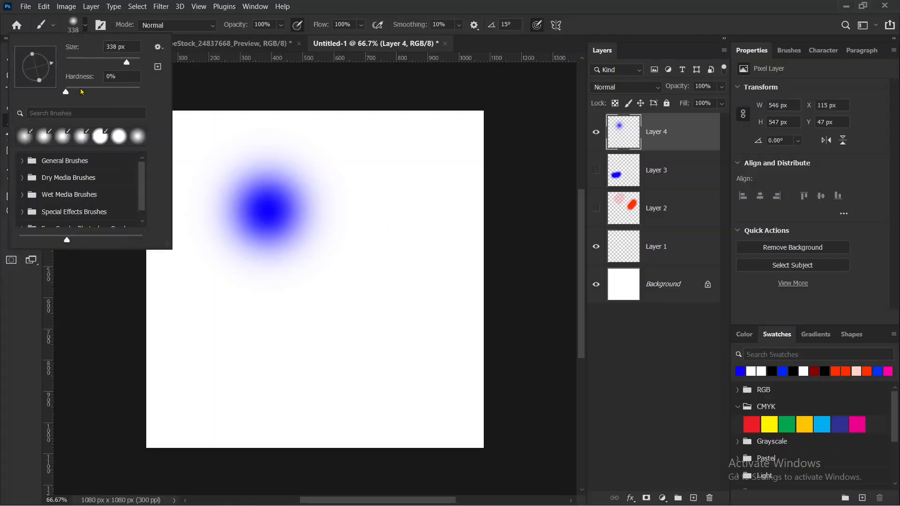
left_click_drag(135, 92, 142, 92)
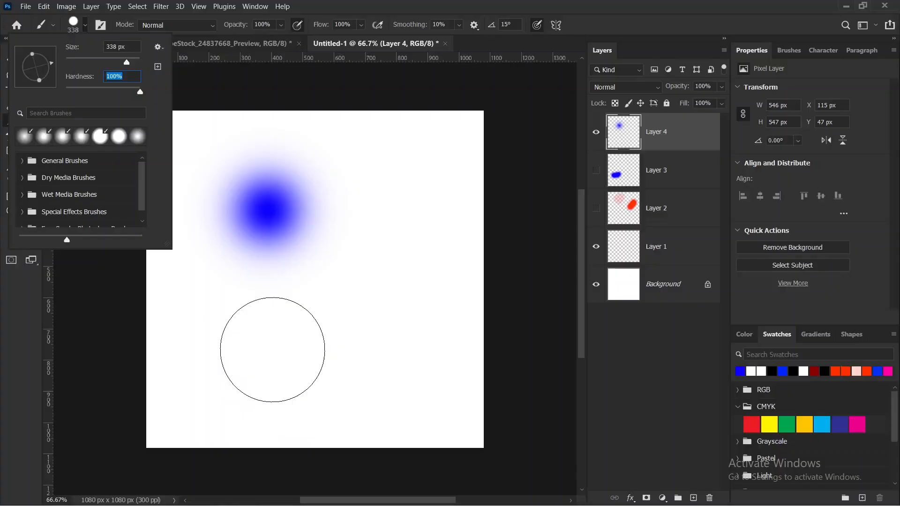
left_click(271, 349)
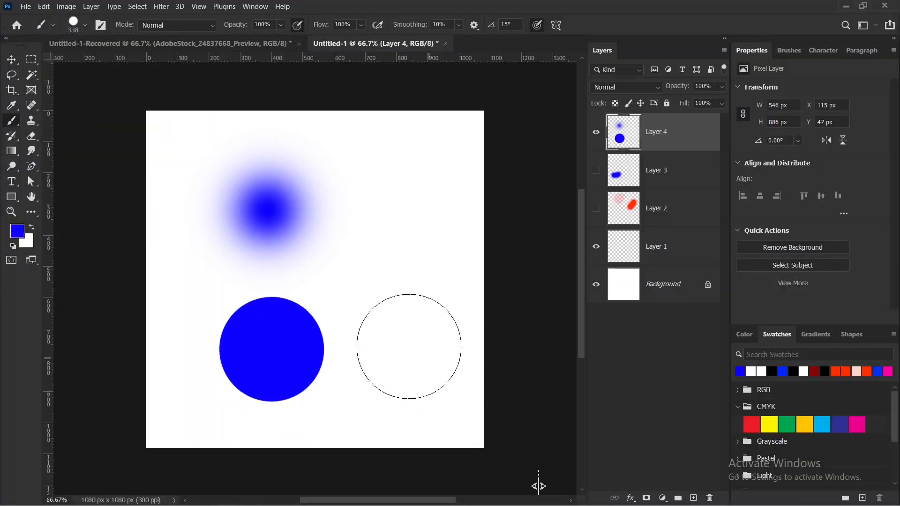
mouse_move(242, 337)
left_mouse_down()
mouse_move(312, 304)
mouse_move(259, 391)
mouse_move(253, 280)
left_mouse_up()
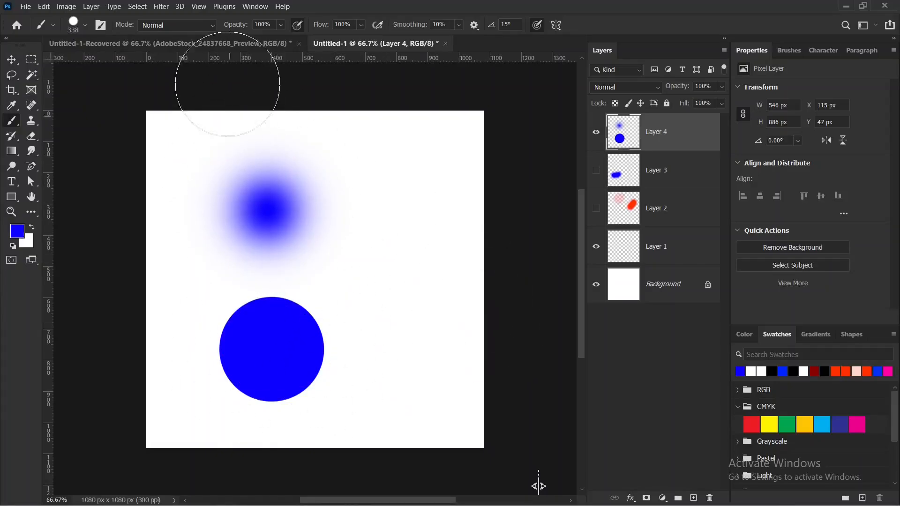
Flatten the brush tip into a narrow tilted ellipse and stamp two blue ellipses, one below the other, right of the circle.
left_click(86, 26)
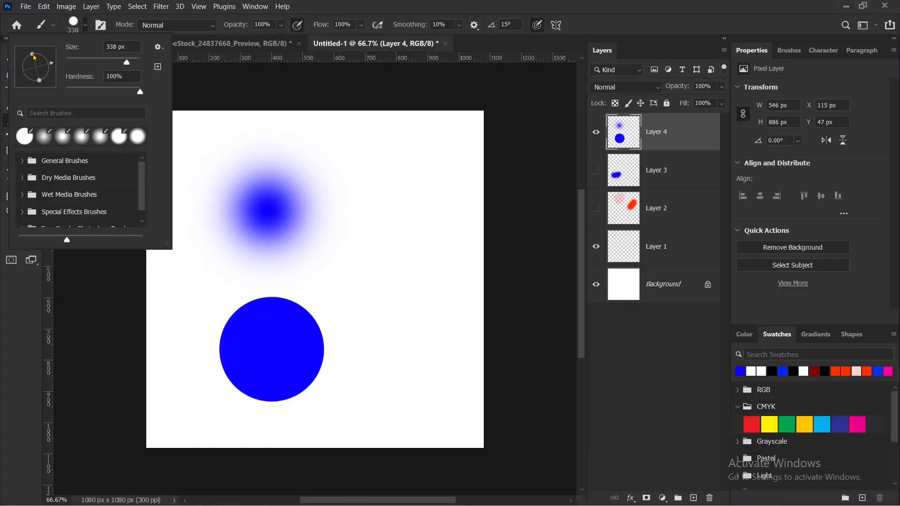
left_click_drag(34, 58, 37, 66)
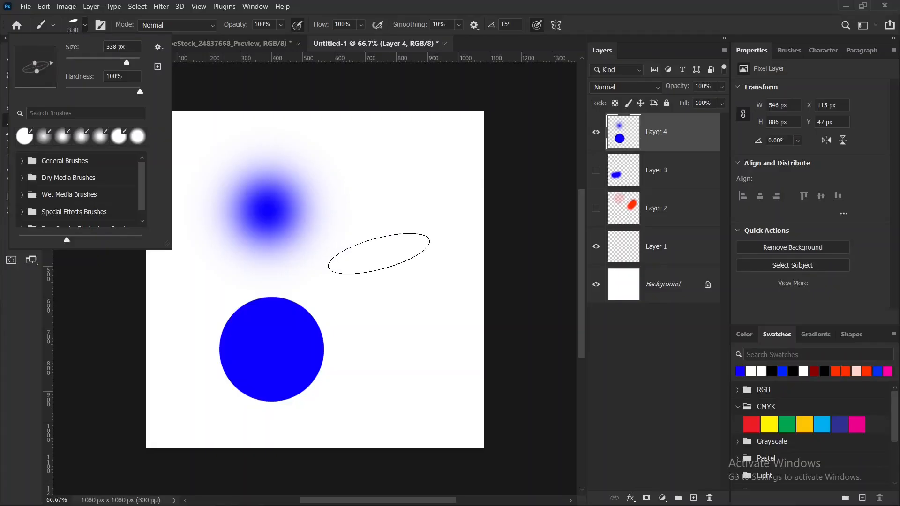
left_click(379, 253)
left_click(379, 254)
left_click(396, 300)
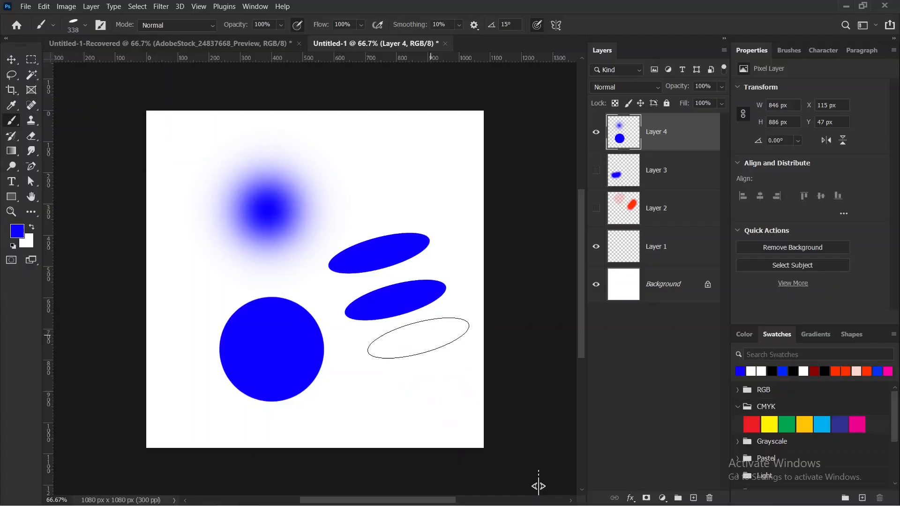
Stamp a third tilted blue ellipse below the other two, and five upright ones across the canvas top with the tip rotated to -89°.
left_click(418, 338)
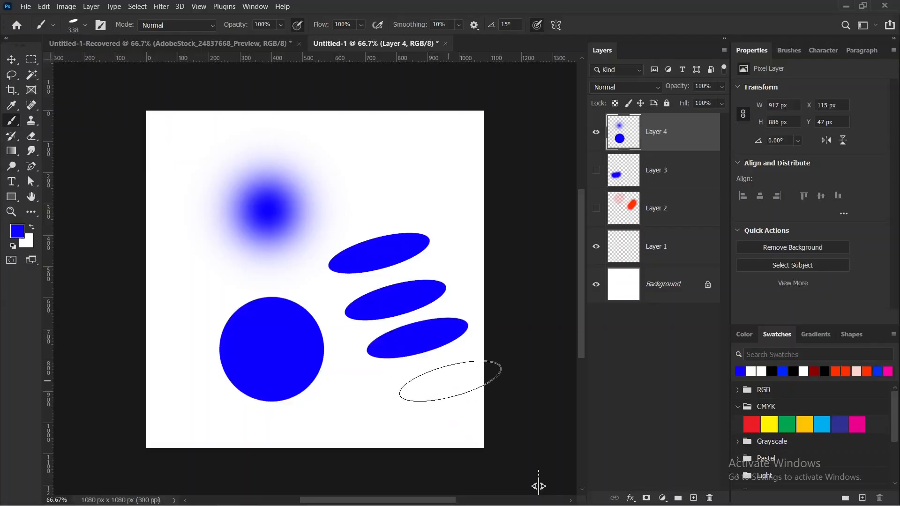
right_click(13, 123)
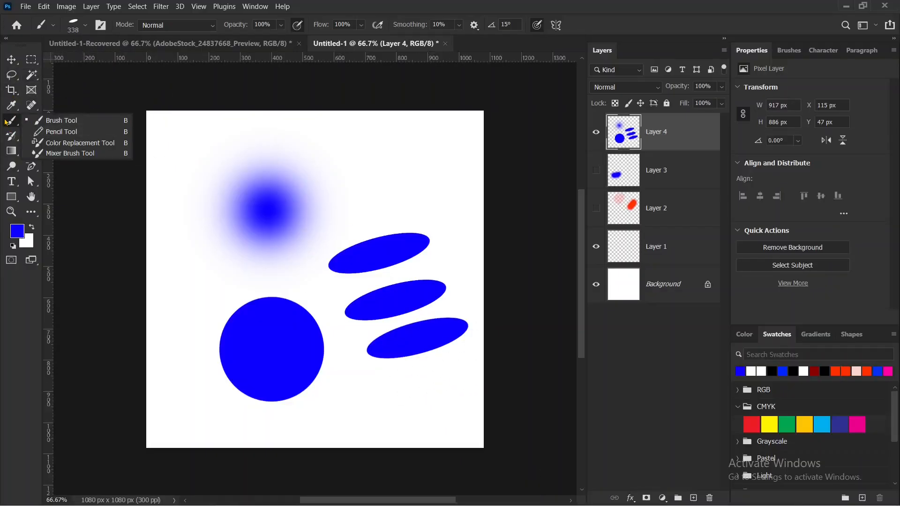
left_click(84, 24)
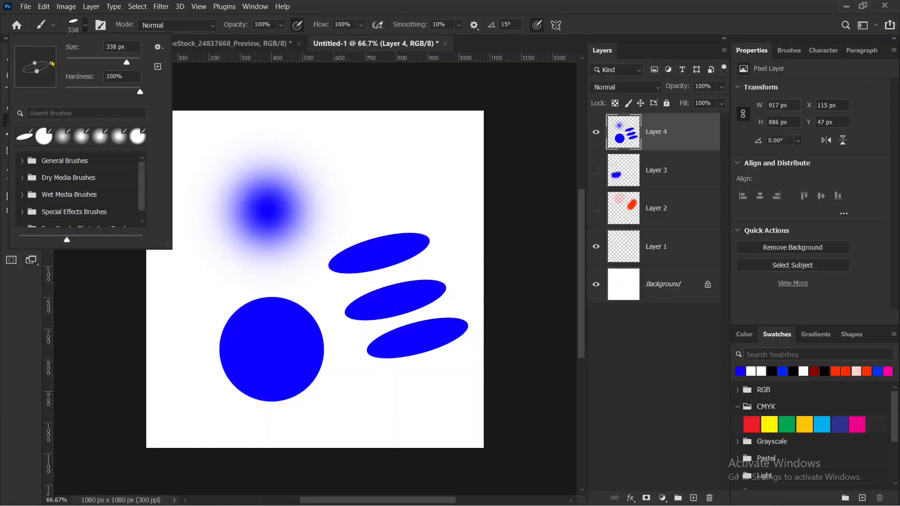
left_click_drag(53, 69, 36, 86)
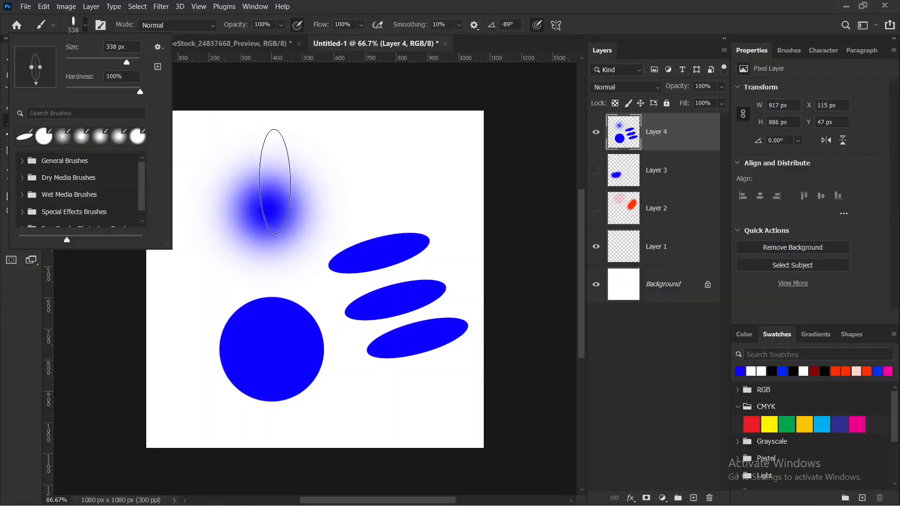
left_click(364, 175)
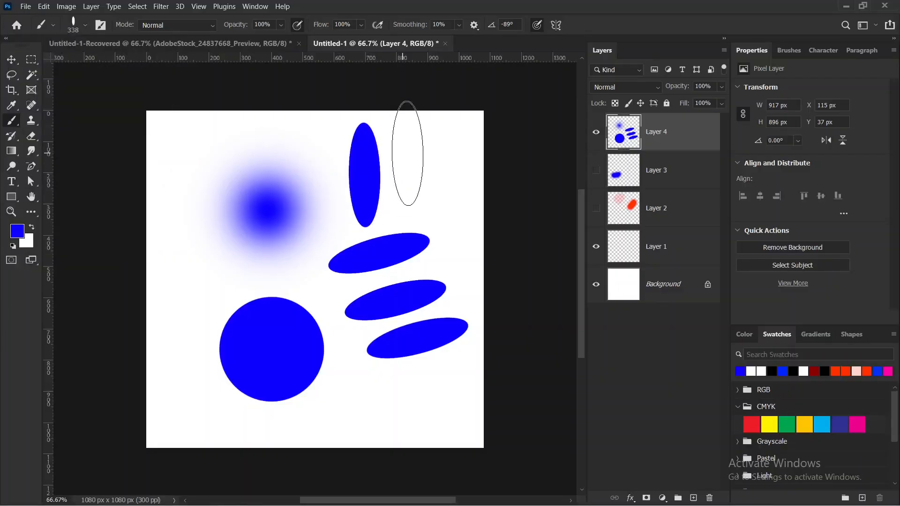
left_click(402, 153)
left_click(314, 164)
left_click(268, 178)
left_click(214, 177)
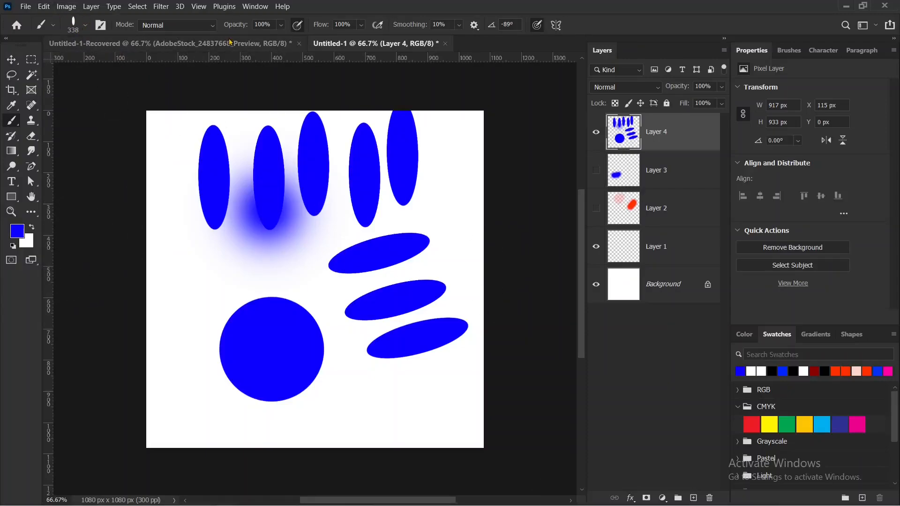
Set the brush opacity to 40% and stamp one upright blue ellipse near the canvas's left edge, left of the circle.
left_click_drag(217, 14, 277, 11)
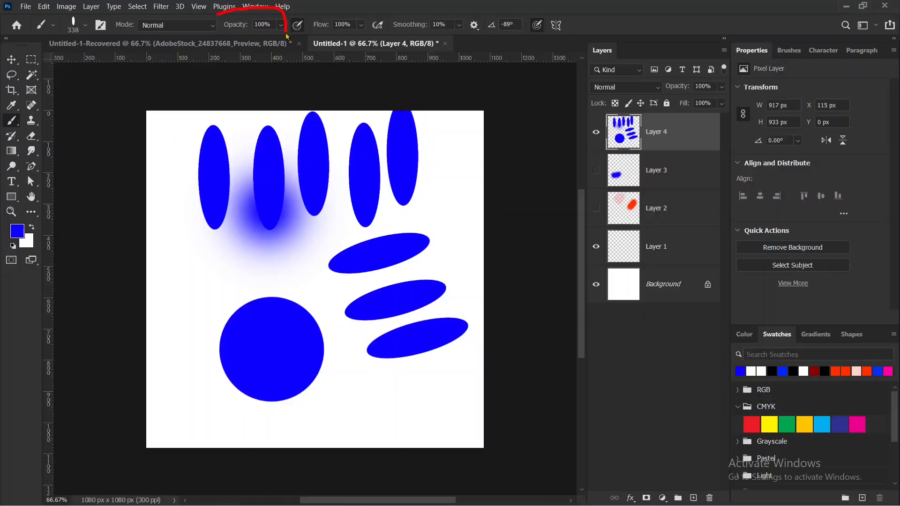
key("Escape")
left_click_drag(237, 29, 222, 28)
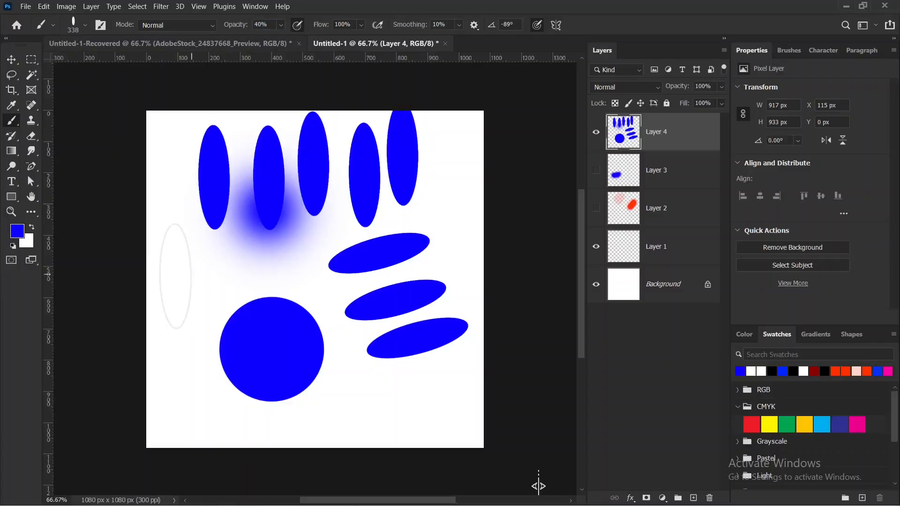
left_click(174, 277)
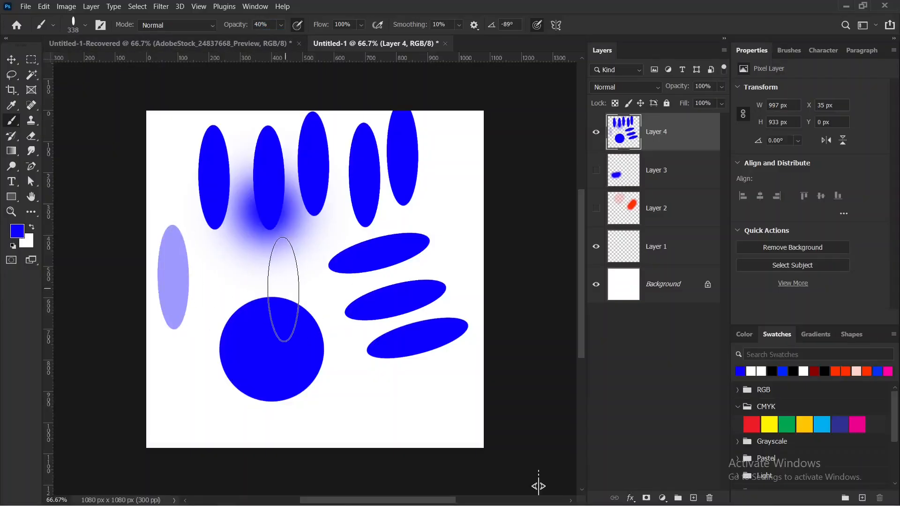
Set the brush opacity to 80% and stamp another upright ellipse between the pale ellipse and the circle.
left_click_drag(231, 27, 250, 23)
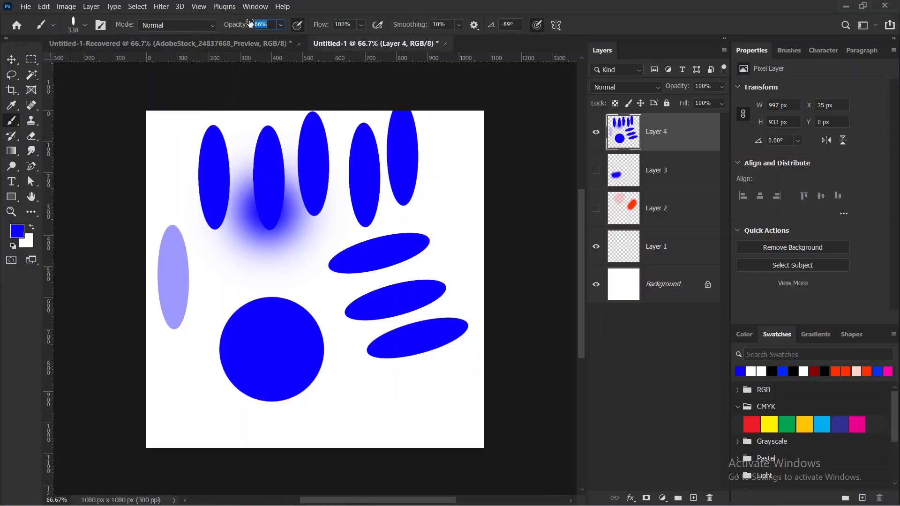
type("80")
left_click(212, 291)
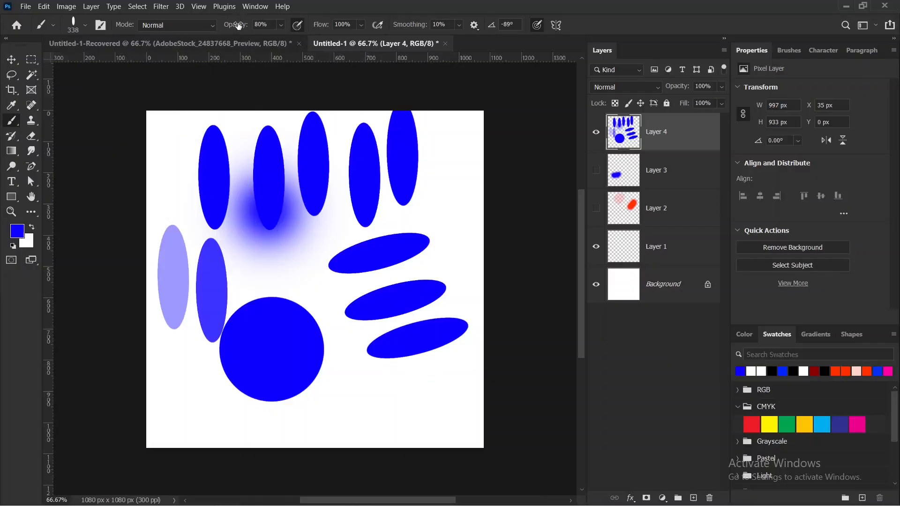
Lower the brush opacity and adjust the brush flow.
left_click_drag(233, 26, 226, 28)
left_click_drag(317, 29, 316, 29)
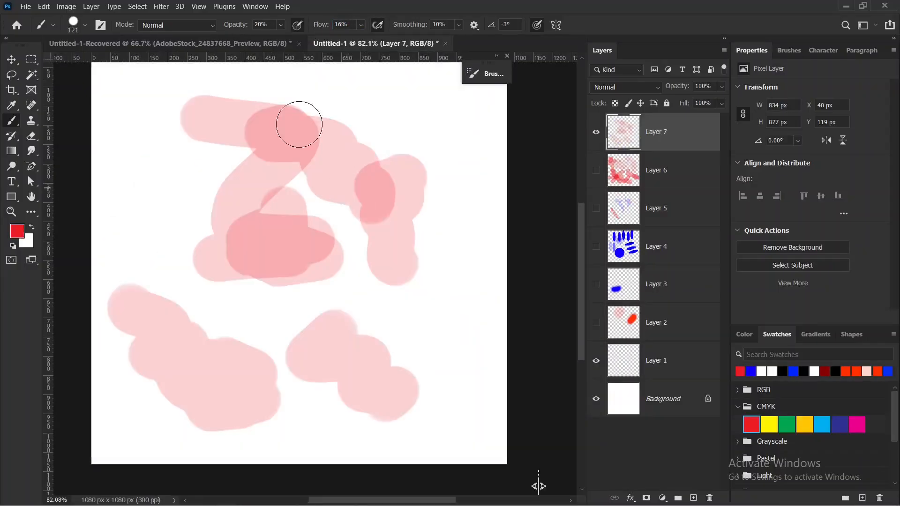
Hide Layer 7, and on a new layer paint one zigzag red stroke with the 121 px brush at 20% opacity and 10% smoothing.
left_click(596, 131)
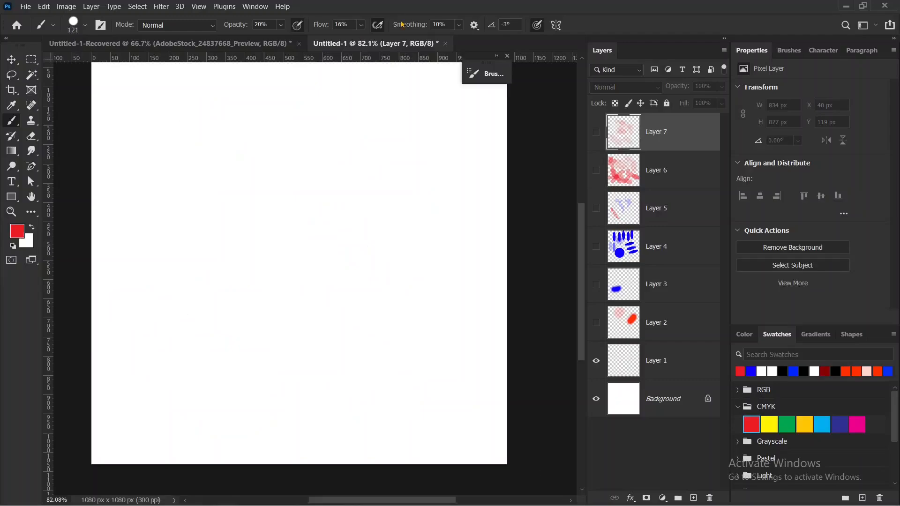
mouse_move(428, 13)
left_mouse_down()
mouse_move(469, 19)
mouse_move(466, 47)
left_mouse_up()
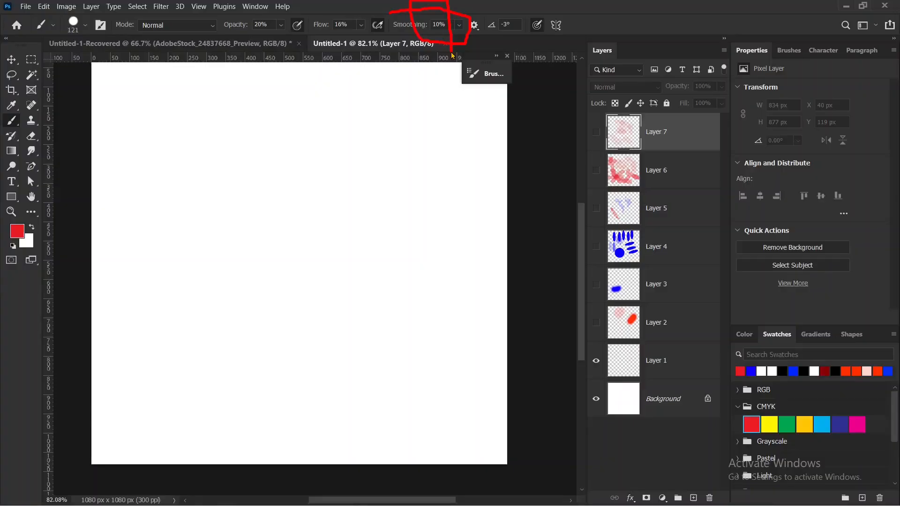
key("Escape")
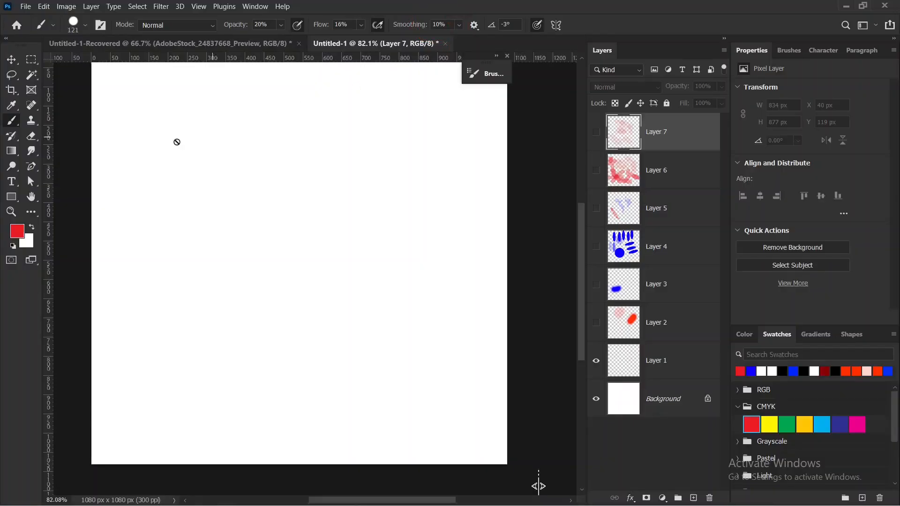
left_click(693, 498)
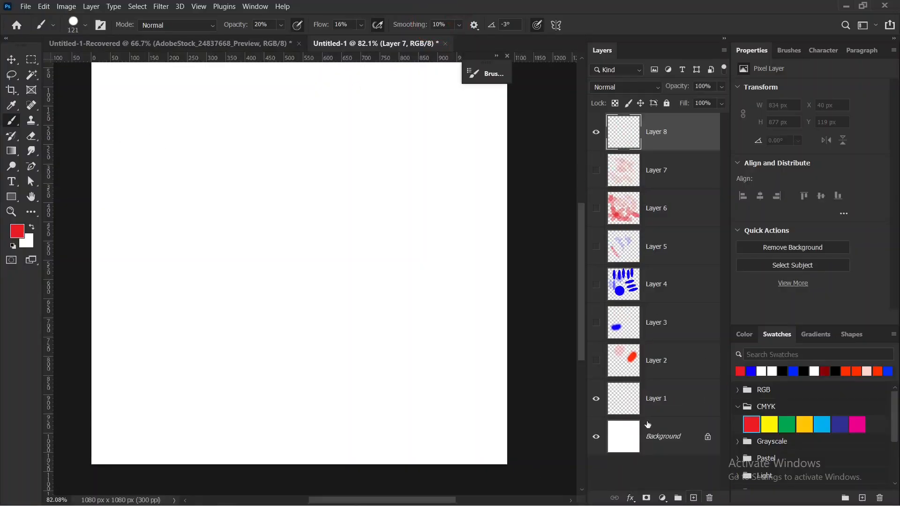
mouse_move(149, 150)
left_mouse_down()
mouse_move(215, 204)
mouse_move(252, 264)
mouse_move(347, 229)
mouse_move(329, 382)
left_mouse_up()
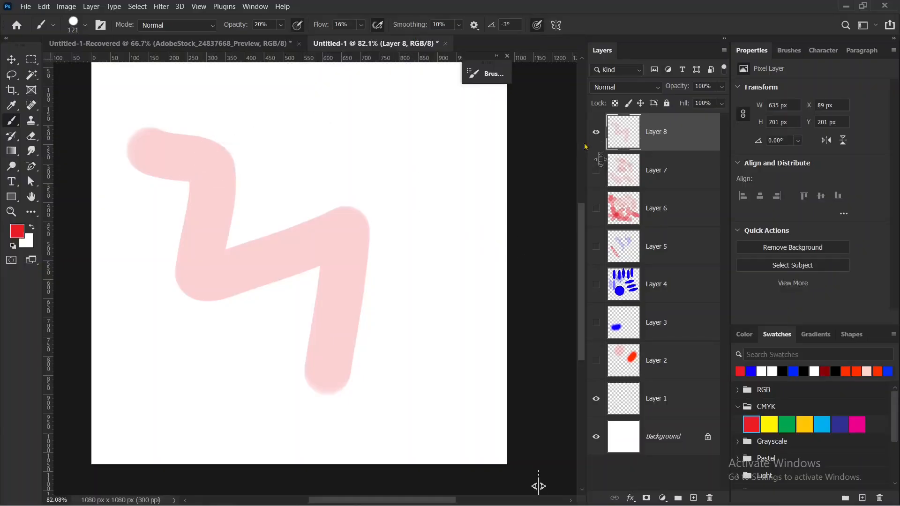
Hide Layer 8 and handwrite red lettering on a new layer with the brush at 100% opacity and 100% flow.
left_click(596, 134)
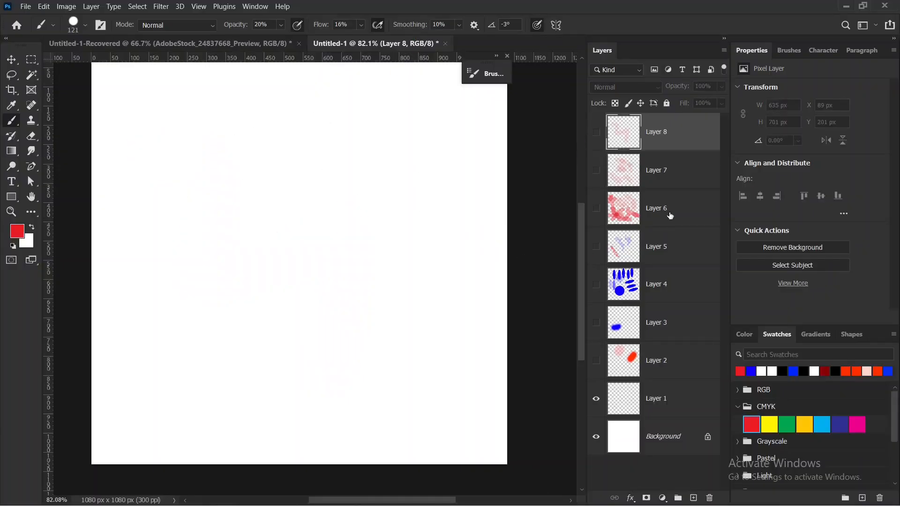
left_click(693, 498)
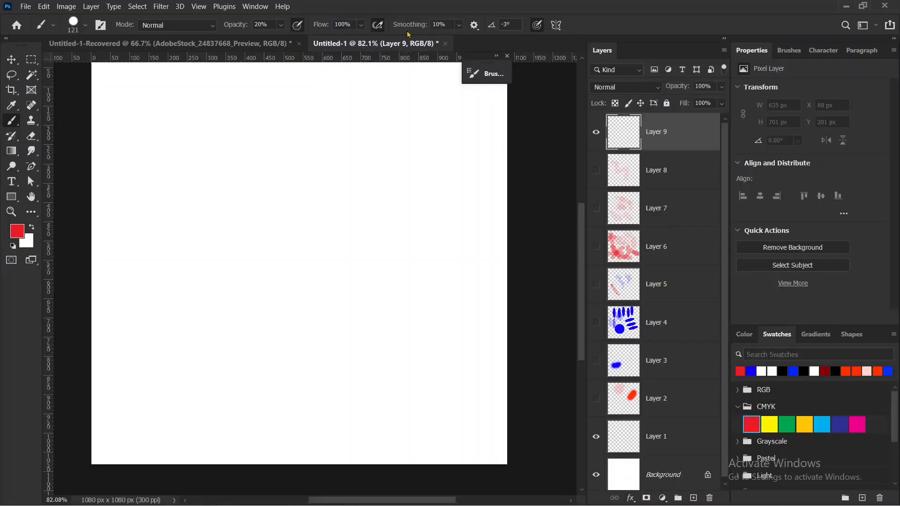
left_click_drag(242, 29, 466, 43)
mouse_move(186, 161)
left_mouse_down()
mouse_move(157, 167)
mouse_move(178, 169)
left_mouse_up()
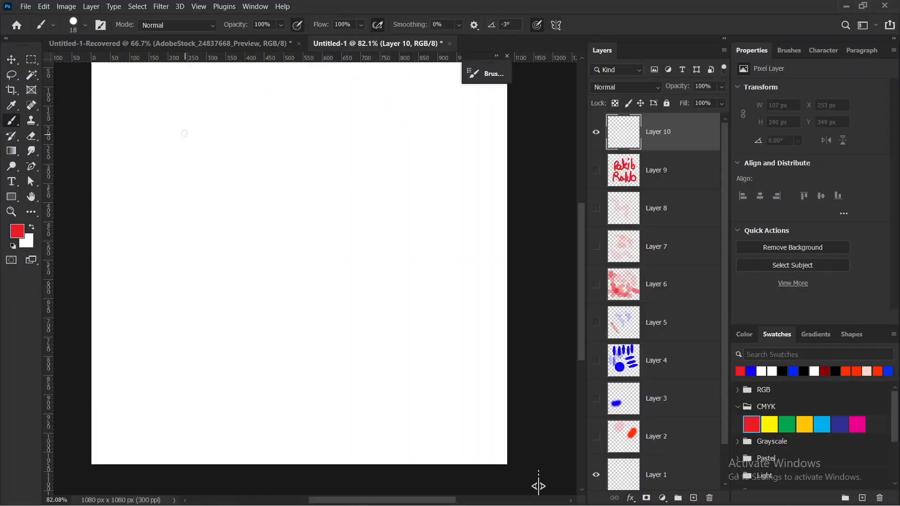
On Layer 10, handwrite a first name in large red letters with the 18 px brush at 0% smoothing.
mouse_move(184, 133)
left_mouse_down()
mouse_move(167, 277)
mouse_move(172, 151)
mouse_move(293, 228)
mouse_move(284, 234)
mouse_move(305, 236)
mouse_move(350, 99)
mouse_move(350, 216)
mouse_move(357, 185)
mouse_move(415, 225)
left_mouse_up()
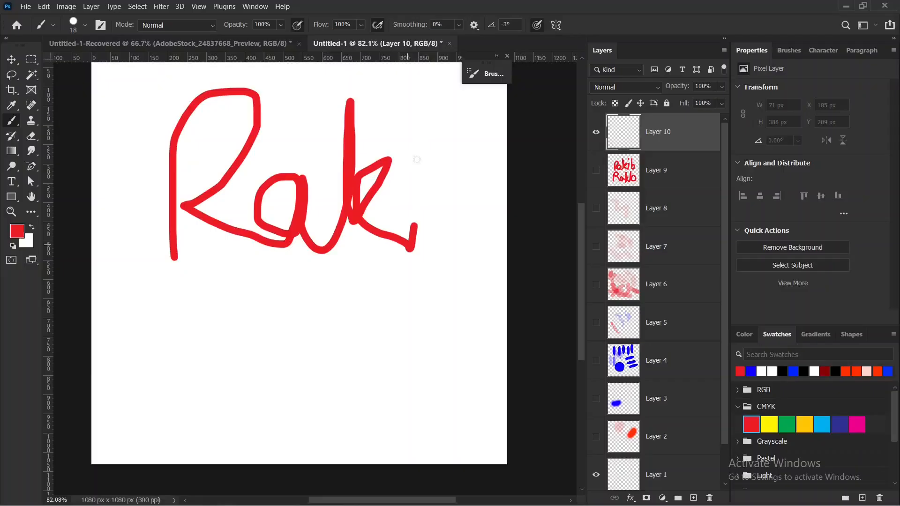
mouse_move(418, 101)
left_mouse_down()
mouse_move(420, 209)
mouse_move(474, 208)
mouse_move(426, 251)
mouse_move(389, 234)
mouse_move(403, 172)
left_mouse_up()
left_click_drag(389, 117, 390, 136)
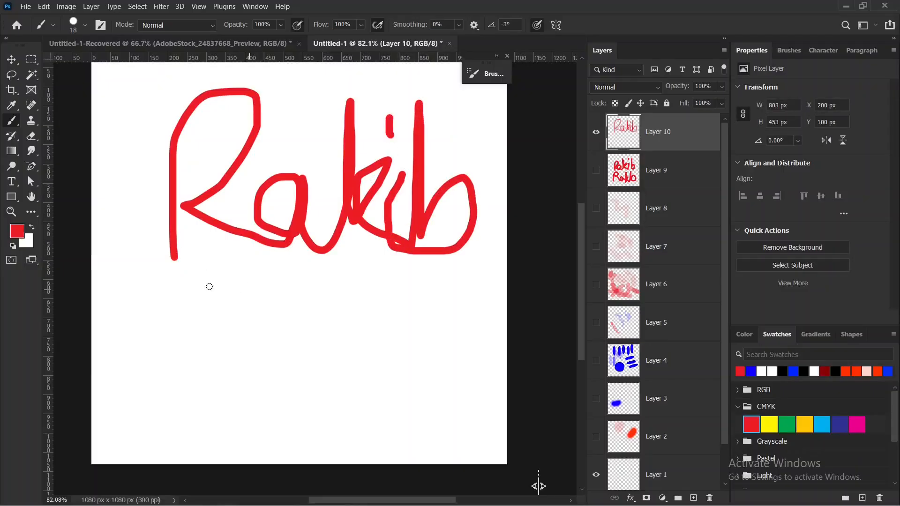
Set the brush smoothing to 100% and handwrite the same first name smaller beneath the large lettering.
left_click_drag(407, 26, 457, 26)
mouse_move(147, 392)
left_mouse_down()
mouse_move(142, 316)
mouse_move(156, 285)
mouse_move(178, 272)
mouse_move(195, 295)
mouse_move(184, 348)
mouse_move(156, 362)
mouse_move(130, 333)
left_mouse_up()
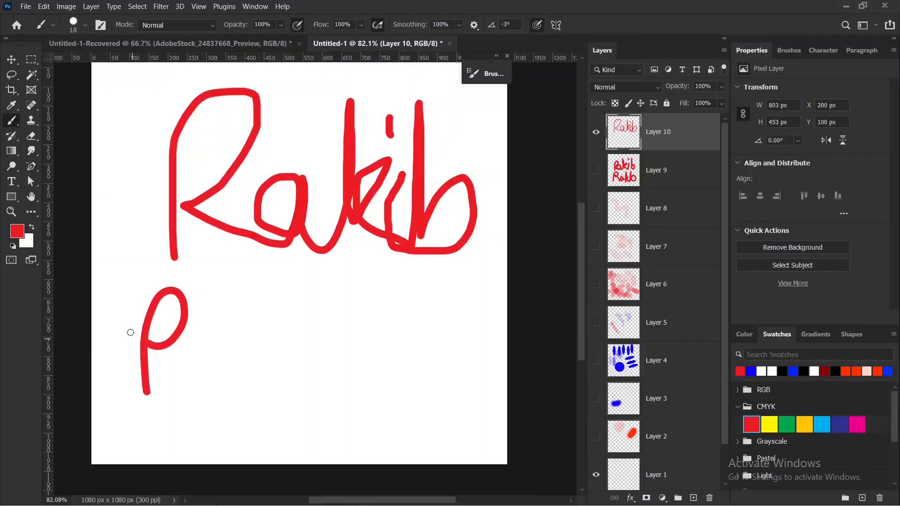
mouse_move(189, 396)
left_mouse_down()
mouse_move(205, 327)
mouse_move(176, 361)
mouse_move(182, 396)
mouse_move(206, 348)
mouse_move(201, 386)
mouse_move(238, 350)
mouse_move(226, 269)
mouse_move(210, 403)
mouse_move(259, 308)
mouse_move(211, 389)
mouse_move(229, 367)
mouse_move(259, 395)
mouse_move(280, 321)
mouse_move(264, 334)
mouse_move(259, 393)
mouse_move(276, 385)
mouse_move(297, 342)
left_mouse_up()
mouse_move(271, 375)
left_mouse_down()
mouse_move(308, 283)
mouse_move(282, 387)
left_mouse_up()
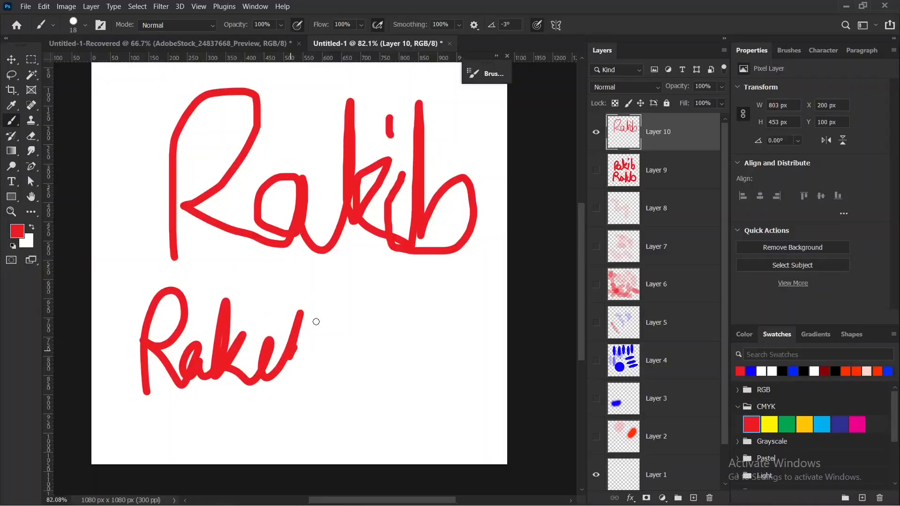
mouse_move(315, 322)
left_mouse_down()
mouse_move(330, 351)
mouse_move(315, 403)
mouse_move(300, 357)
left_mouse_up()
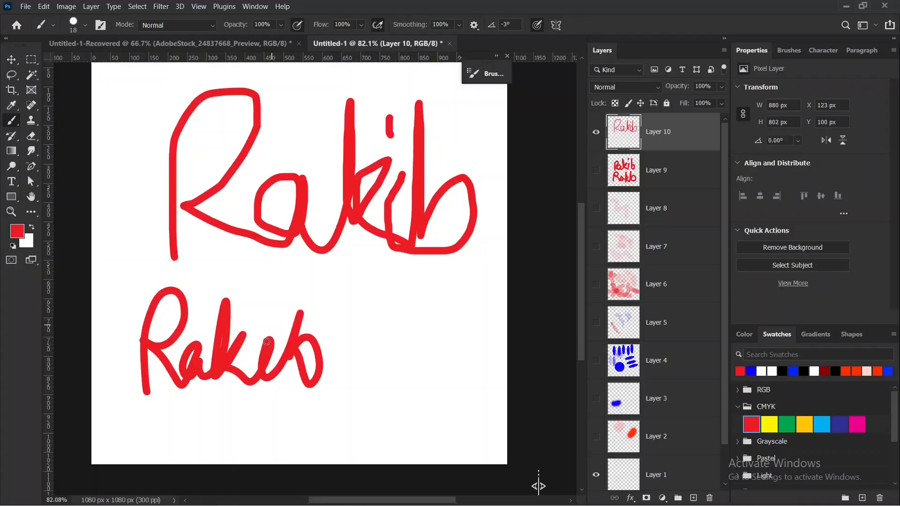
left_click_drag(271, 296, 268, 305)
left_click_drag(269, 165, 275, 225)
key("ctrl+z")
mouse_move(255, 314)
left_mouse_down()
mouse_move(245, 390)
mouse_move(194, 259)
left_mouse_up()
key("ctrl+z")
left_click_drag(417, 8, 425, 4)
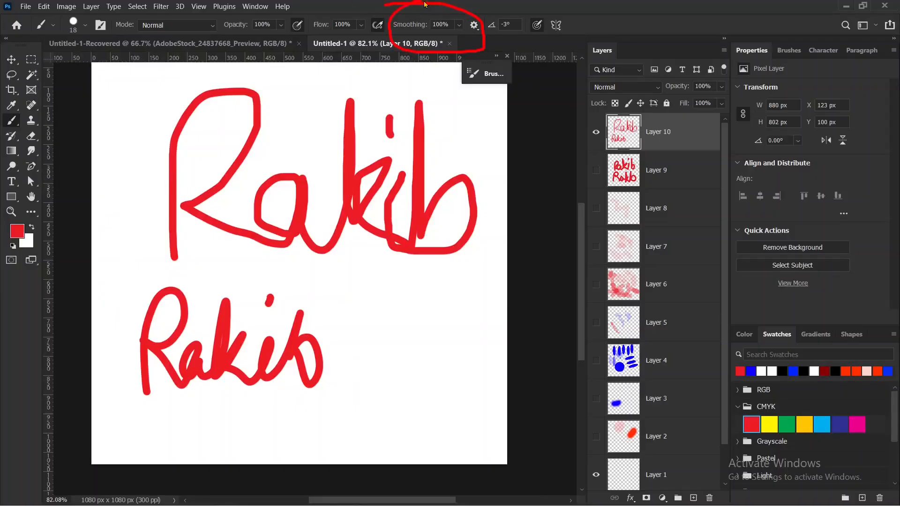
key("Escape")
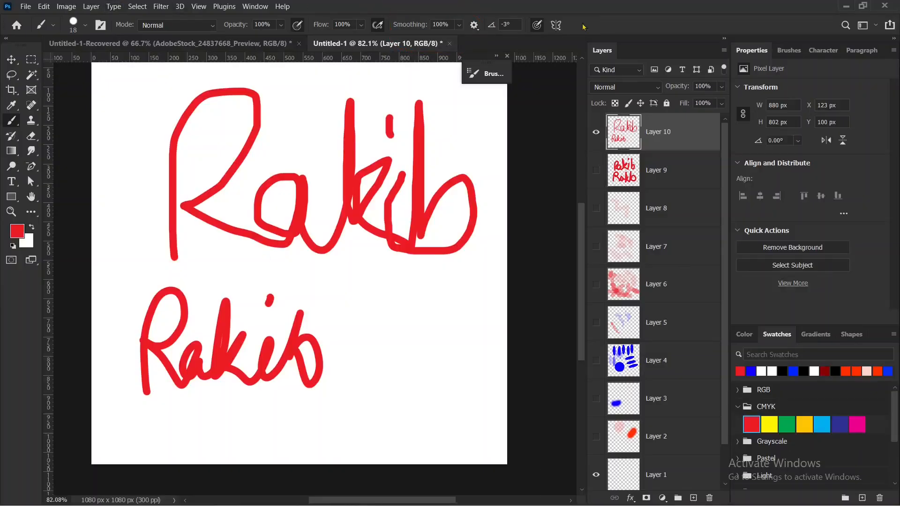
mouse_move(554, 8)
left_mouse_down()
mouse_move(597, 29)
mouse_move(526, 16)
left_mouse_up()
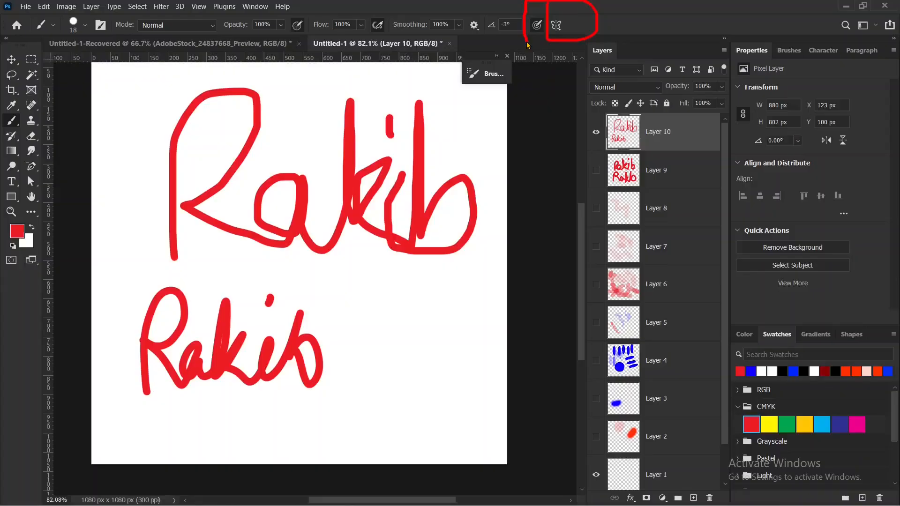
key("Escape")
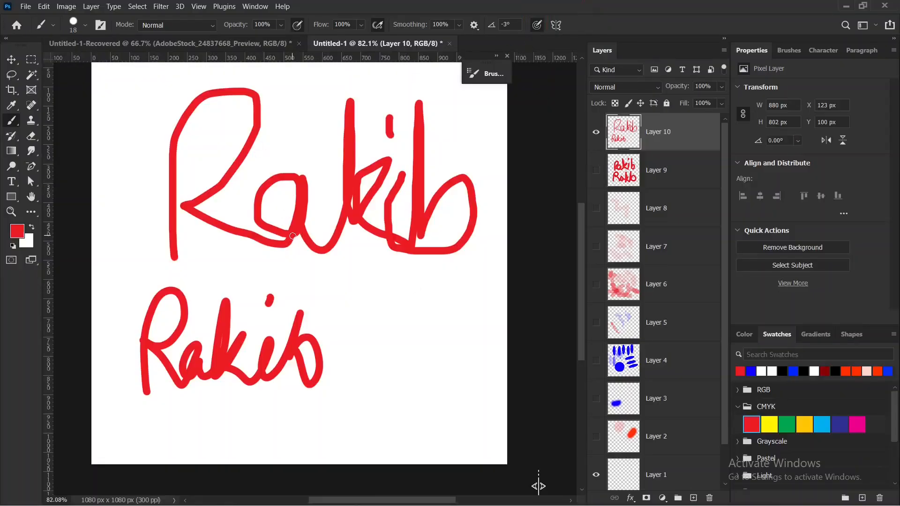
Hide Layer 10 and add a new layer, with the brush set to 0% smoothing and 406 px.
mouse_move(211, 263)
left_mouse_down()
mouse_move(461, 363)
mouse_move(378, 332)
left_mouse_up()
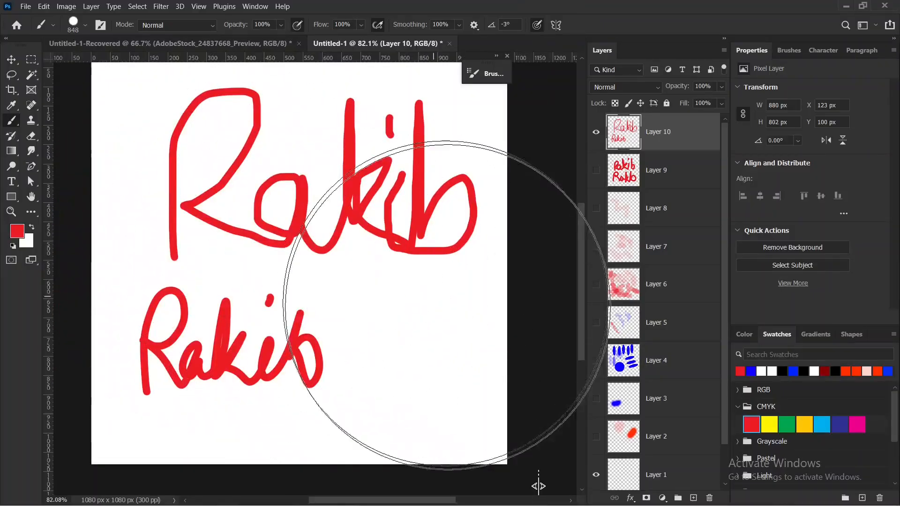
left_click(597, 133)
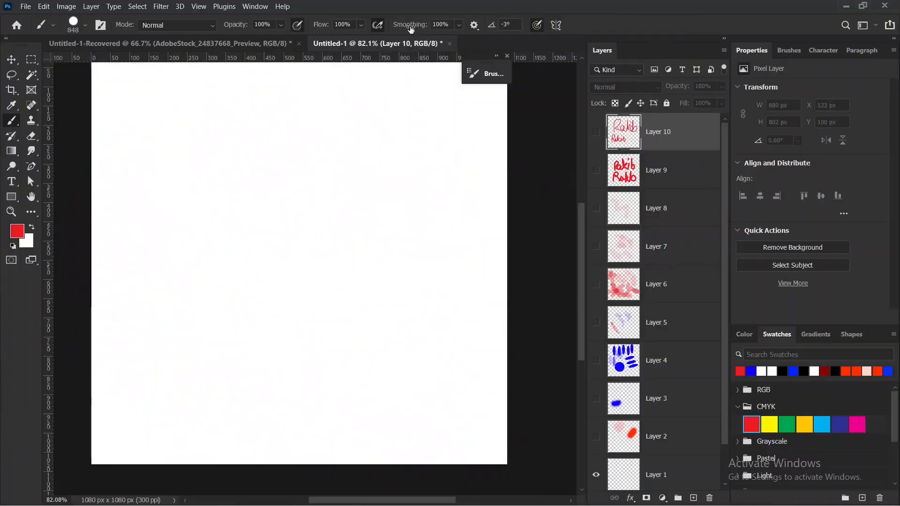
left_click_drag(411, 28, 281, 37)
left_click(690, 498)
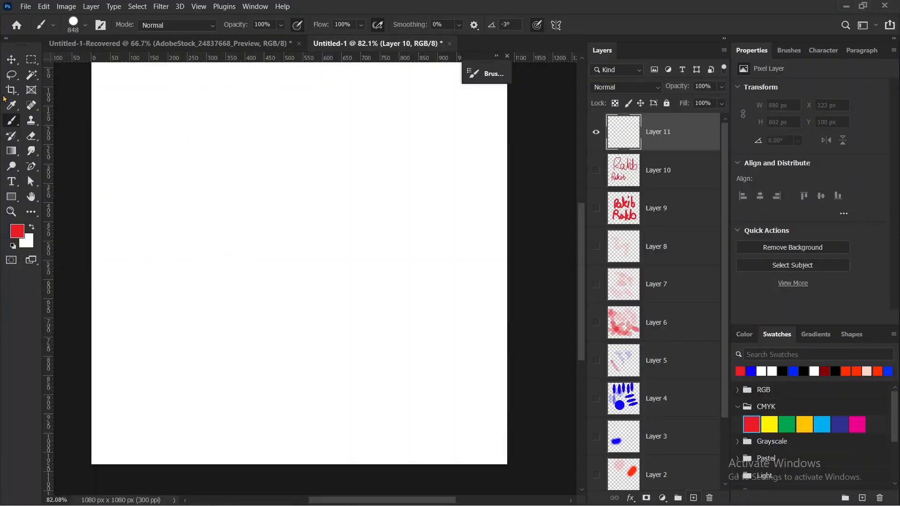
left_click_drag(249, 218, 145, 229)
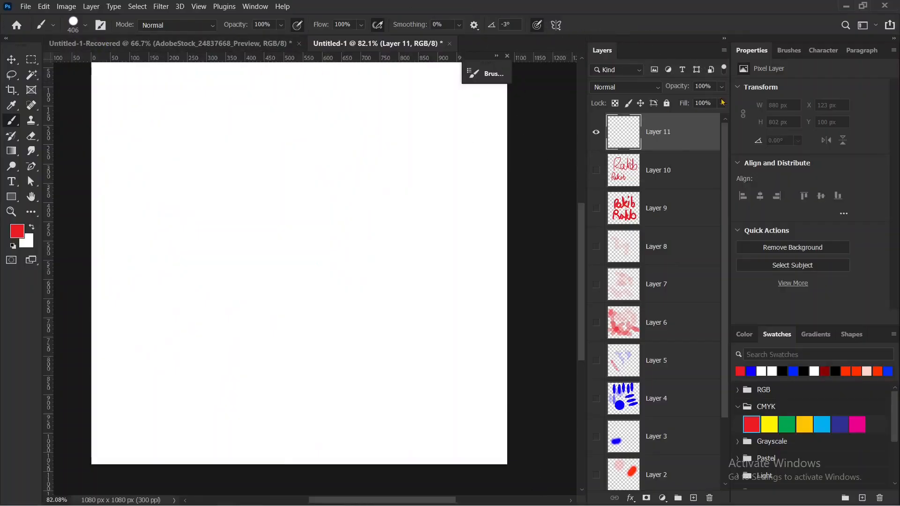
Show the brush library and collapse the Free Smoke Photoshop Brushes 6 group to review the brush groups.
left_click(788, 52)
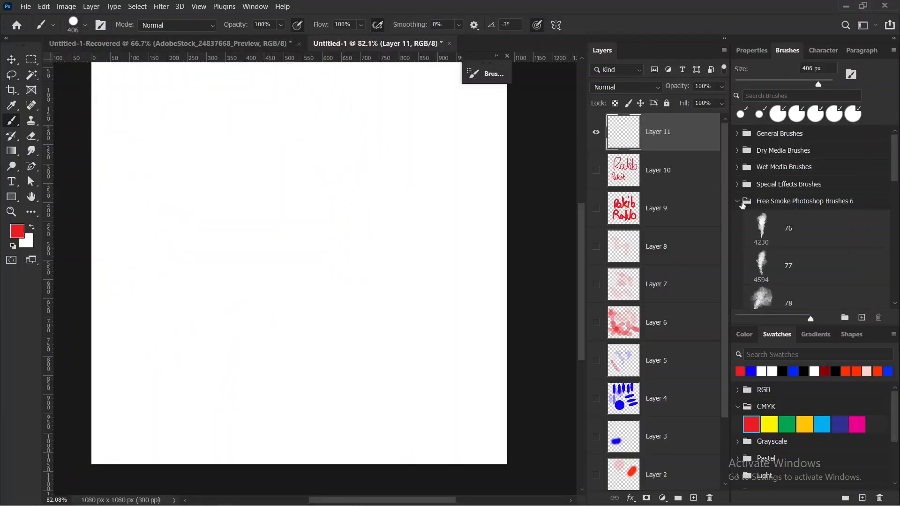
left_click(738, 203)
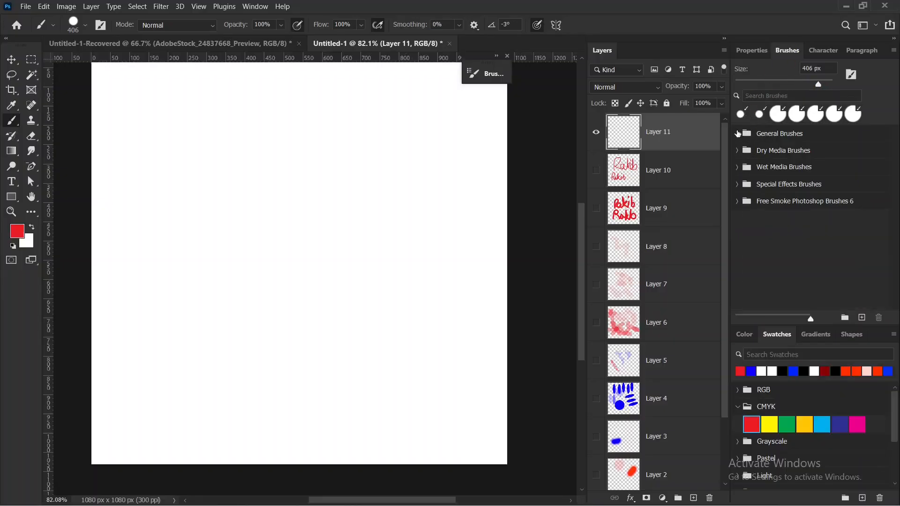
mouse_move(736, 126)
left_mouse_down()
mouse_move(845, 138)
mouse_move(851, 224)
mouse_move(747, 229)
mouse_move(733, 126)
mouse_move(817, 142)
mouse_move(755, 169)
mouse_move(809, 160)
mouse_move(745, 162)
mouse_move(755, 177)
mouse_move(800, 169)
mouse_move(831, 177)
mouse_move(784, 200)
mouse_move(748, 202)
mouse_move(741, 144)
mouse_move(788, 132)
mouse_move(815, 138)
mouse_move(831, 184)
left_mouse_up()
mouse_move(743, 202)
left_mouse_down()
mouse_move(855, 193)
mouse_move(867, 219)
mouse_move(750, 245)
left_mouse_up()
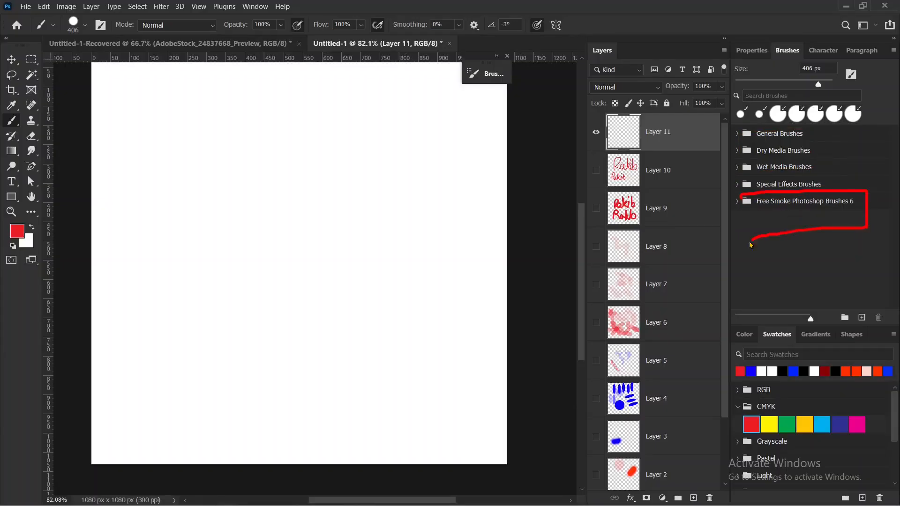
Paint red, then CMYK yellow spatter on Layer 11 with the 284 px Kyle's Spatter Bot preset from Special Effects Brushes.
left_click(737, 184)
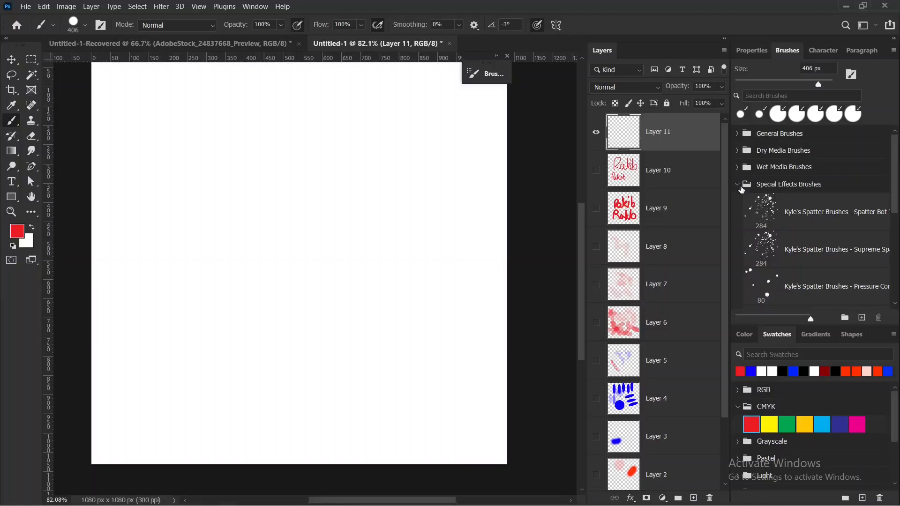
left_click(775, 228)
mouse_move(334, 216)
left_mouse_down()
mouse_move(373, 218)
mouse_move(274, 221)
mouse_move(302, 237)
mouse_move(335, 288)
mouse_move(209, 312)
mouse_move(350, 326)
left_mouse_up()
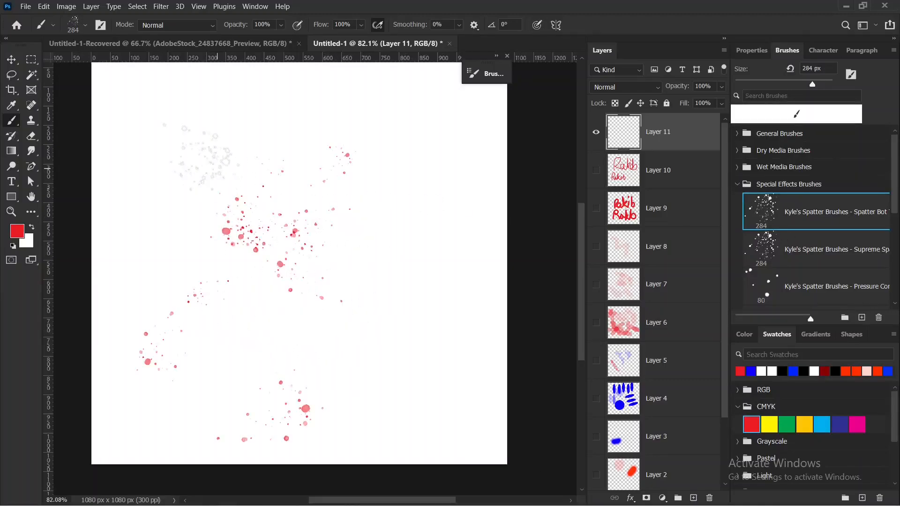
mouse_move(202, 151)
left_mouse_down()
mouse_move(356, 300)
mouse_move(344, 348)
mouse_move(190, 357)
mouse_move(171, 328)
left_mouse_up()
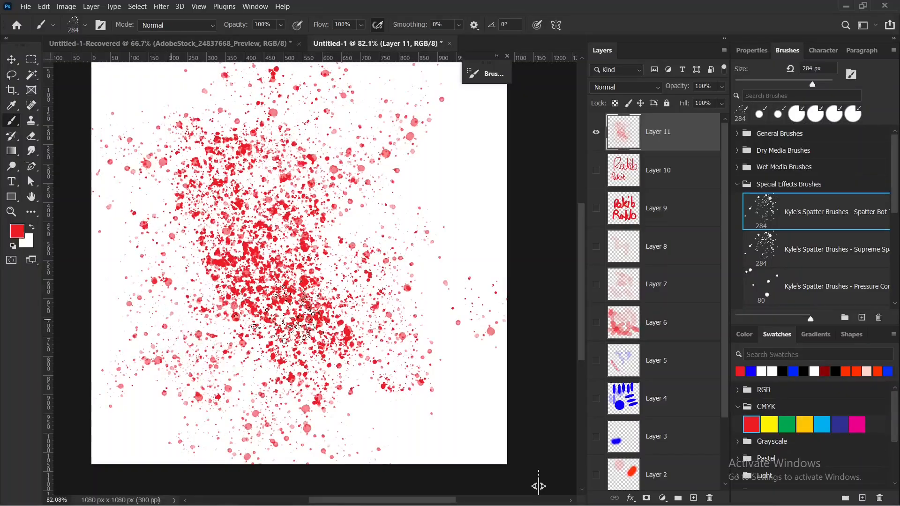
left_click(774, 424)
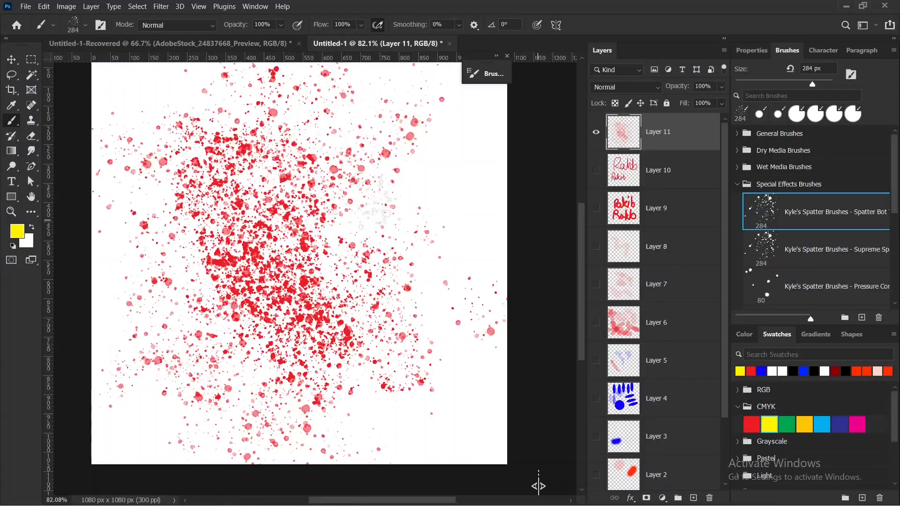
mouse_move(375, 155)
left_mouse_down()
mouse_move(338, 243)
mouse_move(756, 158)
left_mouse_up()
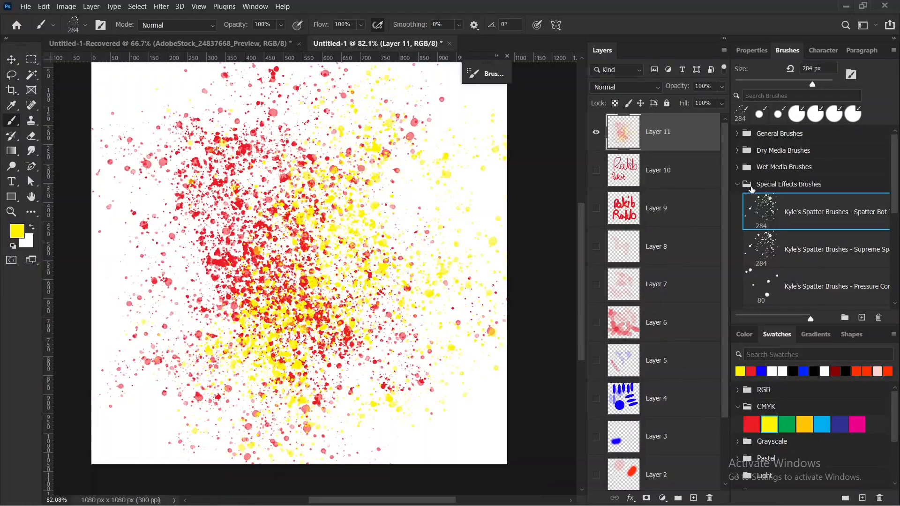
Smudge the spatter with the 174 px Kyle's Concept Brushes - All Purpose preset, set the colour to CMYK red and enlarge the brush to 765 px.
scroll(786, 201, "down", 1)
scroll(791, 296, "down", 2)
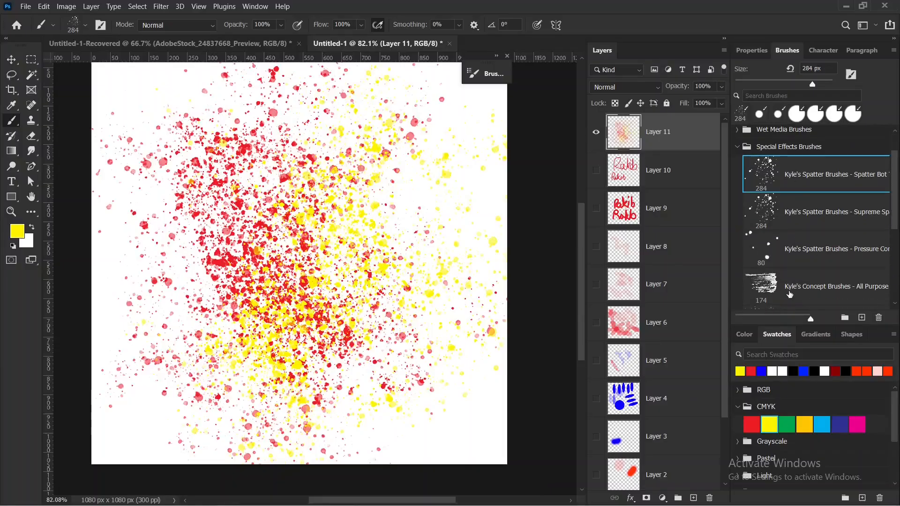
left_click(763, 281)
mouse_move(127, 236)
left_mouse_down()
mouse_move(209, 152)
mouse_move(217, 275)
mouse_move(264, 333)
mouse_move(322, 337)
mouse_move(380, 273)
mouse_move(313, 300)
mouse_move(343, 303)
mouse_move(406, 225)
mouse_move(414, 114)
mouse_move(420, 255)
left_mouse_up()
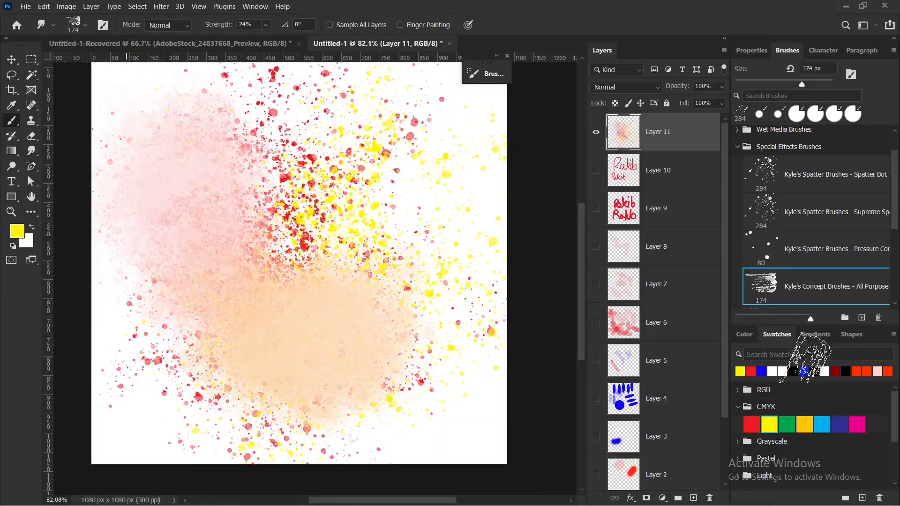
left_click(755, 425)
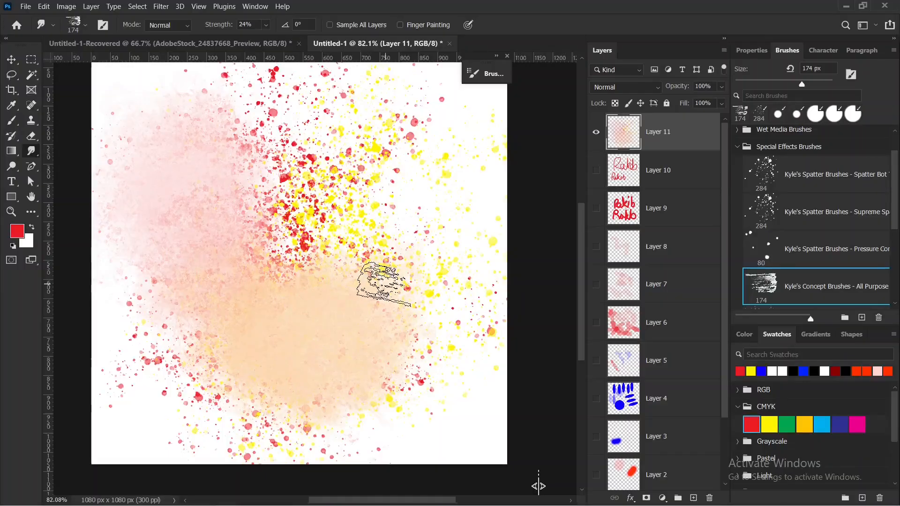
left_click_drag(478, 266, 484, 266)
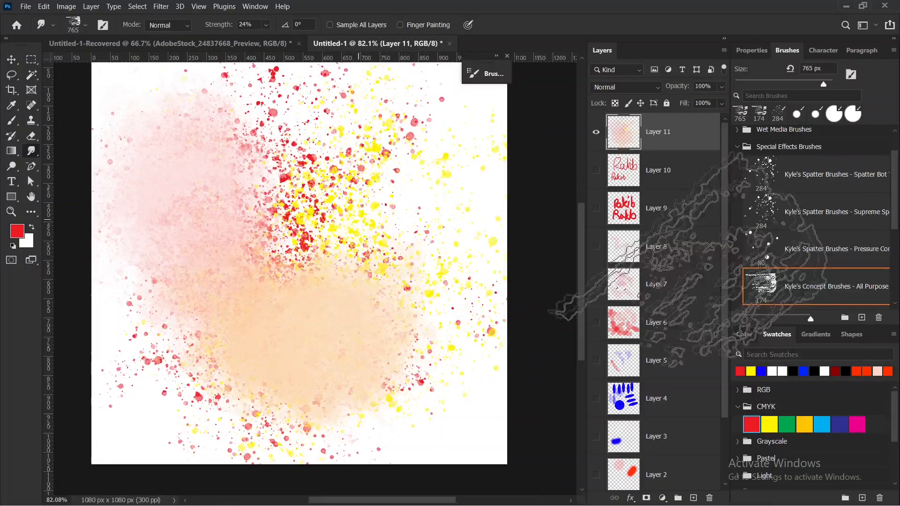
Stamp several red leaf clusters around Layer 11 with the 306 px Kyle's Concept Brushes - Foliage Mix preset.
scroll(813, 219, "down", 4)
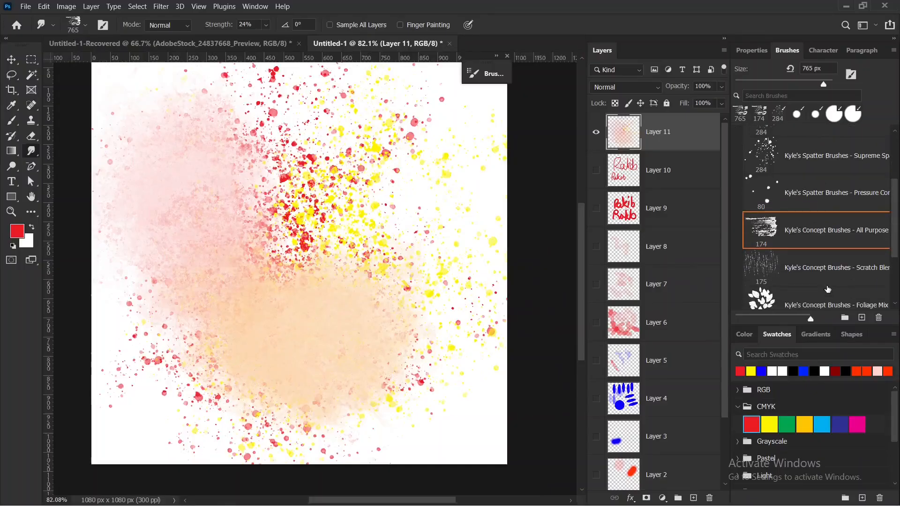
left_click(800, 277)
key("b")
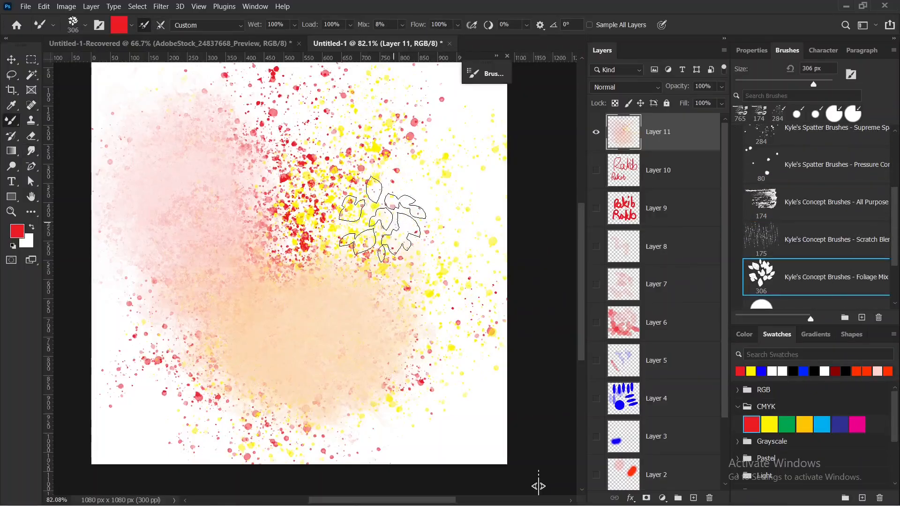
left_click(338, 149)
left_click(413, 209)
left_click(465, 313)
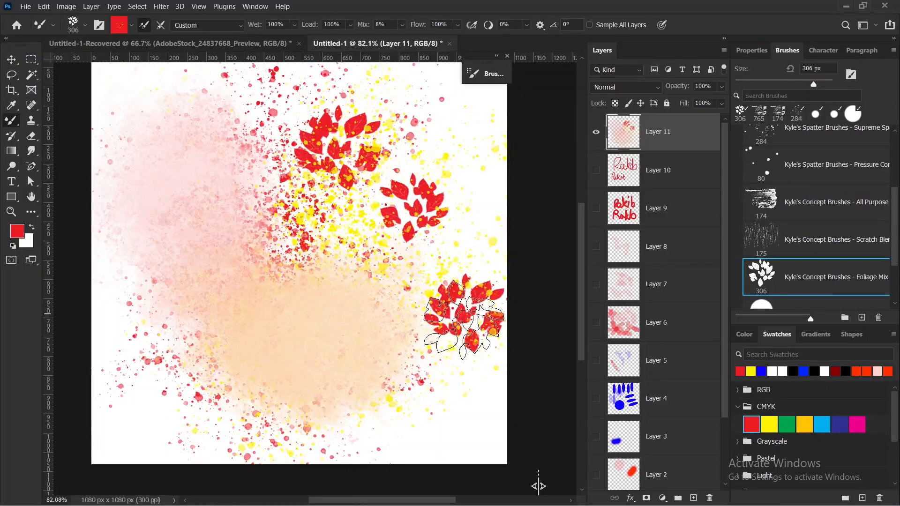
left_click(160, 267)
left_click(161, 147)
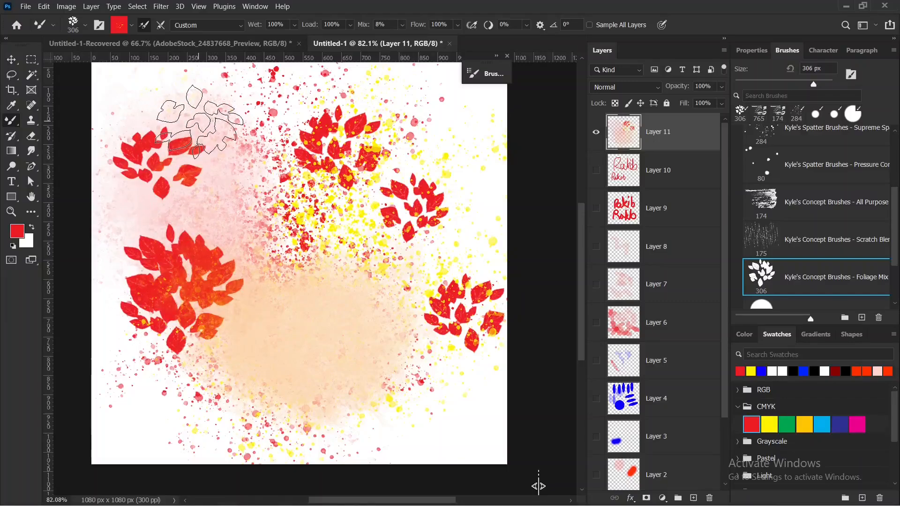
left_click(199, 122)
Expand the Free Smoke Photoshop Brushes 6 group and select smoke brush 78.
scroll(842, 270, "down", 1)
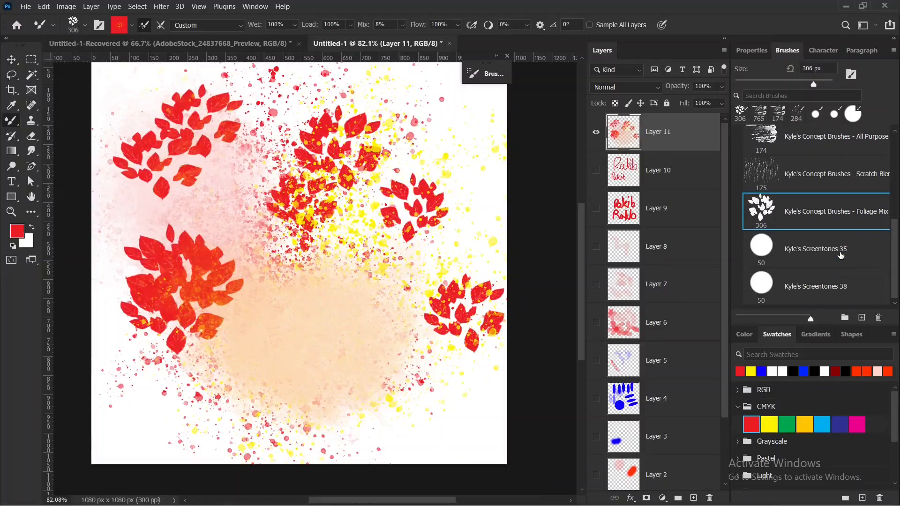
scroll(842, 255, "down", 2)
left_click(737, 301)
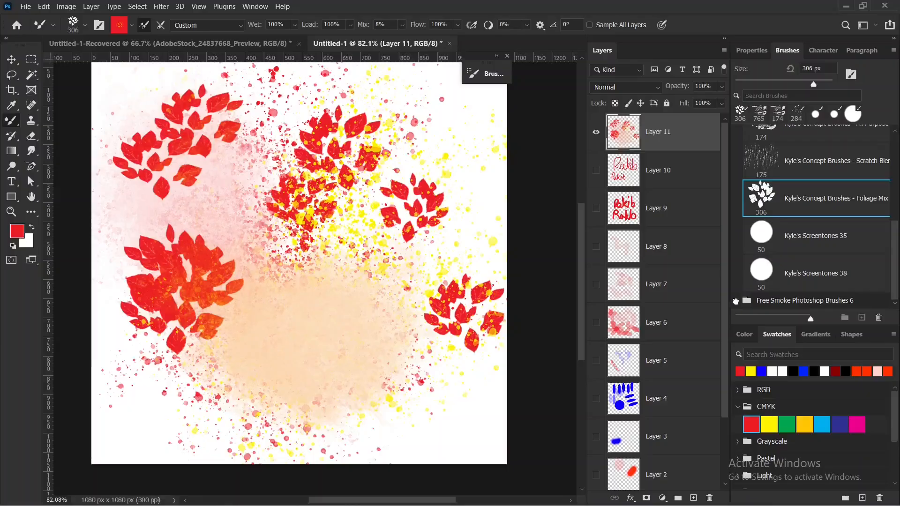
scroll(780, 259, "down", 1)
scroll(783, 257, "down", 3)
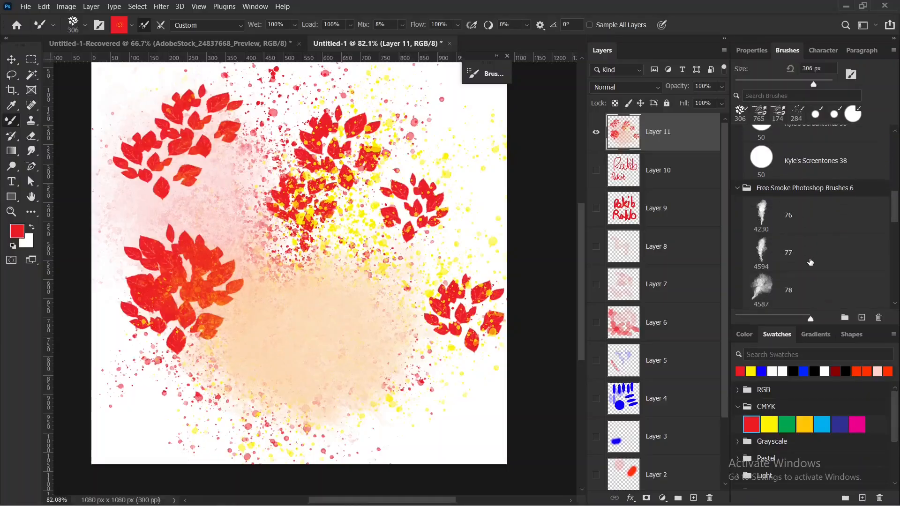
left_click(767, 279)
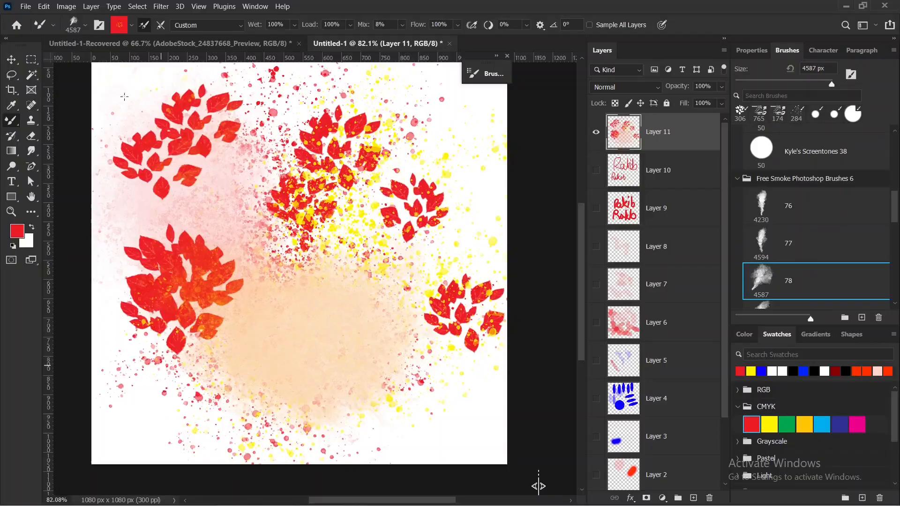
Fit the canvas in view, reduce the smoke brush to 152 px and stamp red smoke on the lower-left leaf cluster.
scroll(336, 252, "down", 5)
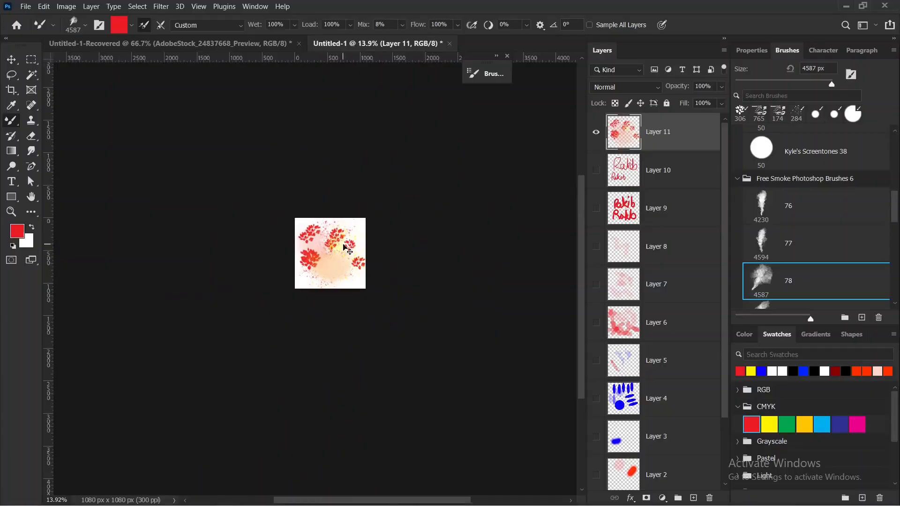
key("ctrl+0")
mouse_move(316, 277)
left_mouse_down()
mouse_move(400, 281)
mouse_move(223, 314)
mouse_move(58, 315)
left_mouse_up()
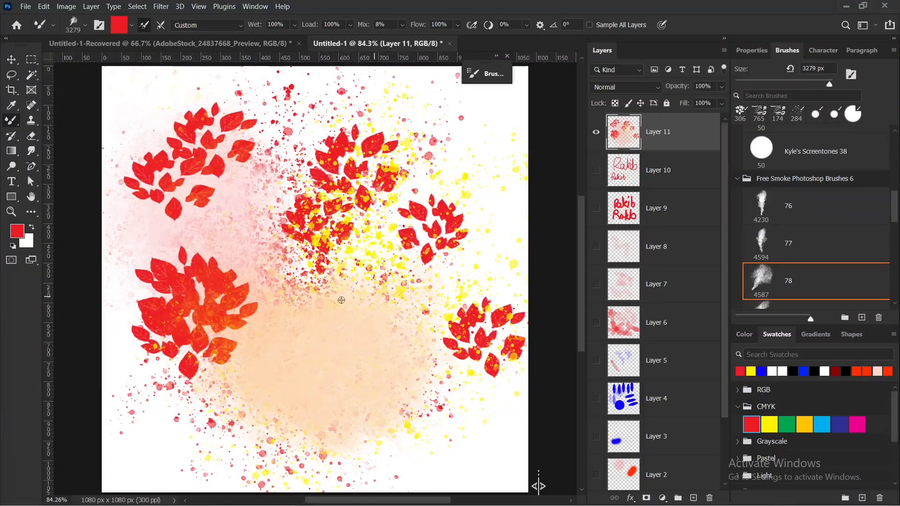
left_click_drag(347, 291, 225, 305)
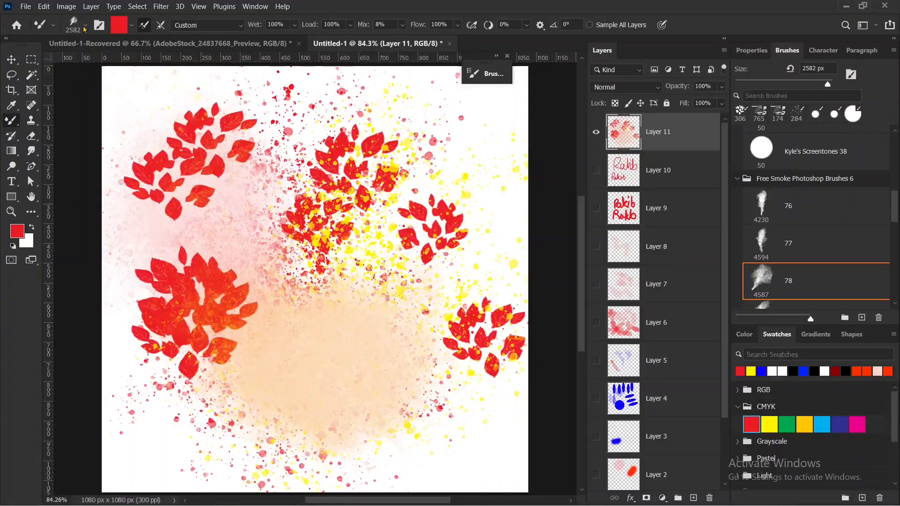
right_click(109, 70)
left_click(114, 62)
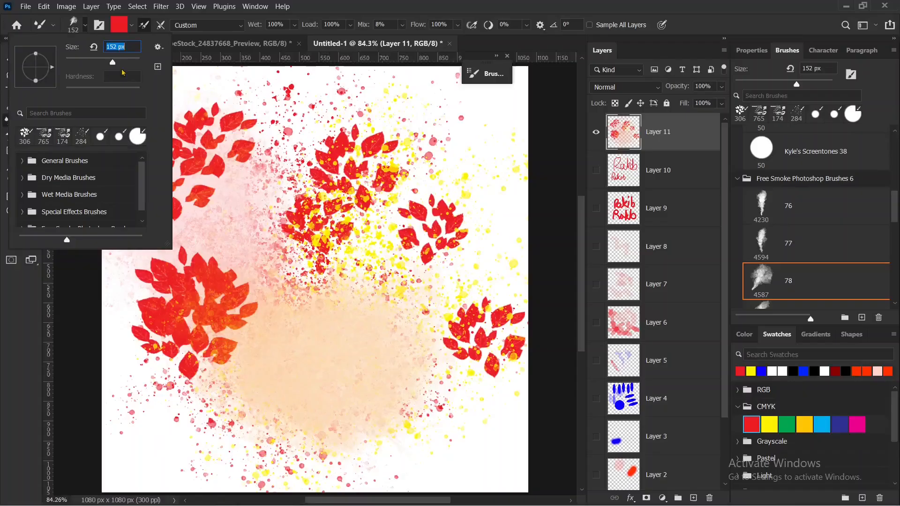
left_click(193, 364)
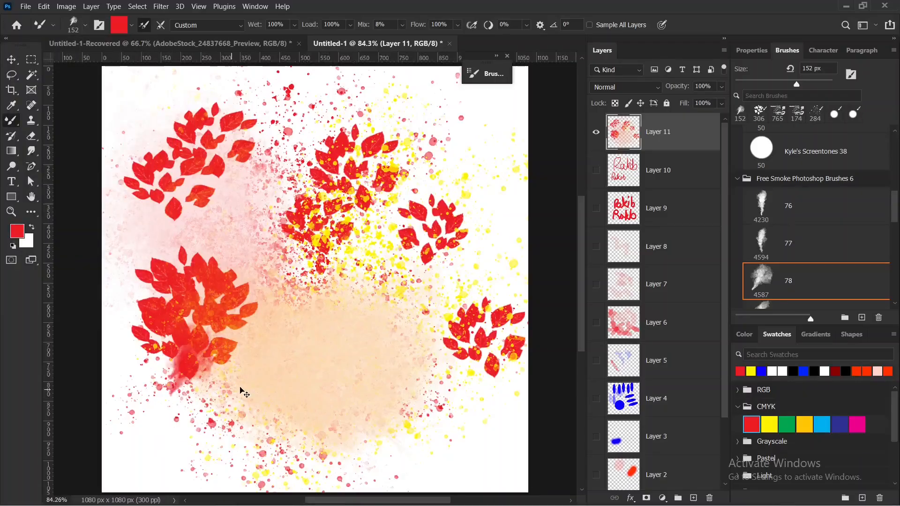
Enlarge the smoke brush to 613 px, reset the colours to default black and white, and stamp black smoke near the canvas centre.
right_click(269, 365, "ctrl")
left_click(209, 341, "alt")
right_click(211, 372)
mouse_move(185, 376)
left_mouse_down()
mouse_move(302, 351)
mouse_move(282, 355)
left_mouse_up()
key("d")
left_click(291, 342)
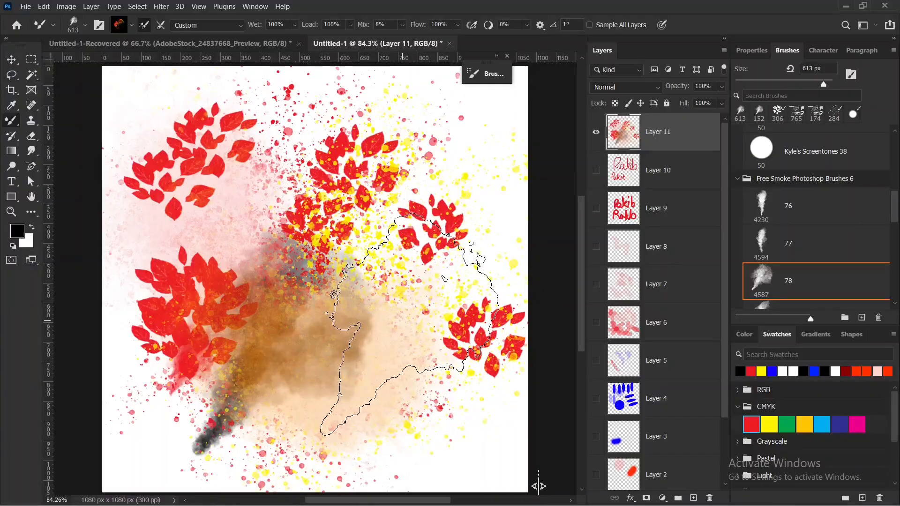
Rotate the brush tip to 3° and stamp blue smoke at the lower right and upper left of a new layer.
key("Left")
key("Left")
key("Left")
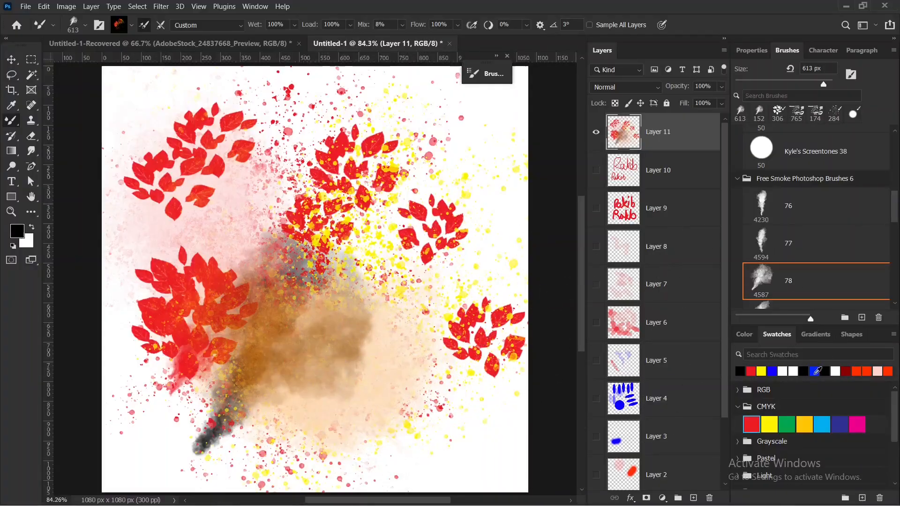
left_click(815, 371)
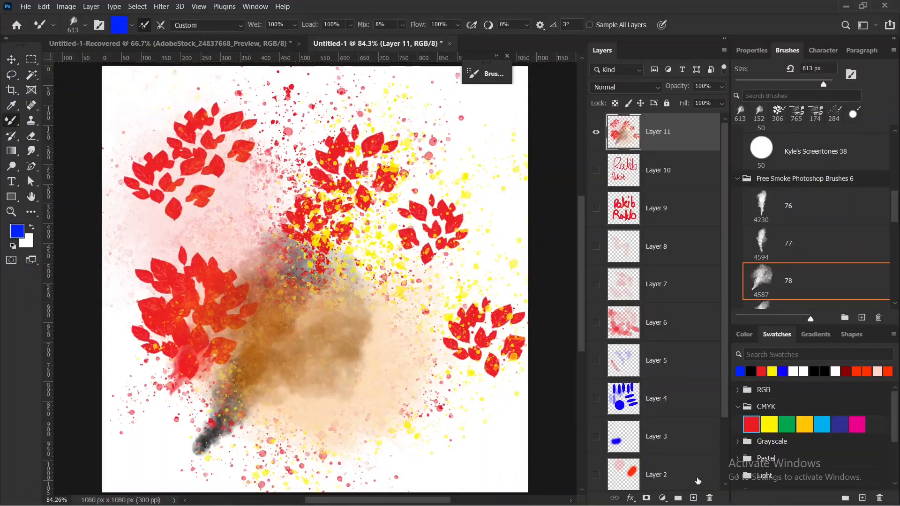
left_click(694, 498)
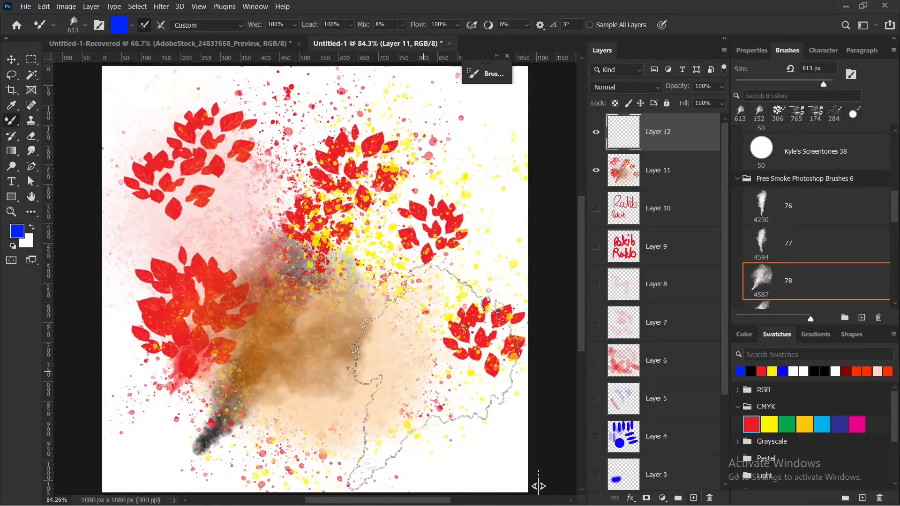
left_click(427, 373)
left_click(184, 247)
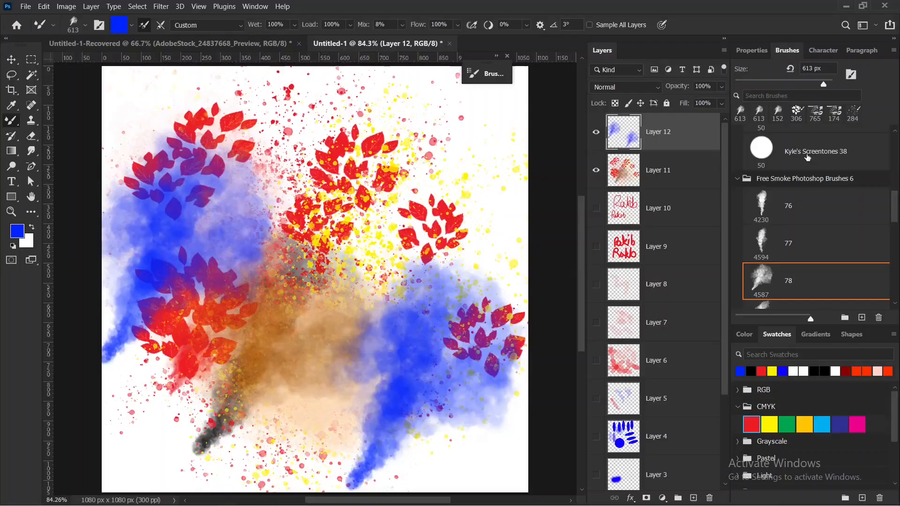
Collapse the Free Smoke Photoshop Brushes 6 group and examine the Brush Tip Shape settings and the list of brush options.
left_click(737, 183)
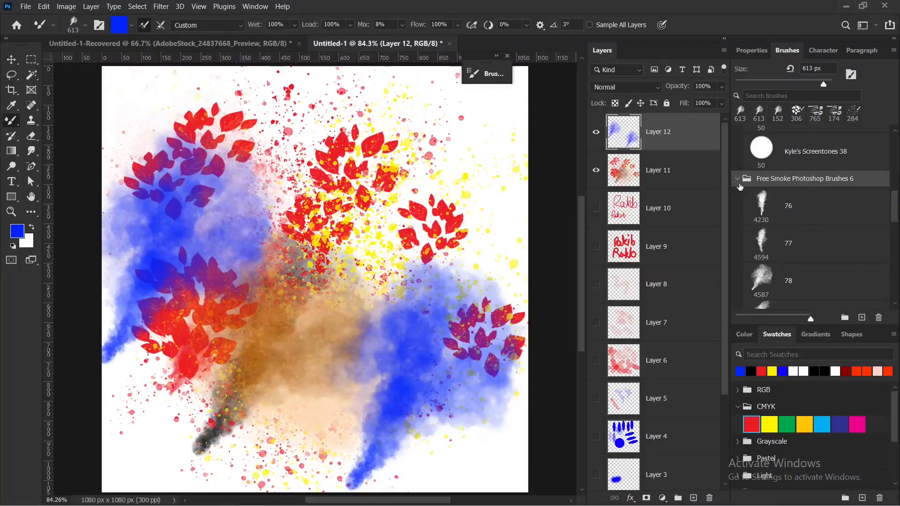
left_click(739, 183)
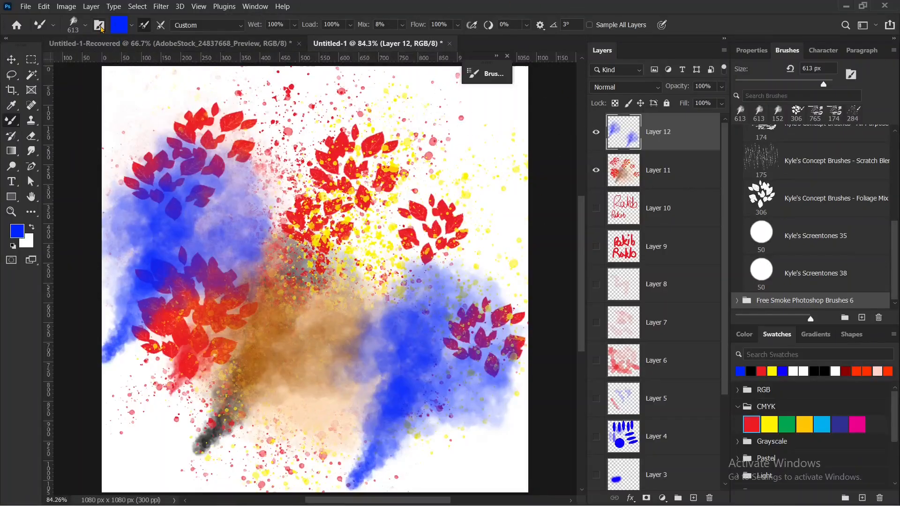
left_click(100, 26)
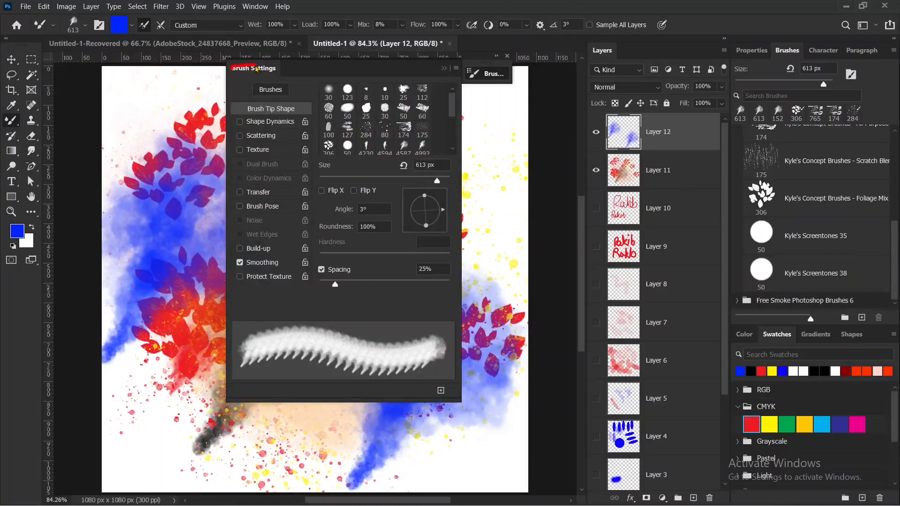
mouse_move(256, 69)
left_mouse_down()
mouse_move(357, 76)
mouse_move(433, 156)
mouse_move(411, 250)
mouse_move(314, 280)
mouse_move(223, 177)
mouse_move(271, 104)
mouse_move(376, 159)
mouse_move(400, 254)
mouse_move(310, 293)
mouse_move(243, 200)
mouse_move(246, 135)
mouse_move(280, 111)
mouse_move(387, 157)
mouse_move(402, 252)
left_mouse_up()
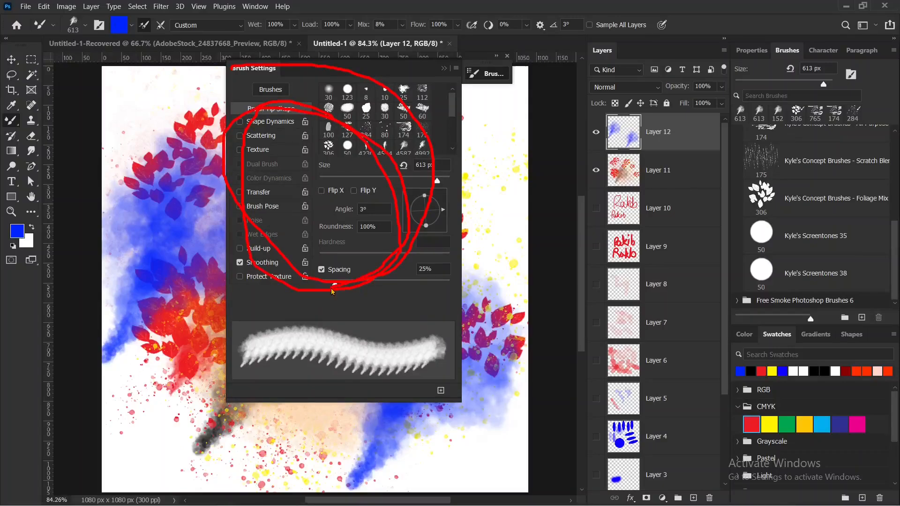
key("Escape")
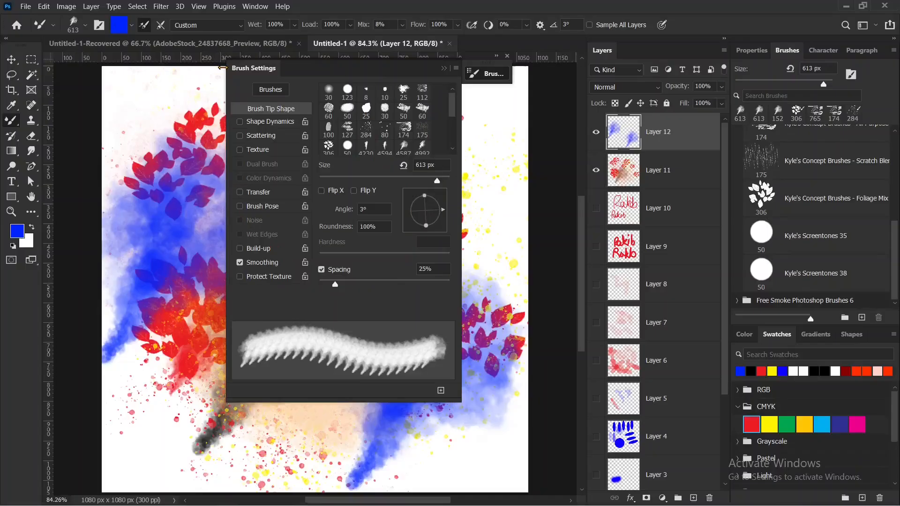
View the Mixer Brush colour in the Color Picker, close it and hide the brush settings.
left_click(124, 26)
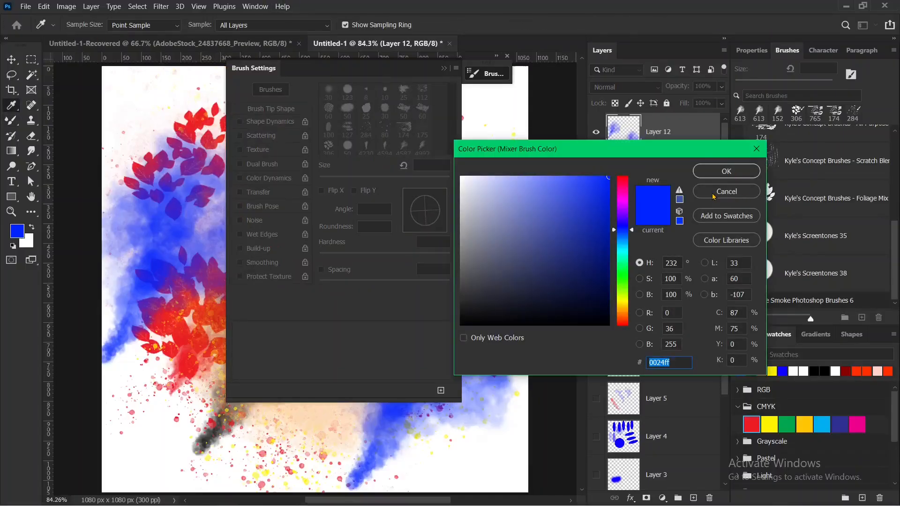
key("Return")
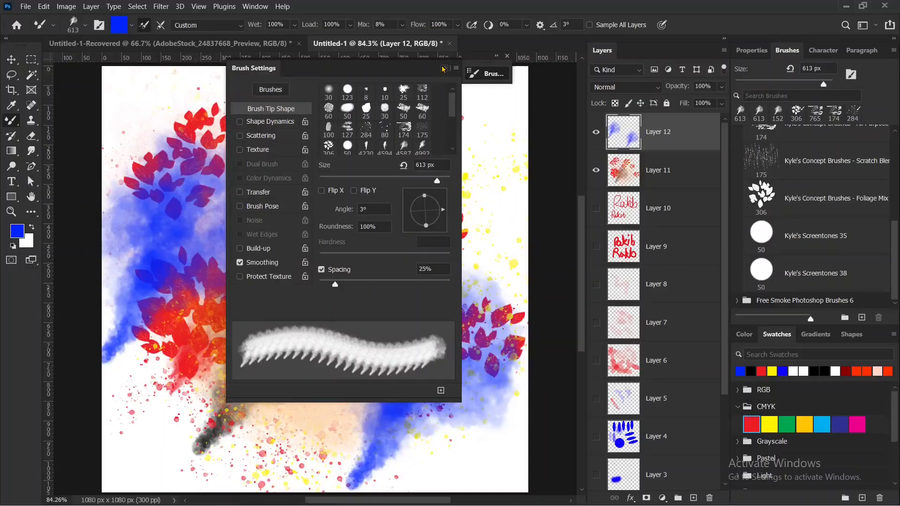
left_click(443, 69)
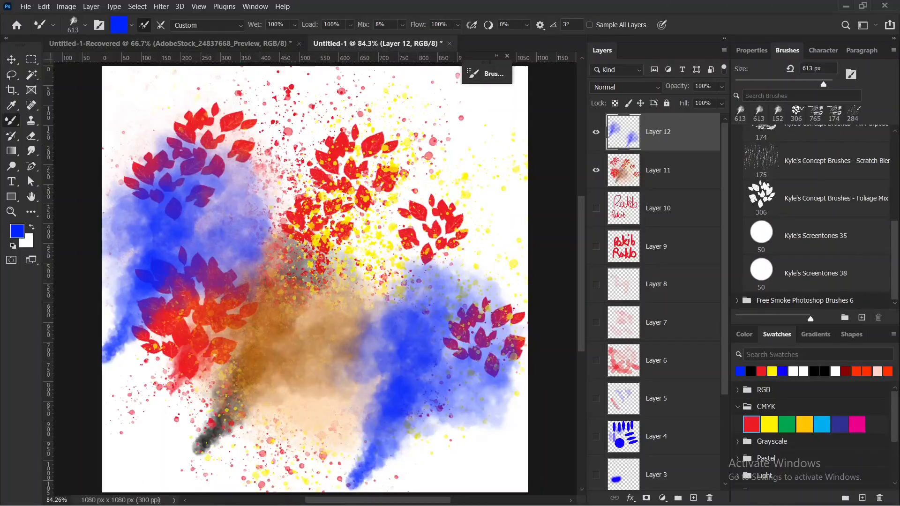
Switch to Microsoft Edge and search the web for "photoshop brush" in a new tab.
key("super")
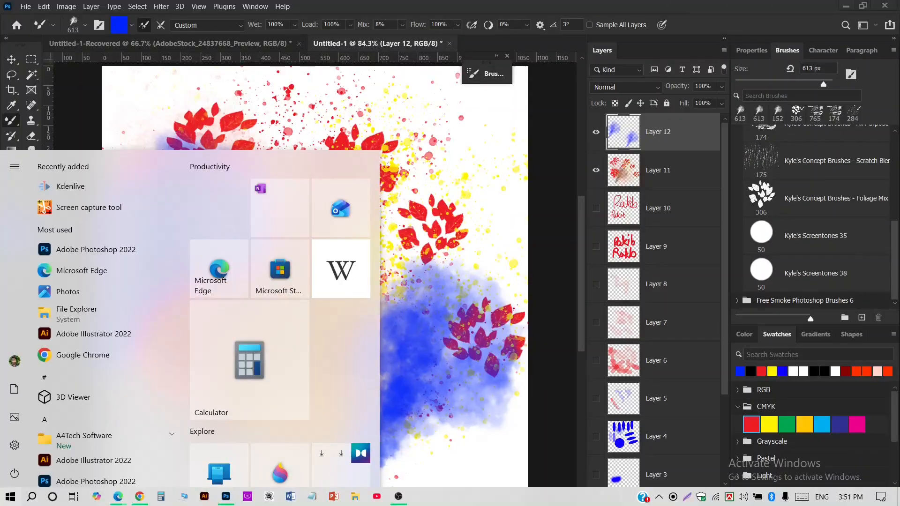
mouse_move(121, 496)
left_click(88, 465)
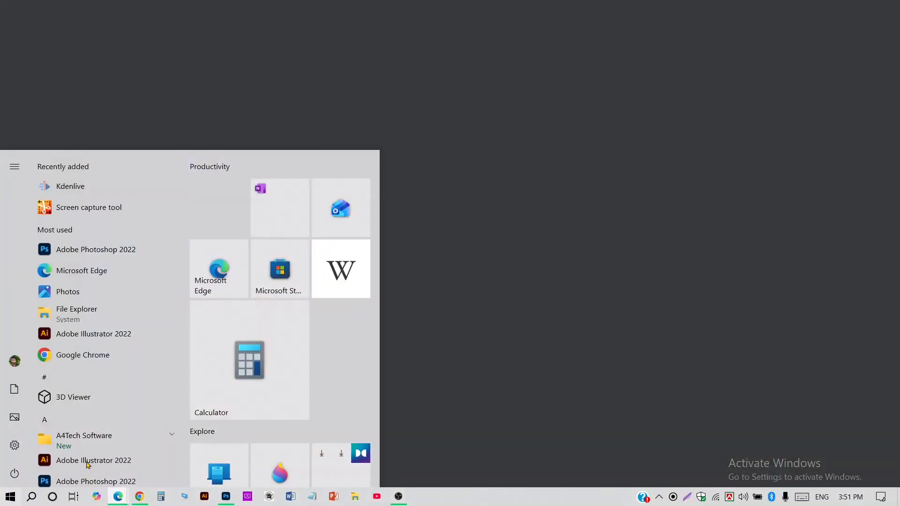
left_click(581, 13)
left_click(651, 12)
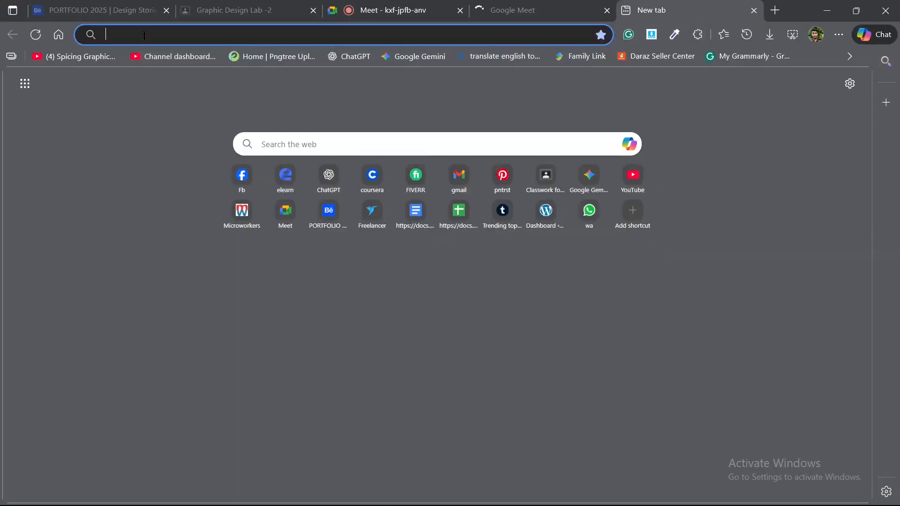
type("ph")
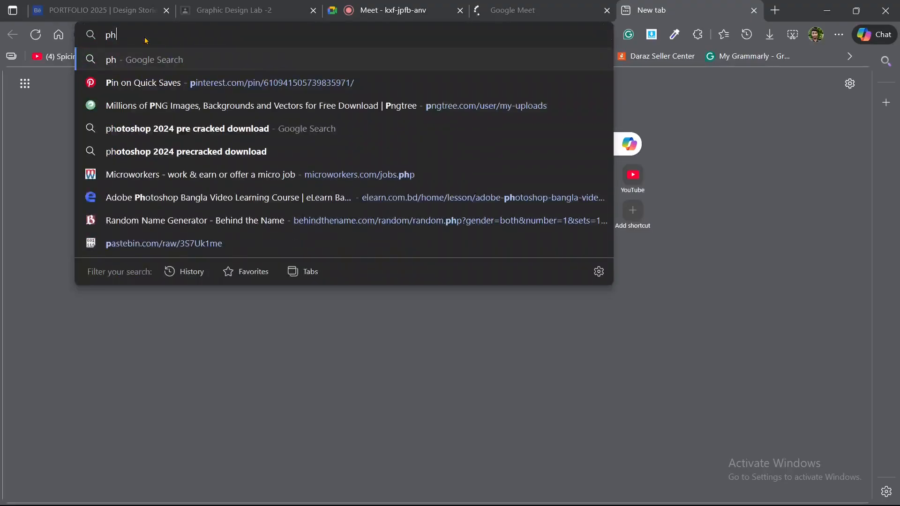
type("otoshop ")
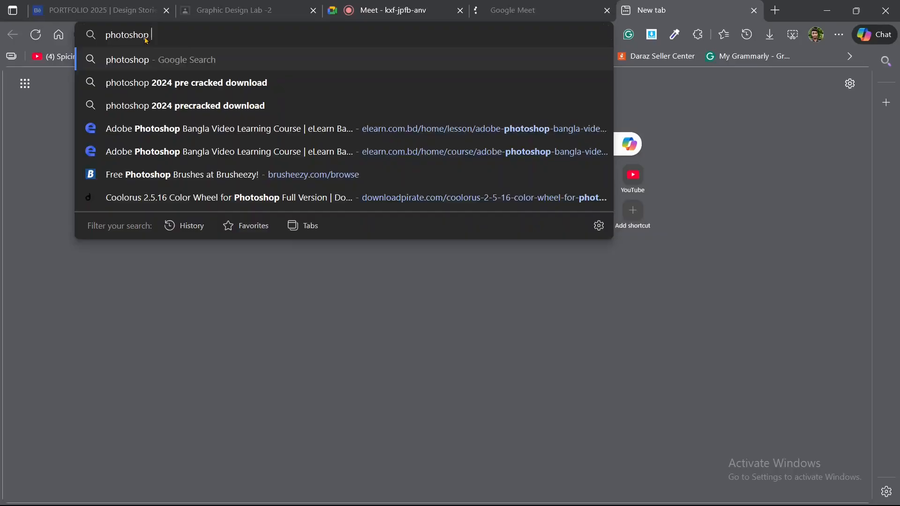
type("brus")
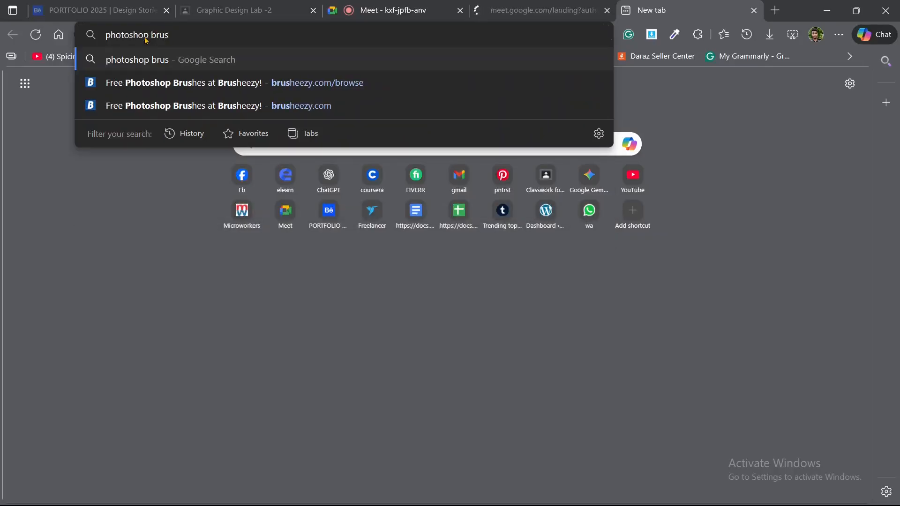
type("h")
key("Return")
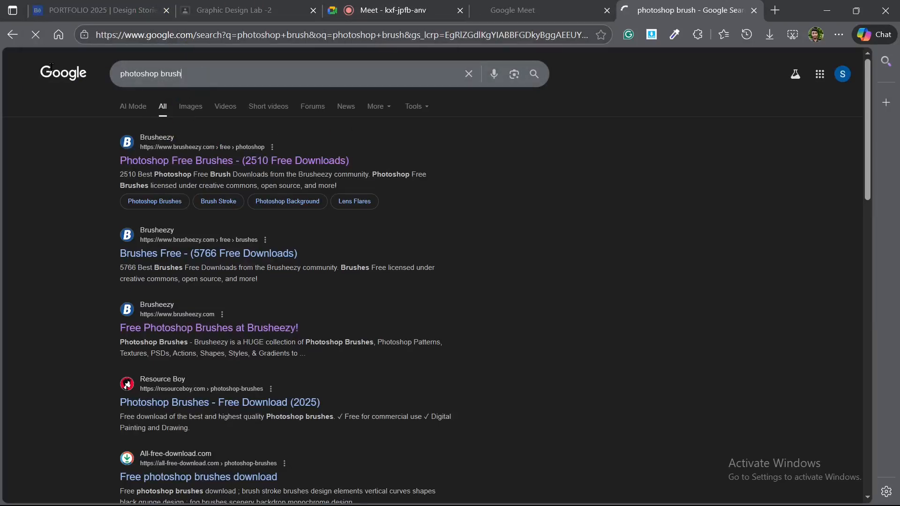
Look over the search results, circling the first Brusheezy result with a temporary mark, and close the extra Google Meet tab.
left_click_drag(183, 74, 52, 67)
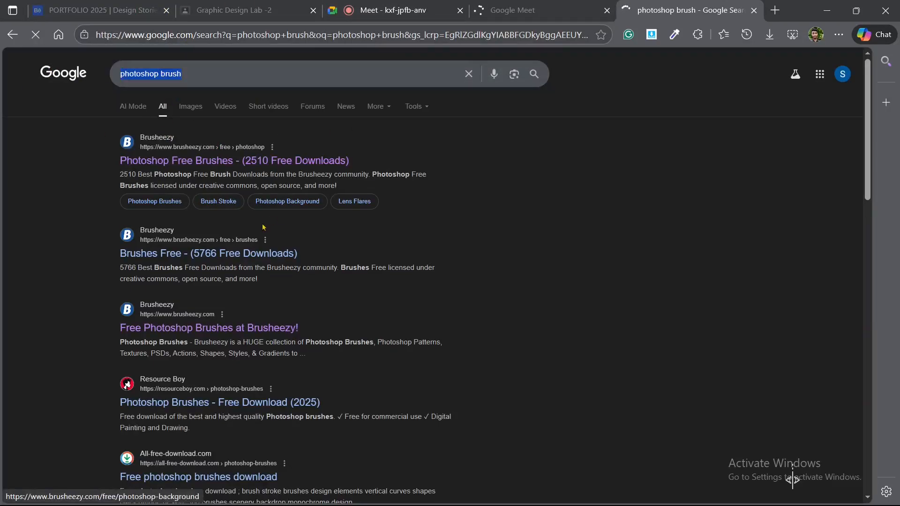
scroll(202, 398, "down", 8)
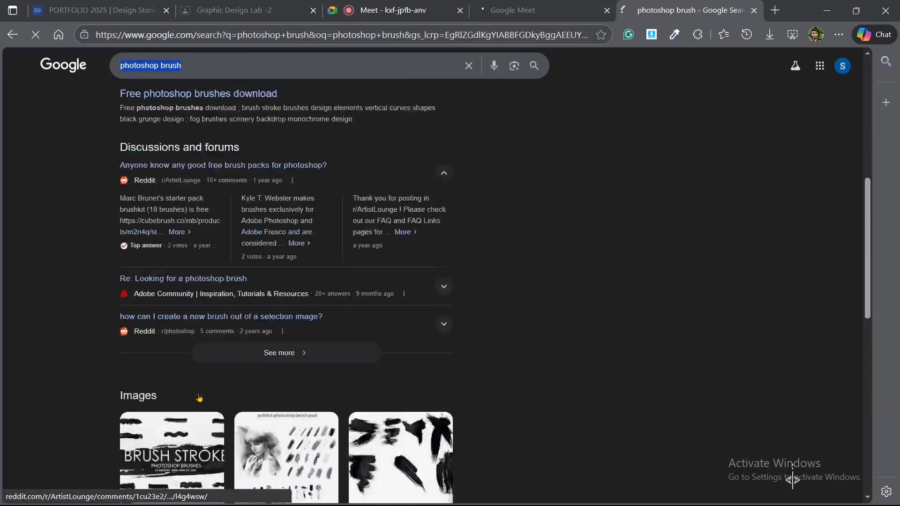
scroll(199, 398, "up", 8)
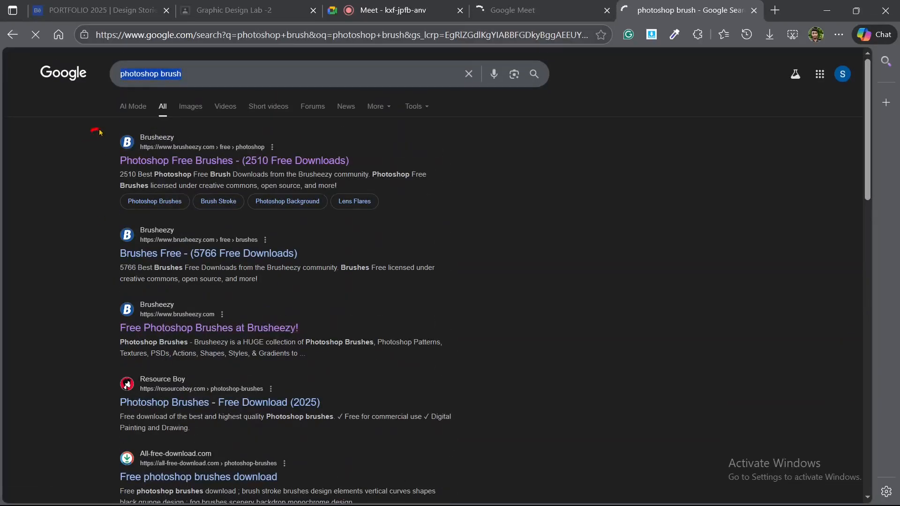
mouse_move(99, 132)
left_mouse_down()
mouse_move(293, 124)
mouse_move(368, 136)
mouse_move(375, 176)
mouse_move(314, 209)
mouse_move(175, 221)
mouse_move(120, 137)
left_mouse_up()
left_click(607, 10)
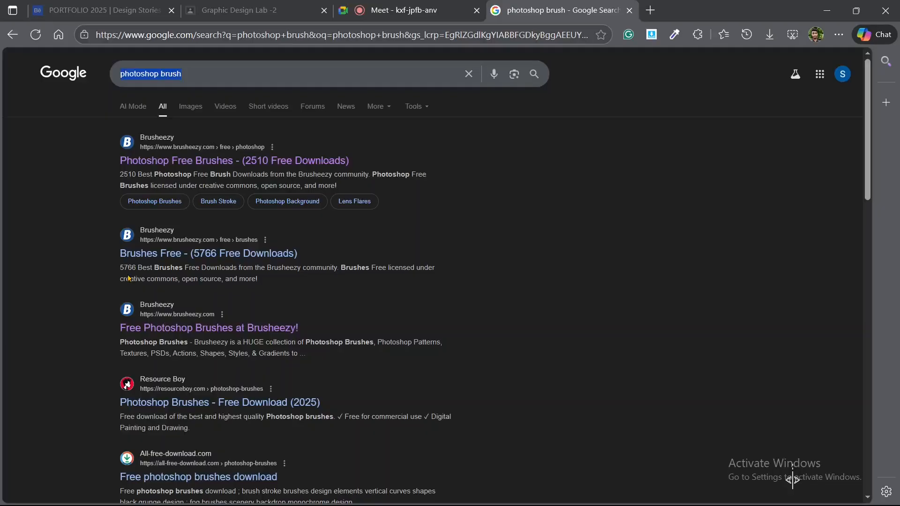
mouse_move(72, 134)
left_mouse_down()
mouse_move(269, 124)
mouse_move(353, 154)
mouse_move(357, 227)
mouse_move(319, 237)
mouse_move(171, 225)
mouse_move(106, 207)
mouse_move(89, 190)
mouse_move(89, 138)
left_mouse_up()
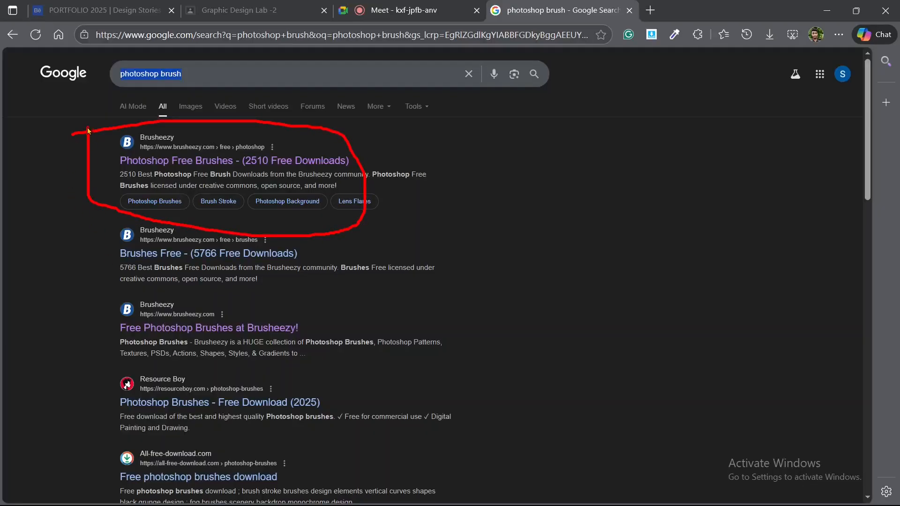
key("Escape")
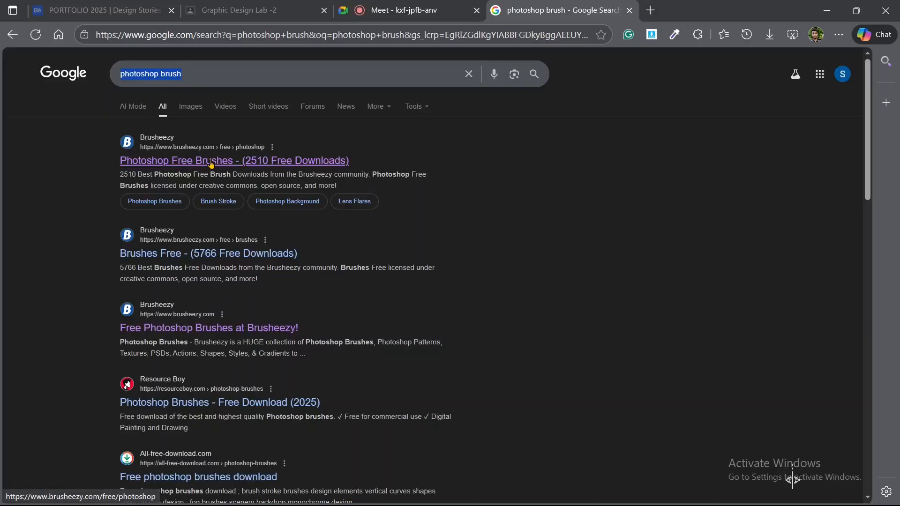
Open Brusheezy's Photoshop Free Brushes page and browse the brush sets on offer.
left_click(183, 161)
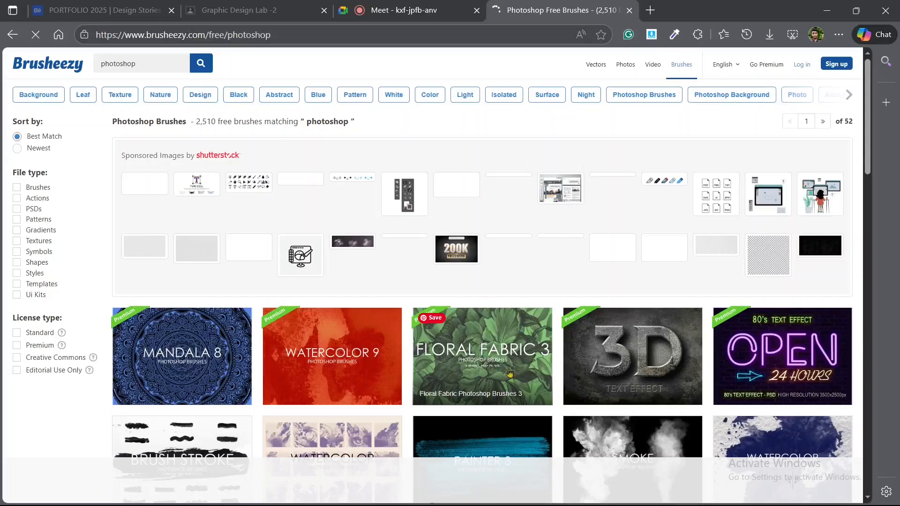
scroll(331, 347, "down", 4)
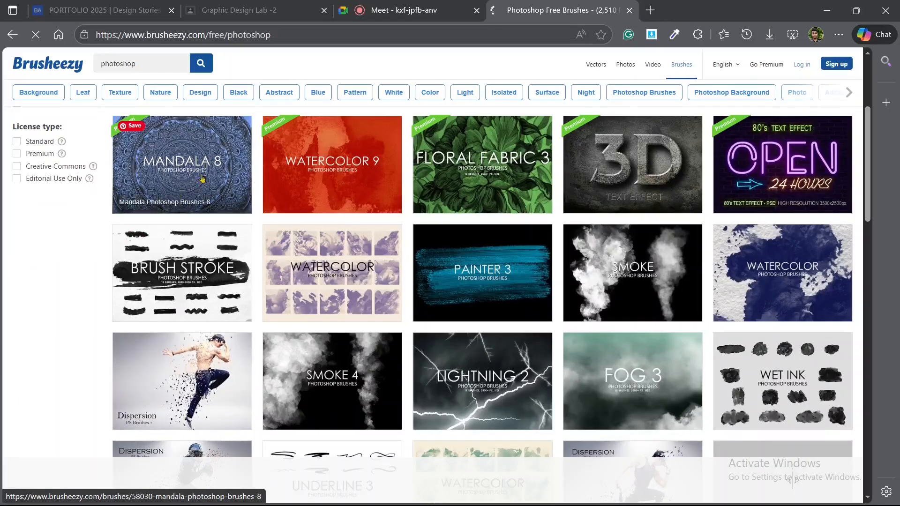
scroll(117, 174, "up", 1)
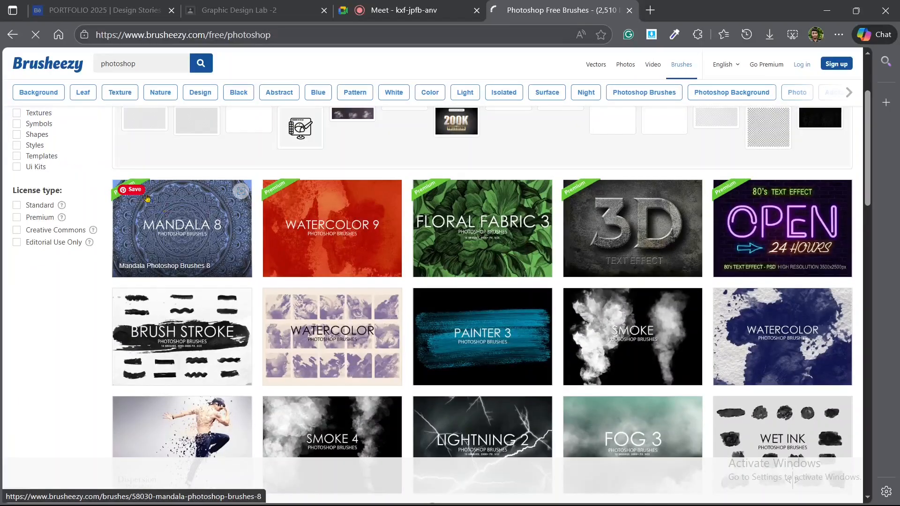
scroll(243, 247, "down", 2)
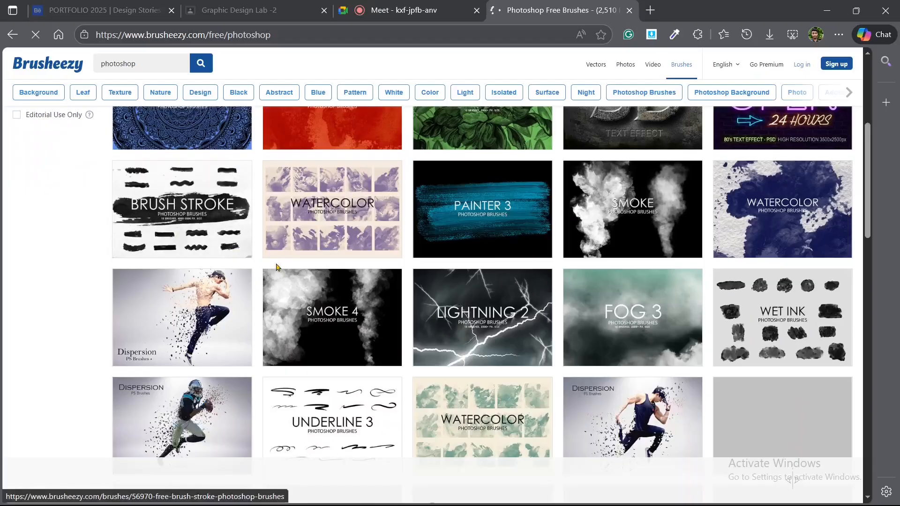
scroll(267, 266, "down", 1)
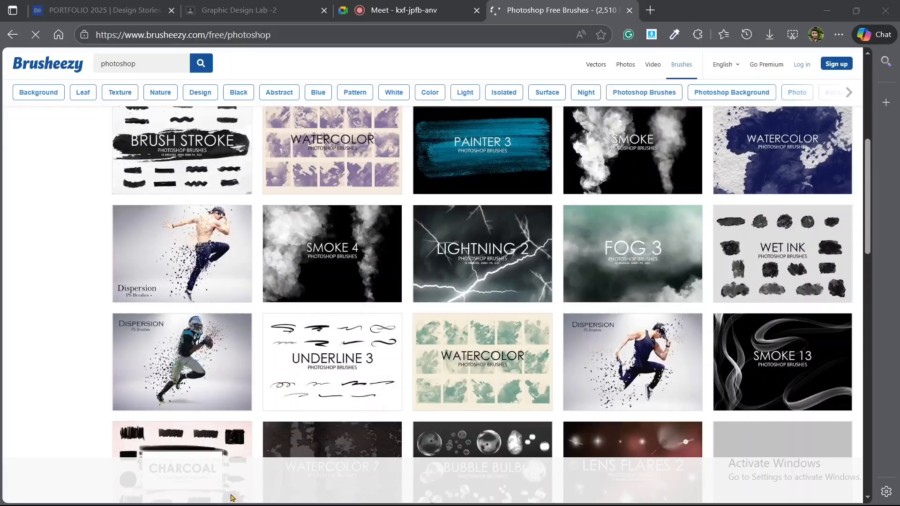
key("super")
mouse_move(222, 501)
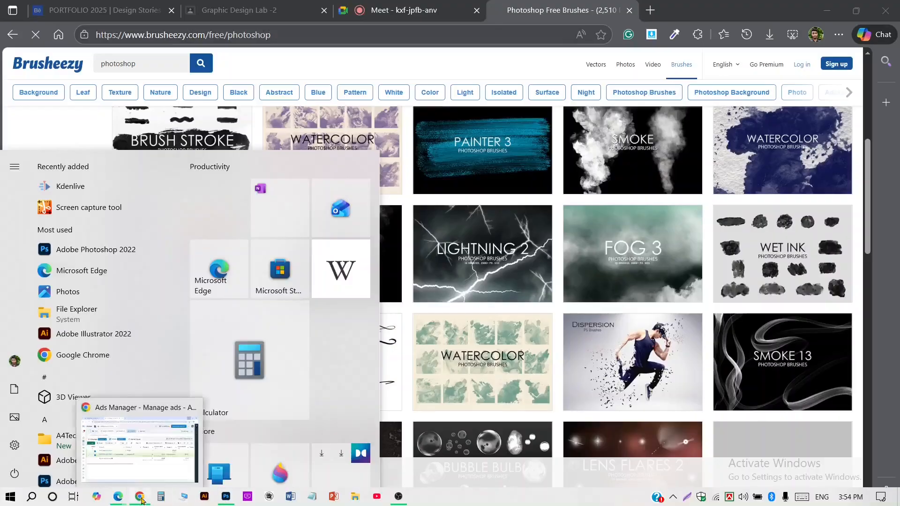
mouse_move(119, 500)
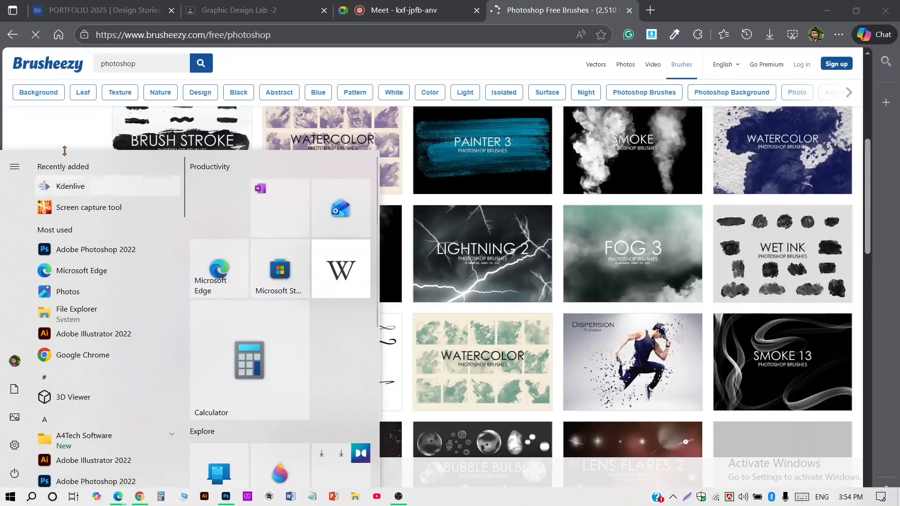
left_click(80, 131)
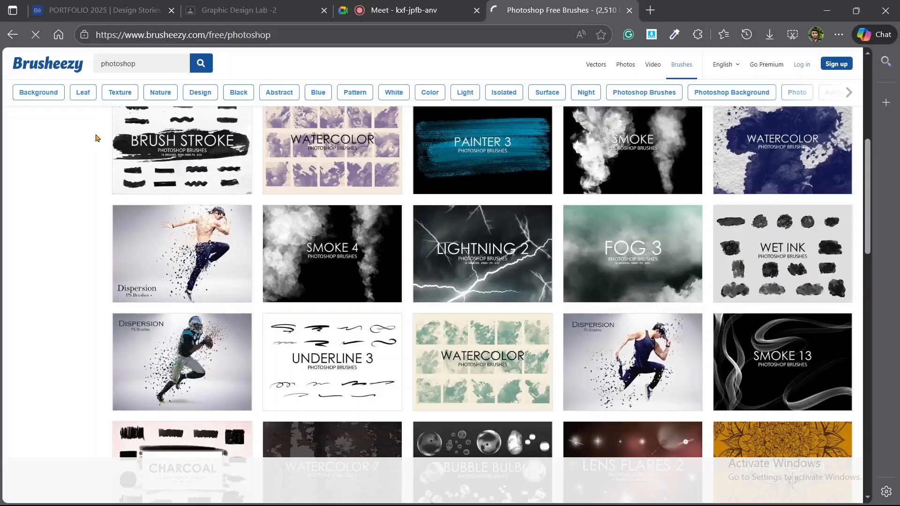
Browse further down the Brusheezy list and try to open the Charcoal Photoshop Brushes set.
scroll(162, 168, "down", 3)
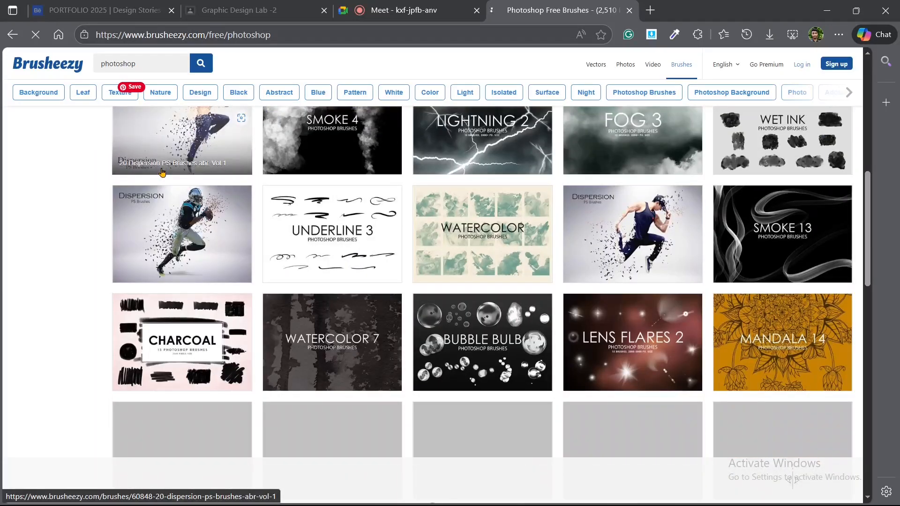
scroll(162, 171, "down", 1)
scroll(162, 172, "down", 1)
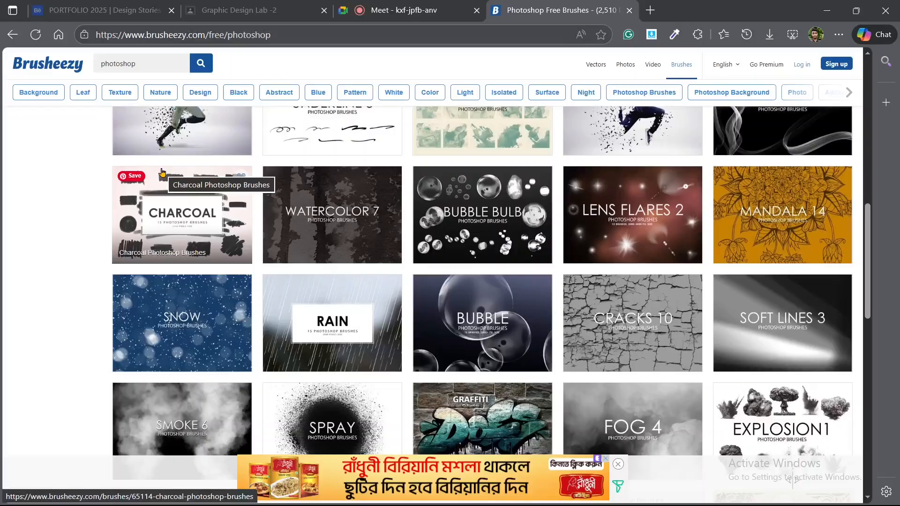
left_click(162, 172)
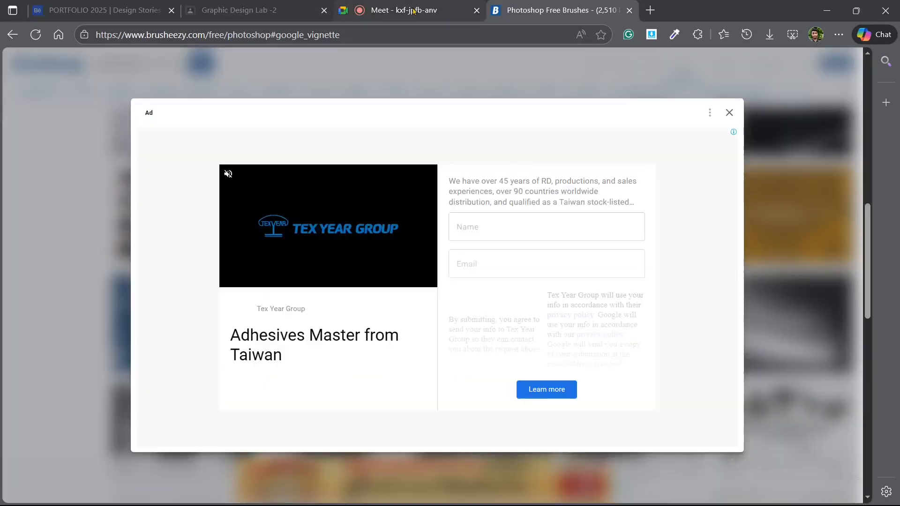
Switch back to Photoshop, reopen the Brush Settings and place them over the right half of the canvas.
left_click(406, 9)
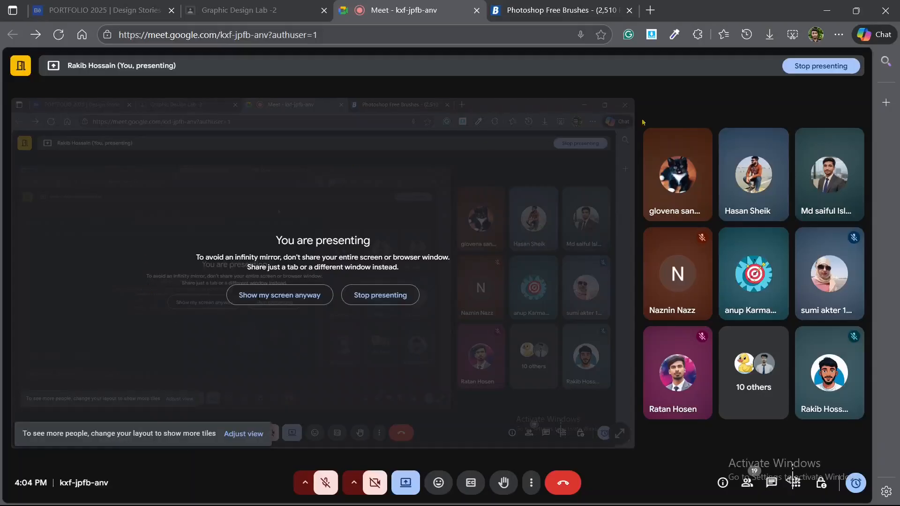
left_click(828, 11)
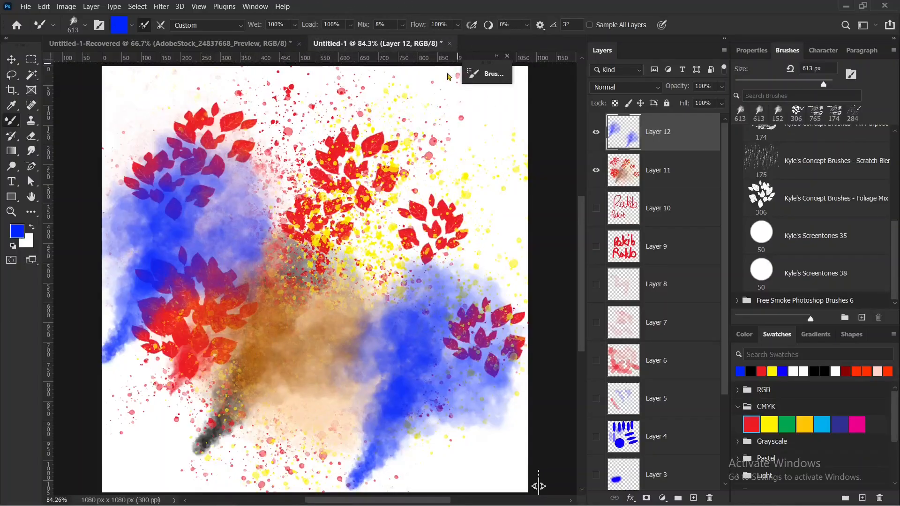
left_click(507, 57)
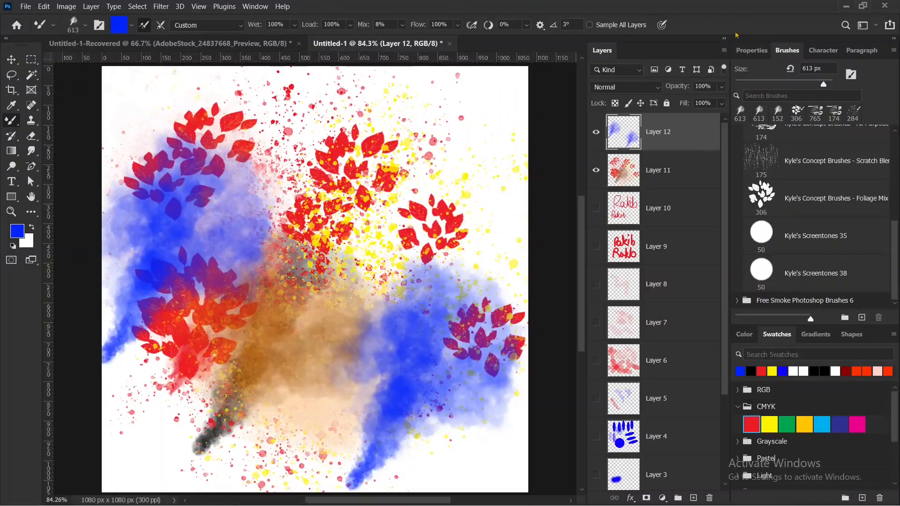
left_click(256, 6)
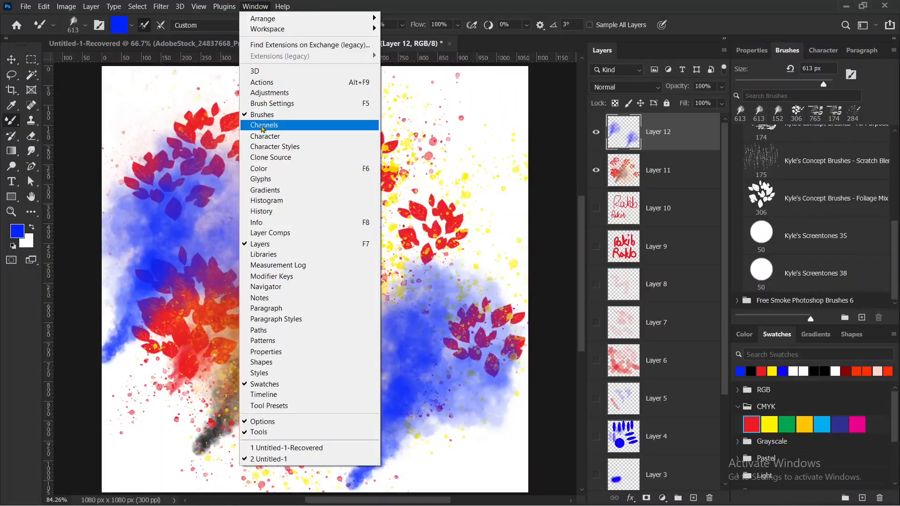
left_click(786, 48)
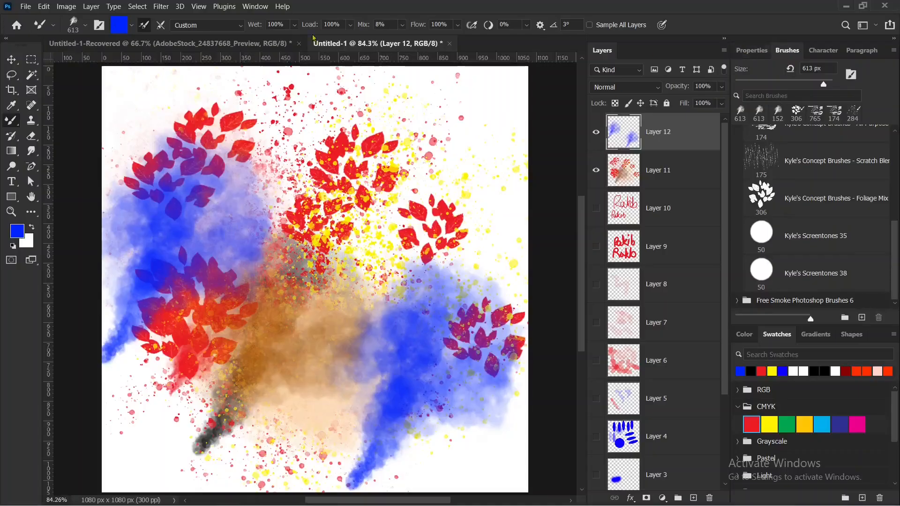
mouse_move(103, 11)
left_mouse_down()
mouse_move(110, 32)
mouse_move(89, 39)
mouse_move(88, 15)
mouse_move(98, 11)
left_mouse_up()
left_click(99, 25)
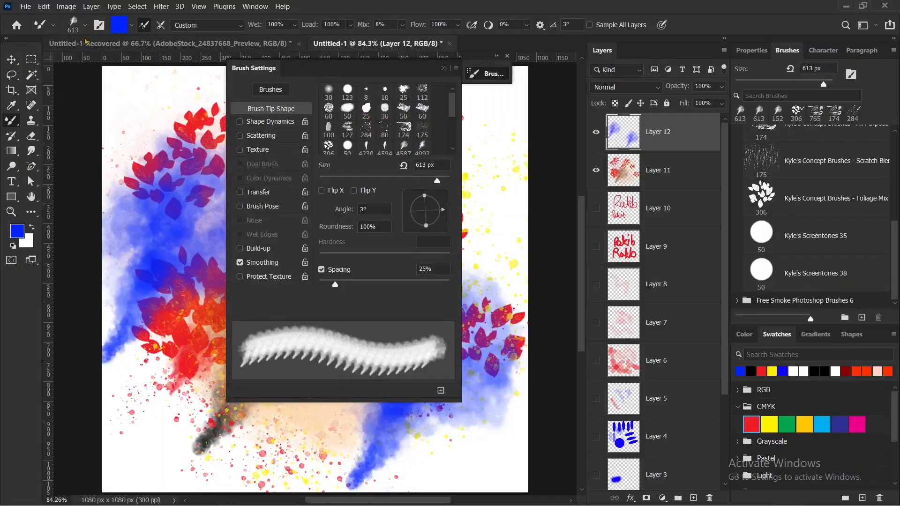
mouse_move(89, 14)
left_mouse_down()
mouse_move(104, 38)
mouse_move(85, 17)
left_mouse_up()
mouse_move(319, 71)
left_mouse_down()
mouse_move(242, 89)
mouse_move(260, 81)
mouse_move(398, 133)
mouse_move(735, 107)
mouse_move(819, 78)
mouse_move(805, 76)
mouse_move(808, 56)
mouse_move(410, 62)
mouse_move(656, 47)
mouse_move(473, 71)
left_mouse_up()
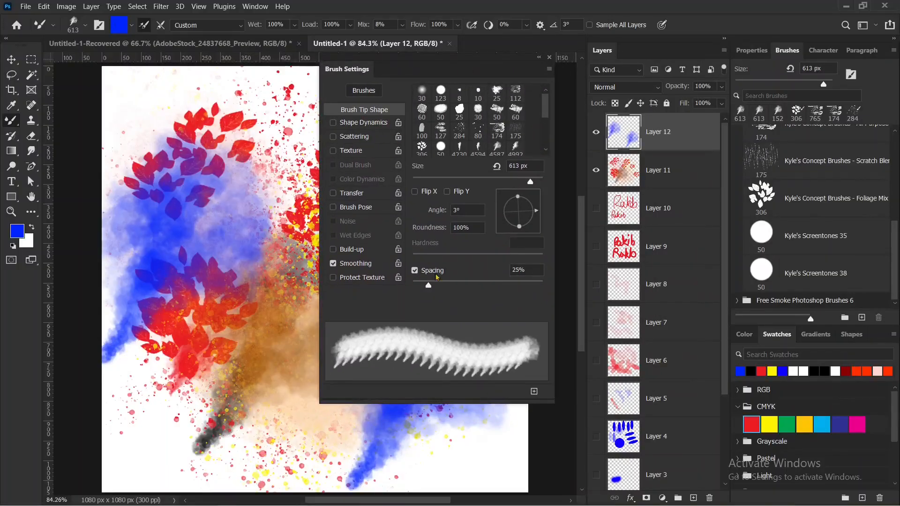
Set the smoke brush tip's spacing to 176% to separate the stamps in the preview, and lower it to 1%.
scroll(435, 275, "down", 1)
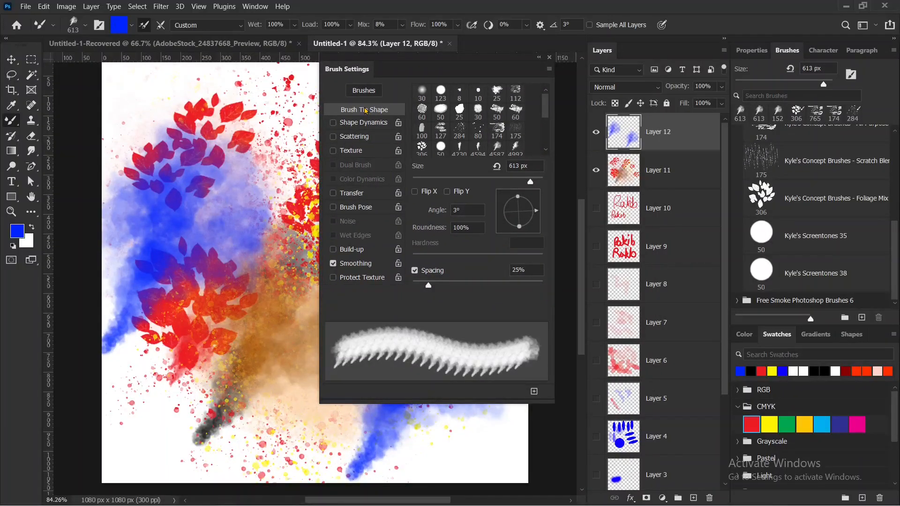
mouse_move(412, 264)
left_mouse_down()
mouse_move(457, 262)
mouse_move(405, 298)
mouse_move(448, 263)
left_mouse_up()
left_click_drag(448, 286, 502, 285)
mouse_move(367, 336)
left_mouse_down()
mouse_move(493, 326)
mouse_move(559, 357)
mouse_move(453, 395)
mouse_move(342, 359)
mouse_move(353, 326)
mouse_move(379, 323)
left_mouse_up()
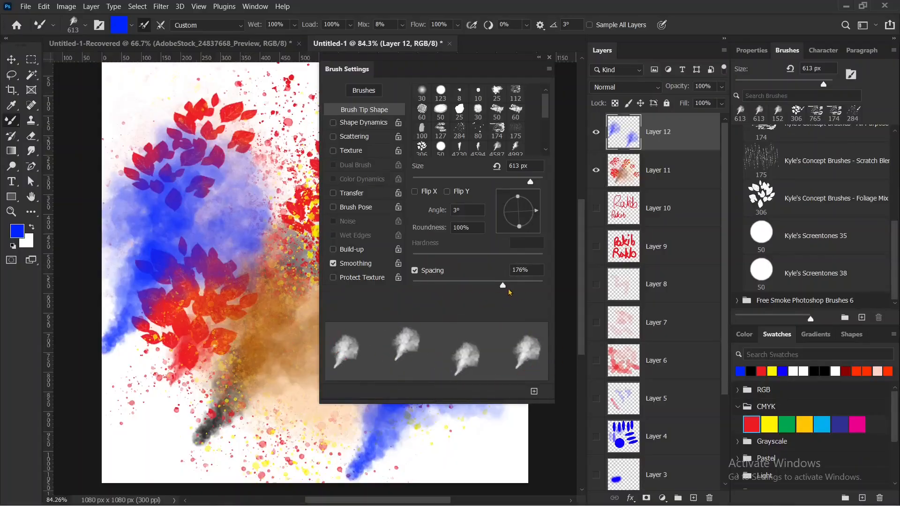
left_click_drag(503, 286, 346, 301)
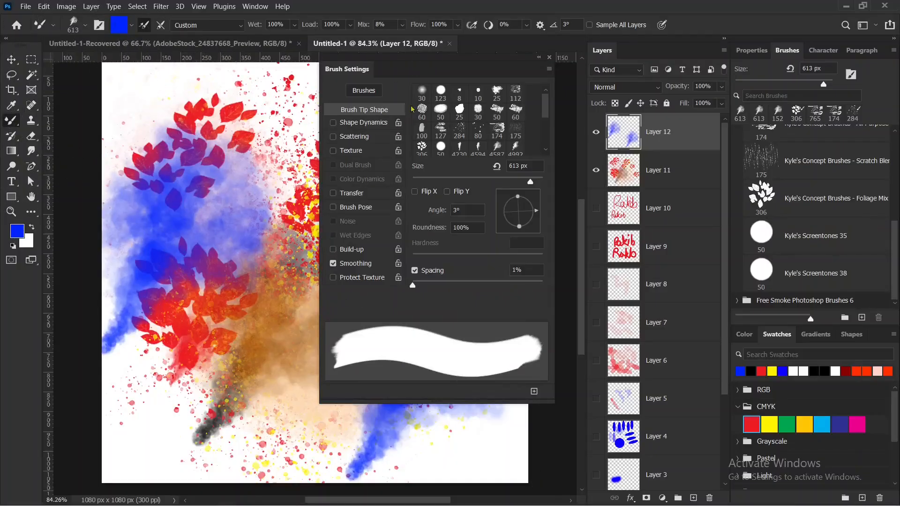
Choose the 123 px hard round brush tip and stamp a blue dot near the canvas's upper-left corner.
left_click(441, 91)
left_click(135, 104)
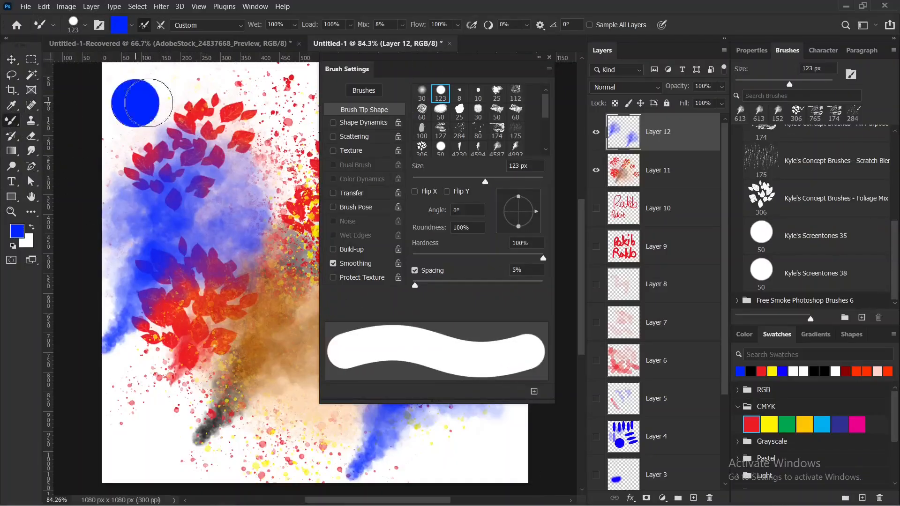
Paint a solid blue bar across the canvas's upper-left area and set the brush tip's spacing to 182%.
left_click_drag(149, 102, 260, 99)
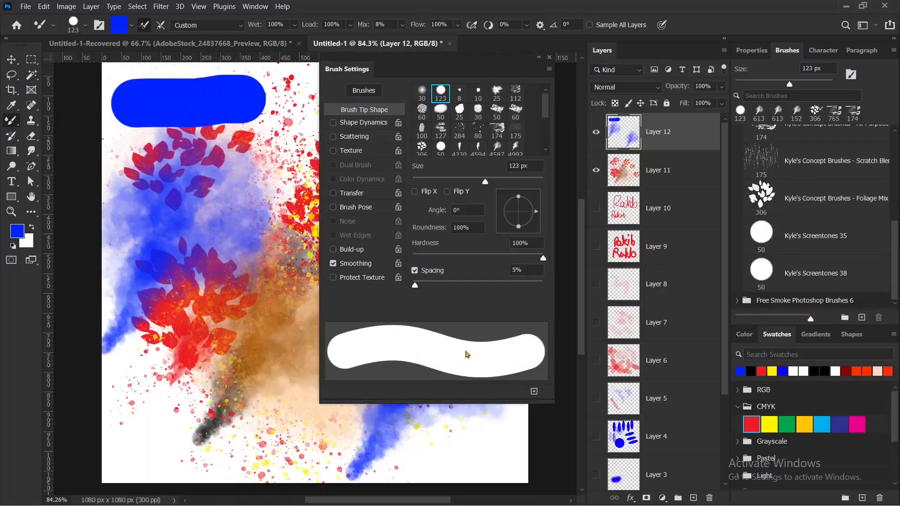
left_click(433, 285)
left_click_drag(433, 285, 505, 285)
Stamp seven separate blue dots in a staggered arrangement down the left side of the canvas.
left_click(133, 165)
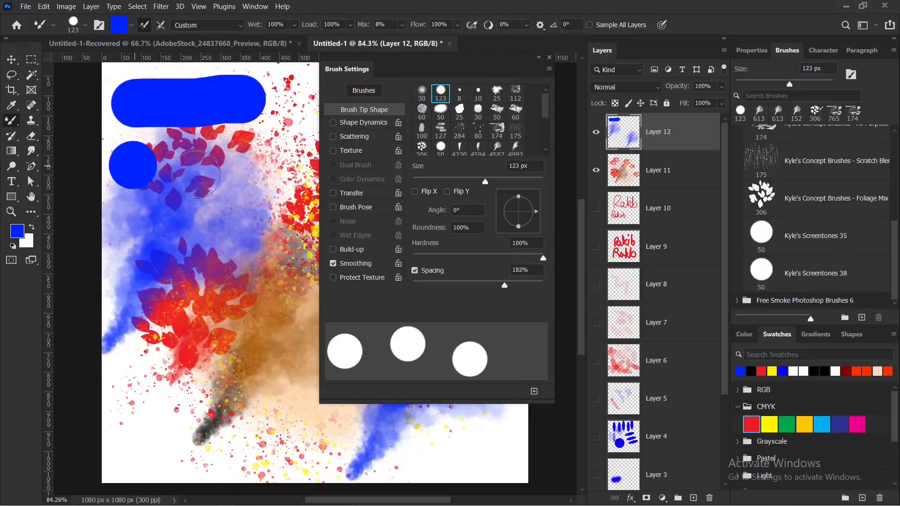
left_click(219, 174)
left_click(130, 225)
left_click(206, 260)
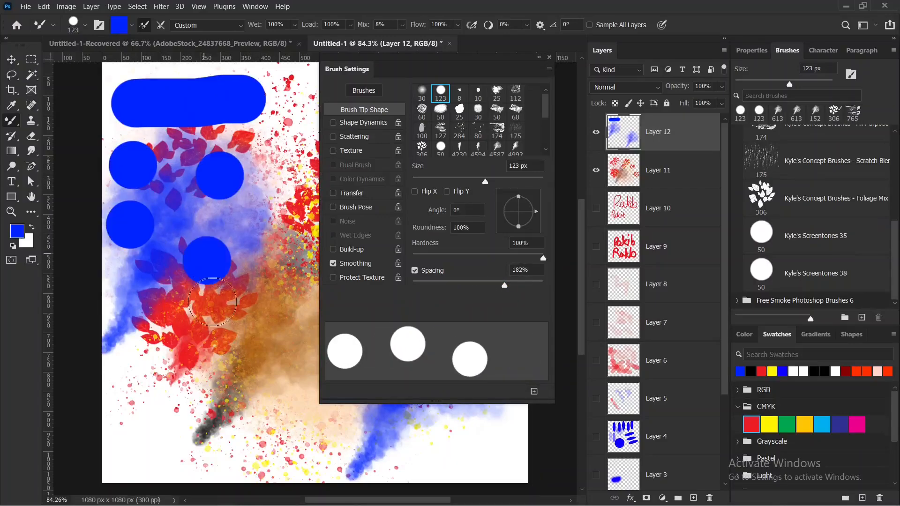
left_click(190, 341)
left_click(142, 410)
left_click(224, 438)
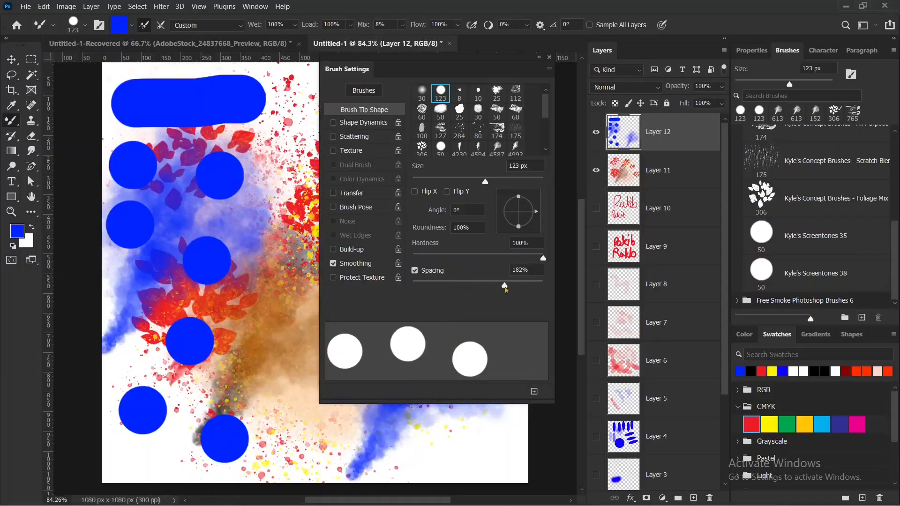
Set the hard round brush tip's spacing to 1% and look through the other brush tips.
mouse_move(506, 289)
left_mouse_down()
mouse_move(400, 286)
mouse_move(428, 286)
mouse_move(413, 286)
left_mouse_up()
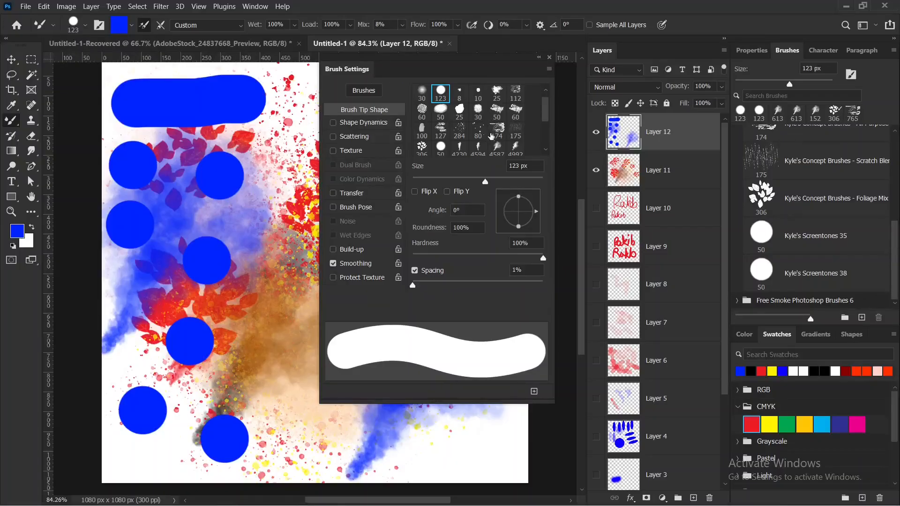
scroll(490, 133, "down", 1)
scroll(787, 75, "down", 1)
scroll(804, 67, "down", 1)
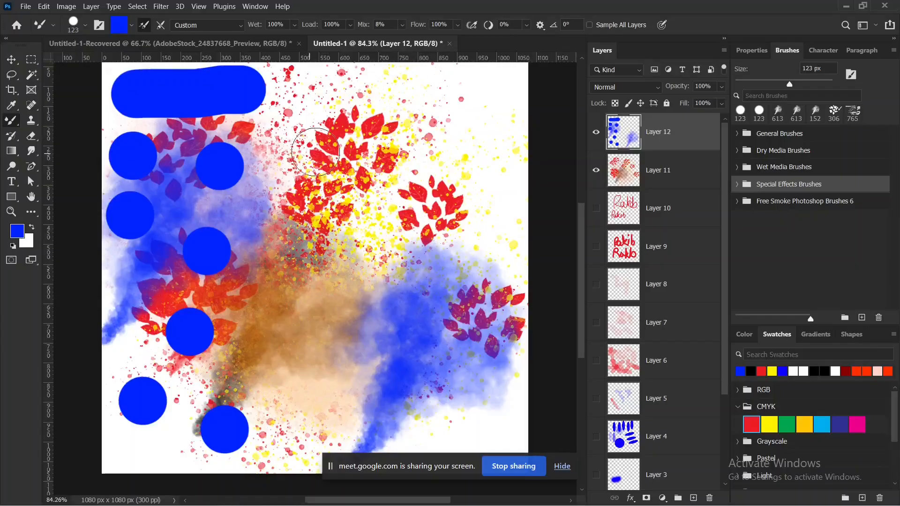
Hide Layer 12 and Layer 11, add a new empty layer above them, and dismiss the screen-sharing notice.
left_click(597, 135)
left_click(596, 170)
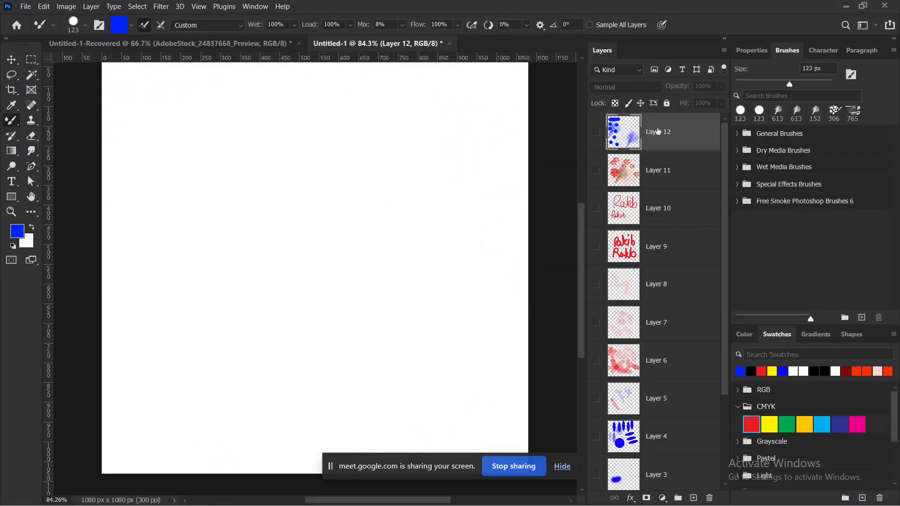
left_click(694, 498)
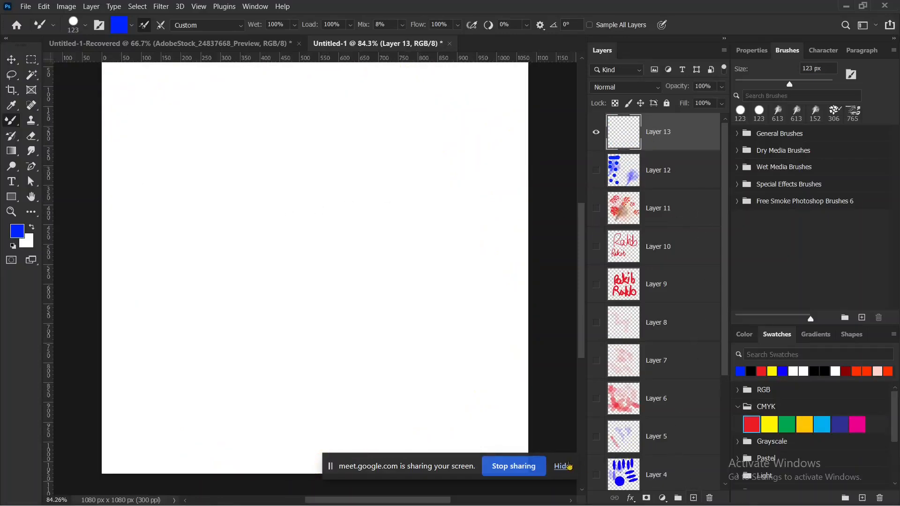
left_click(562, 466)
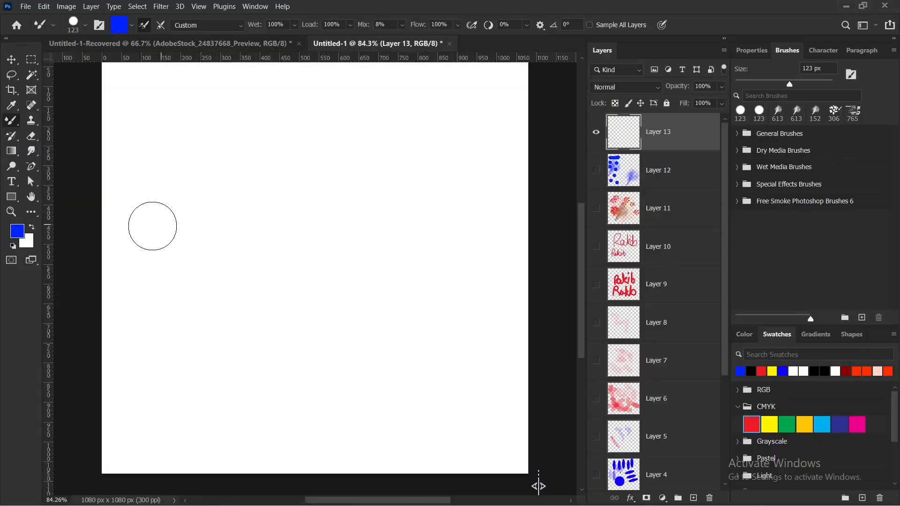
Resize the brush on the canvas to 346 px with 10% hardness and paint a large soft blue blob on Layer 13.
right_click(215, 192, "alt")
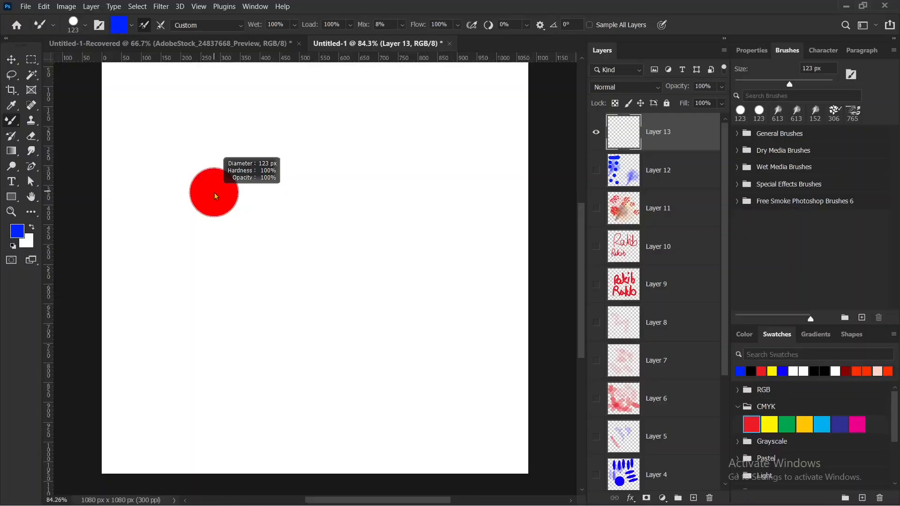
mouse_move(215, 193)
left_mouse_down()
mouse_move(304, 202)
mouse_move(268, 192)
mouse_move(210, 199)
left_mouse_up()
mouse_move(252, 196)
left_mouse_down()
mouse_move(258, 29)
mouse_move(253, 234)
mouse_move(239, 91)
mouse_move(249, 6)
mouse_move(263, 4)
mouse_move(226, 202)
mouse_move(255, 14)
mouse_move(259, 28)
left_mouse_up()
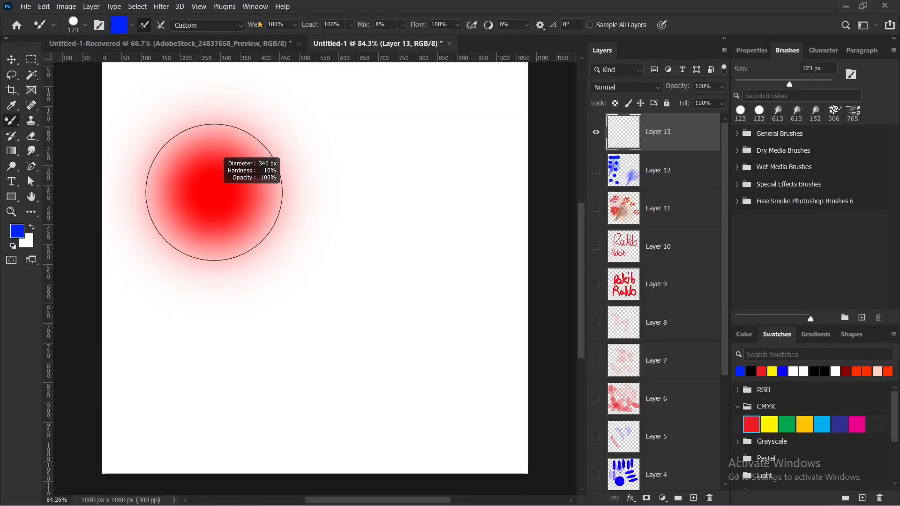
left_click_drag(260, 24, 261, 25)
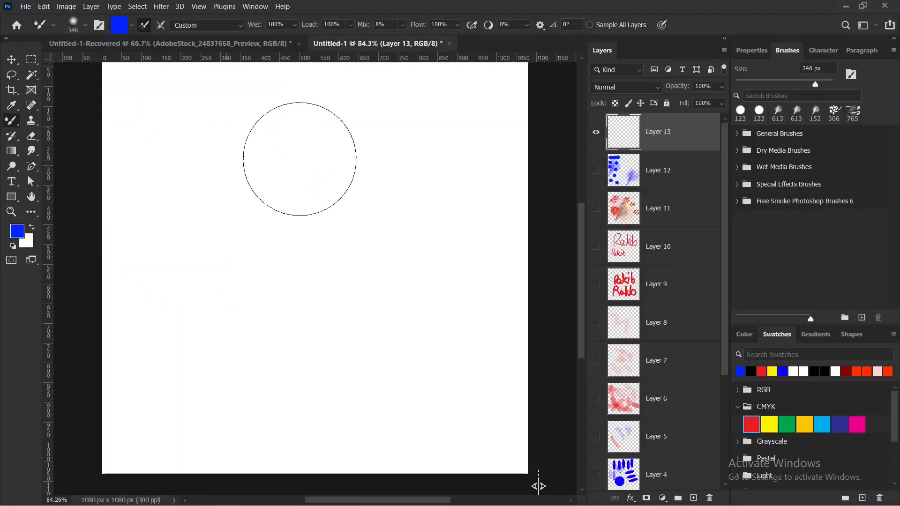
left_click(288, 168)
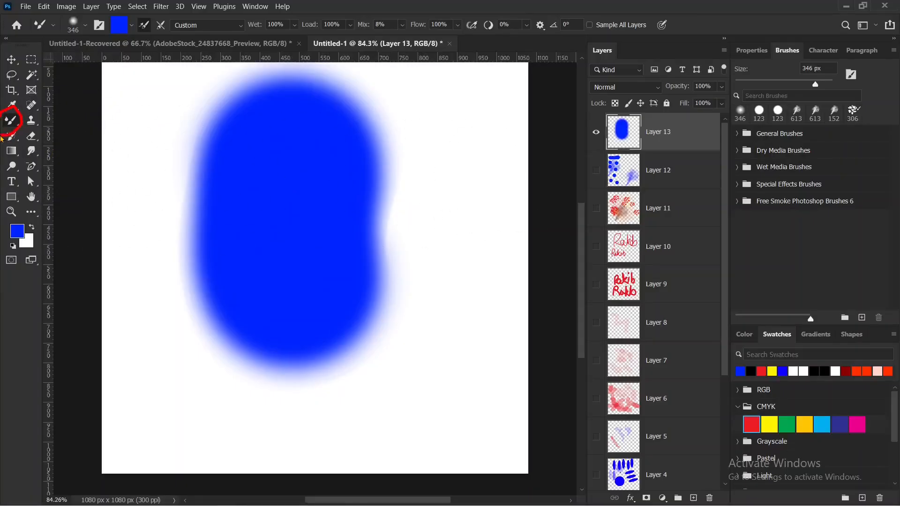
Compare the Mixer Brush Tool with the Brush Tool in the brush tool group and finish with the Brush Tool active.
right_click(16, 118)
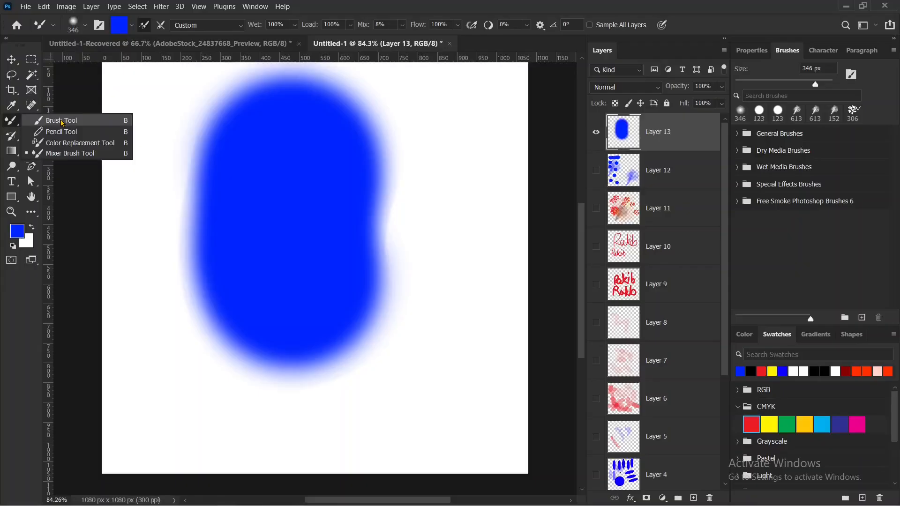
left_click(62, 121)
right_click(12, 120)
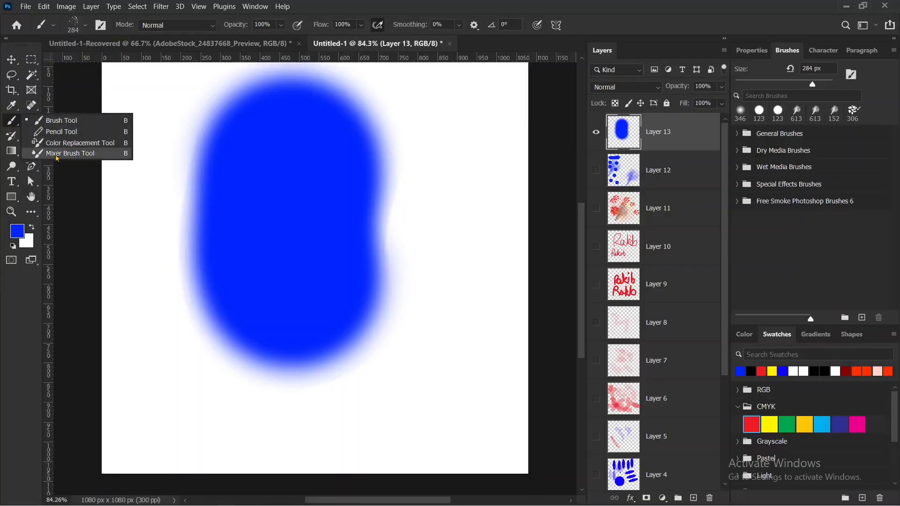
left_click(65, 153)
right_click(9, 125)
left_click(62, 121)
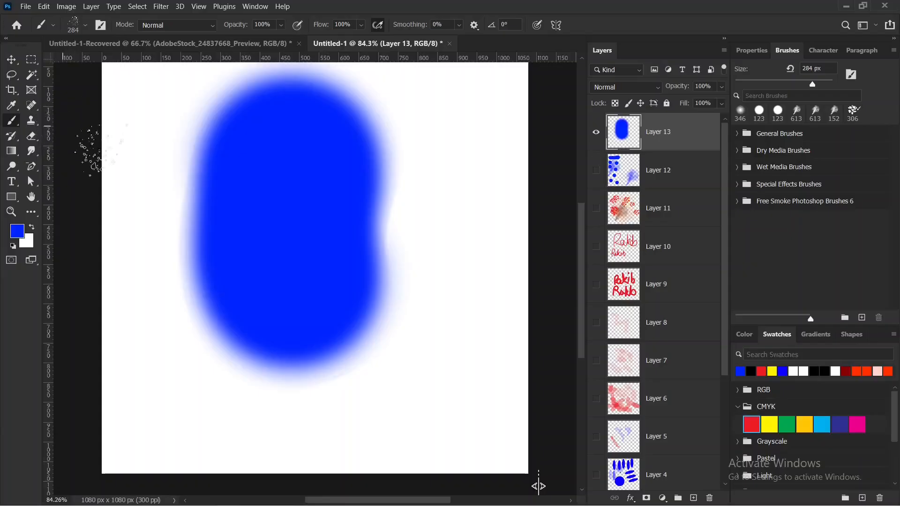
Expand the General Brushes group and browse through its round pressure brushes.
left_click(741, 139)
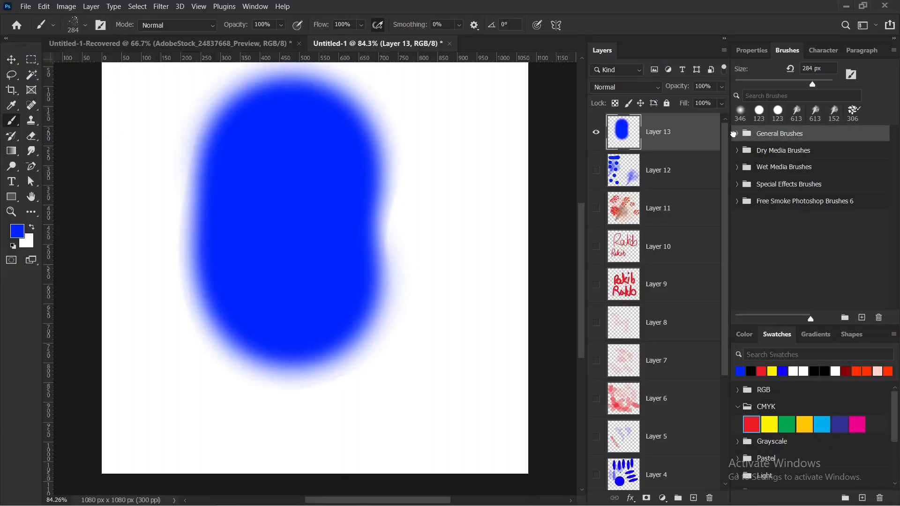
left_click(734, 134)
scroll(818, 222, "down", 4)
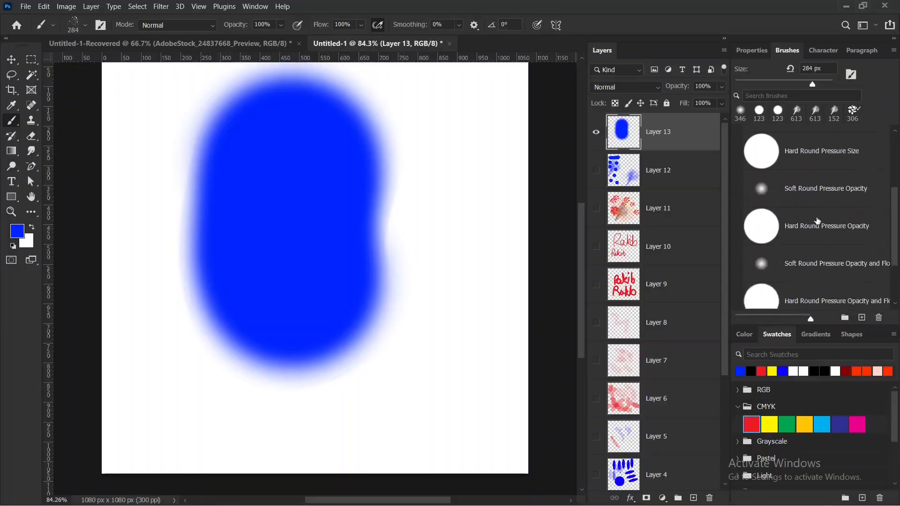
scroll(818, 221, "down", 2)
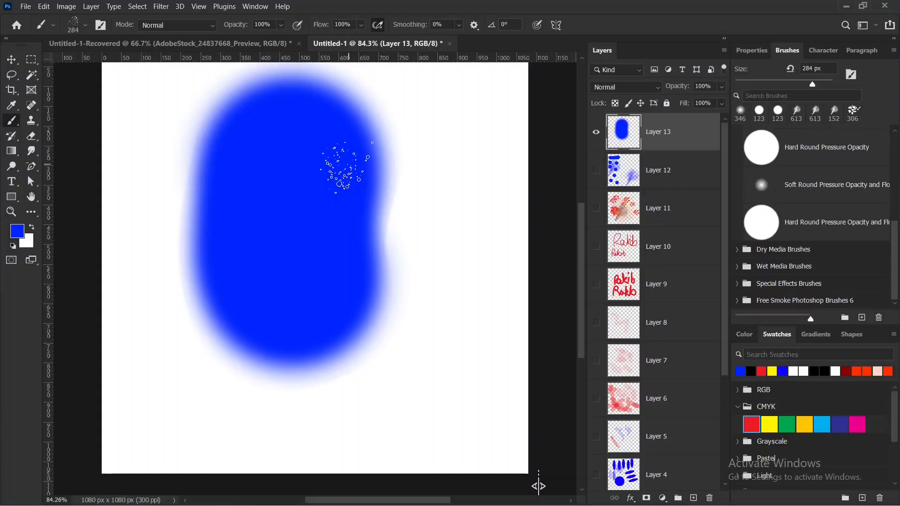
Enlarge the splatter brush to 1200 px, shrink it to 700 px and enlarge it again to 1000 px.
key("bracketright")
key("bracketright")
key("bracketright")
key("bracketright")
key("bracketright")
key("bracketright")
key("bracketright")
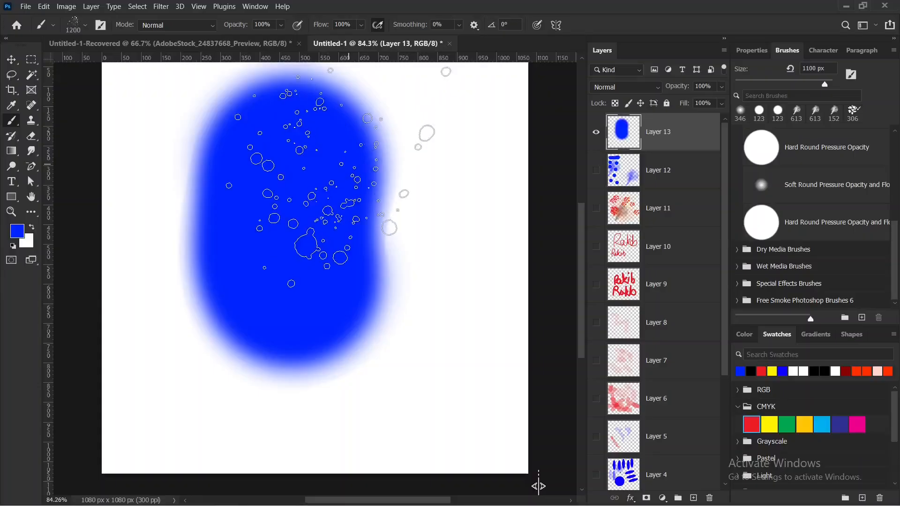
key("bracketleft")
key("bracketleft")
key("bracketleft")
key("bracketleft")
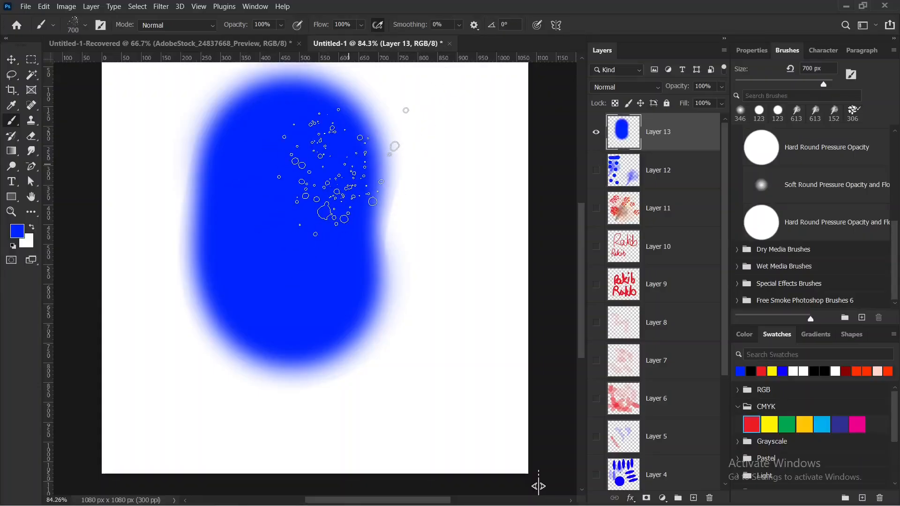
key("bracketright")
key("bracketright")
key("bracketright")
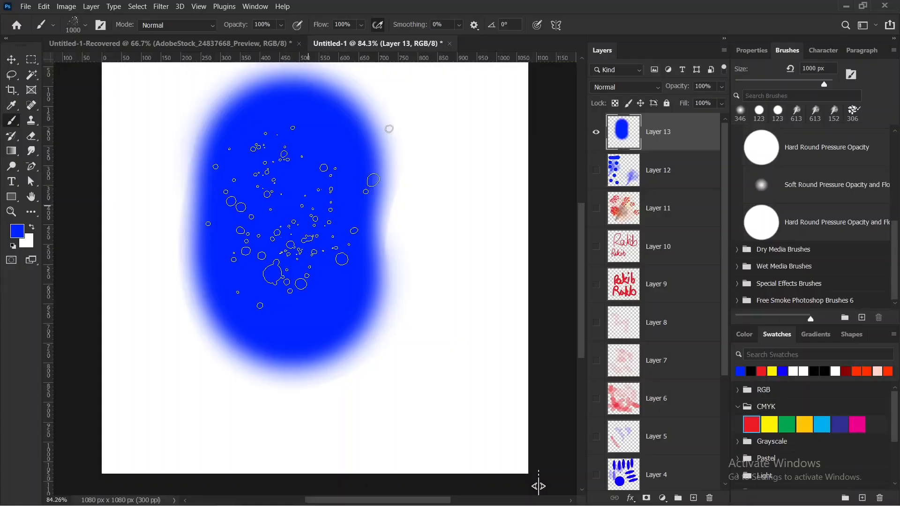
Rotate the splatter brush tip clockwise in small increments to at least -30° and rotate it back to 1°.
key("Right")
key("Right")
key("Right")
key("Right")
key("Right")
key("Right")
key("Right")
key("Right")
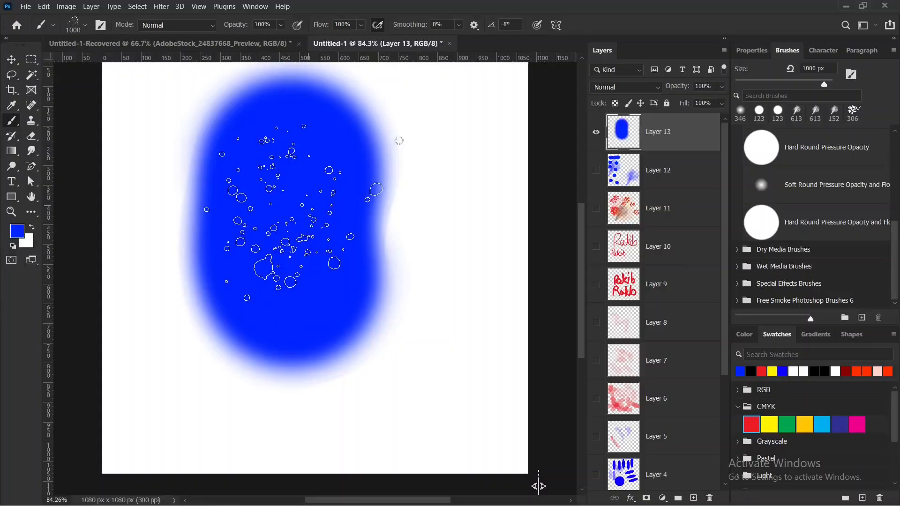
key("Right")
key("Right")
key("Right")
key("Right")
key("Right")
key("Right")
key("Right")
key("Right")
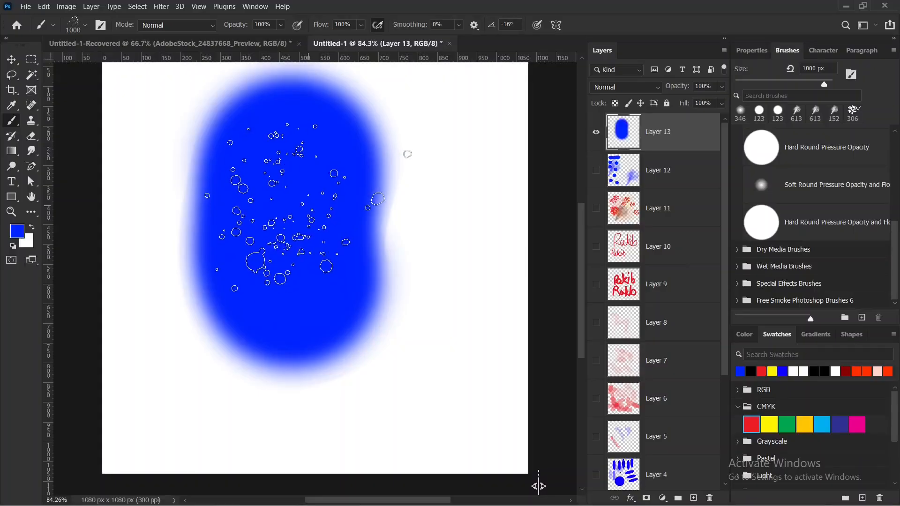
key("Right")
key("Right")
key("Right")
key("Right")
key("Right")
key("Right")
key("Right")
key("Right")
key("Right")
key("Right")
key("Right")
key("Right")
key("Right")
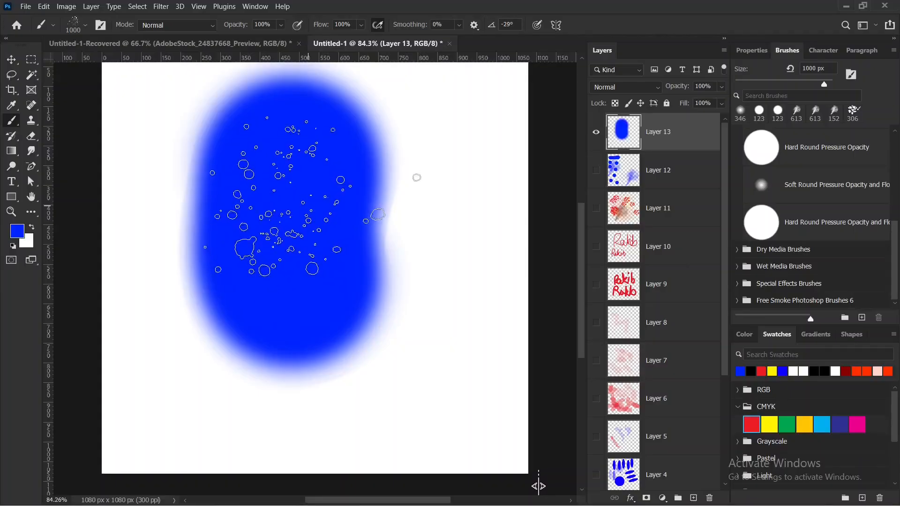
key("Right")
key("Right")
key("Right")
key("Left")
key("Left")
key("Left")
key("Left")
key("Left")
key("Left")
key("Left")
key("Left")
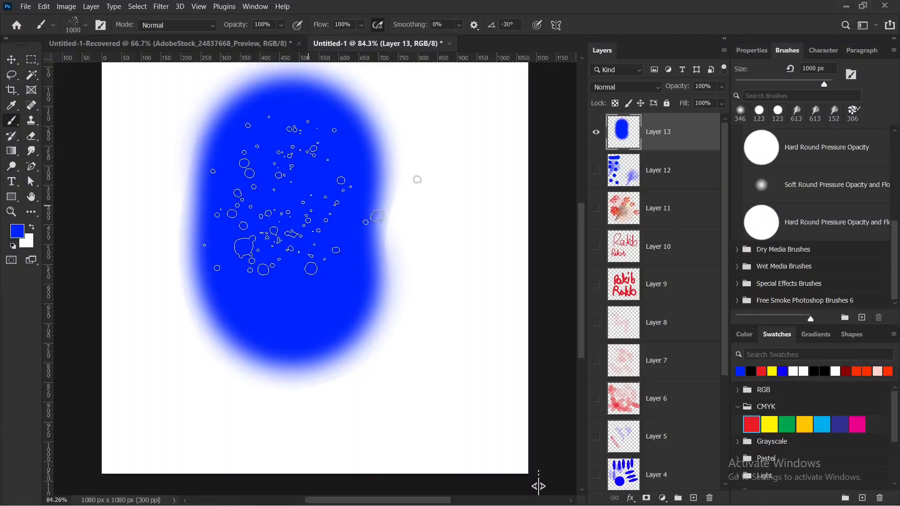
key("Left")
key("Left")
key("Left")
key("Left")
key("Left")
key("Left")
key("Left")
key("Left")
key("Left")
key("Left")
key("Left")
key("Left")
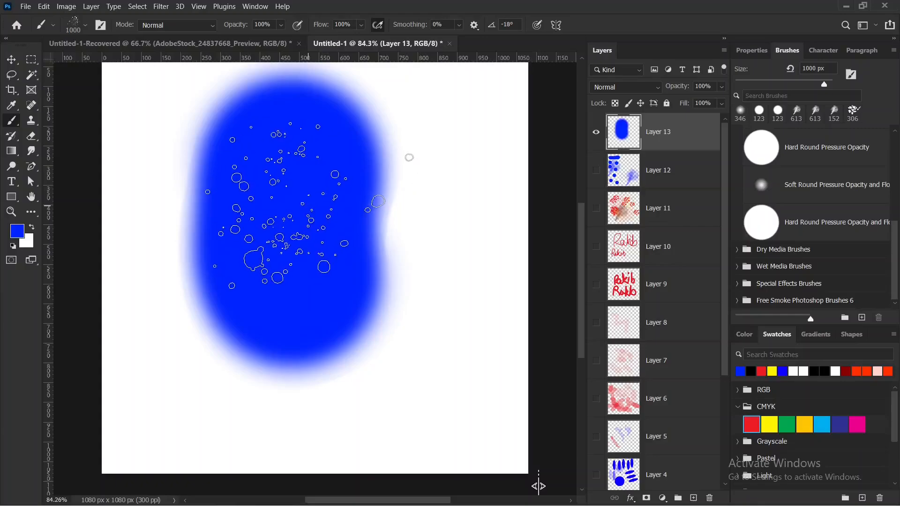
key("Left")
key("Left")
key("Left")
key("Left")
key("Left")
key("Left")
key("Left")
key("Left")
key("Left")
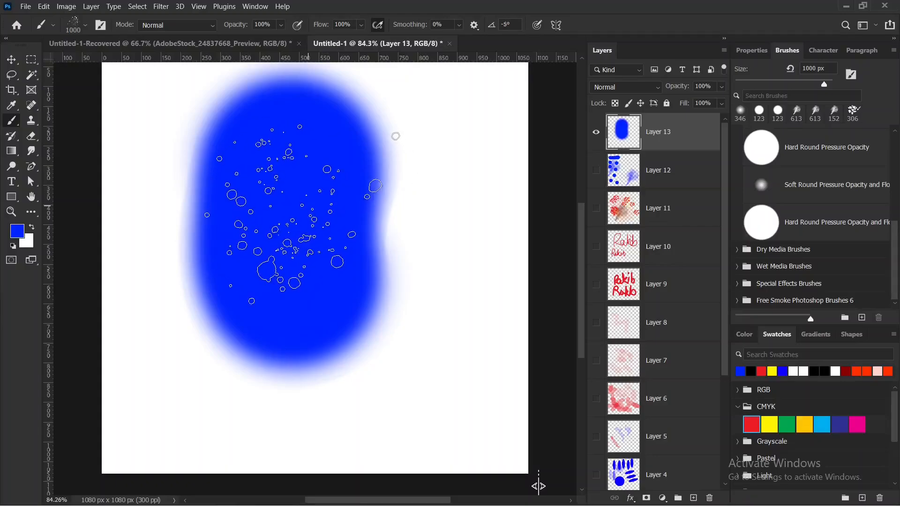
key("Left")
key("Left")
key("Left")
key("Left")
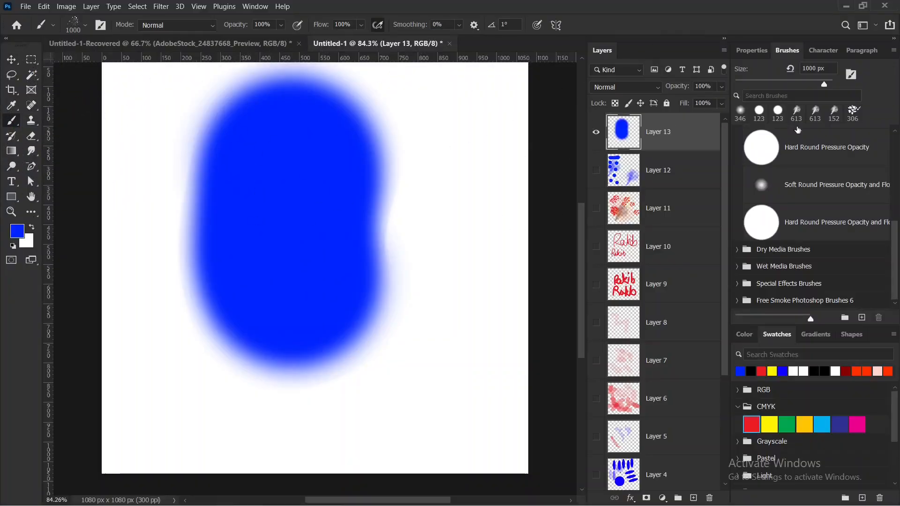
Choose the Hard Round Pressure Opacity brush, resize it to 449 px and erase the blue blob's right and lower parts with it.
left_click(784, 158)
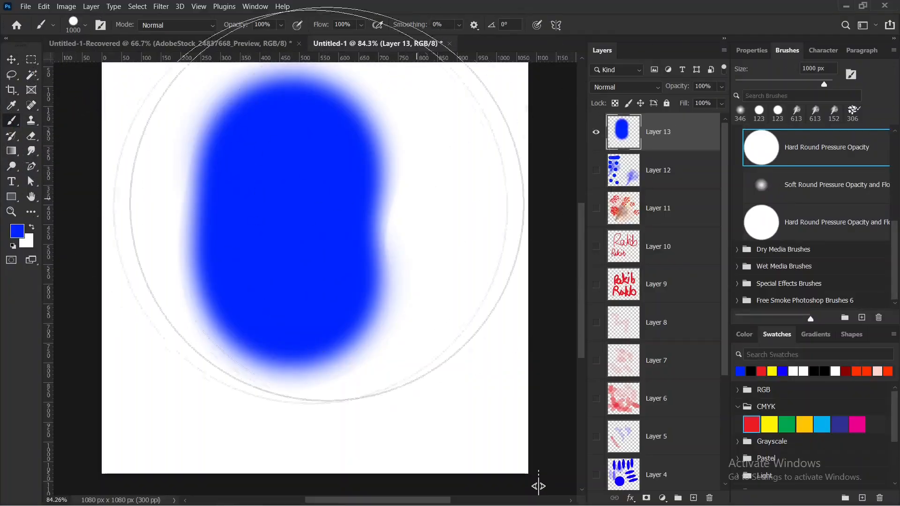
left_click_drag(339, 221, 220, 222)
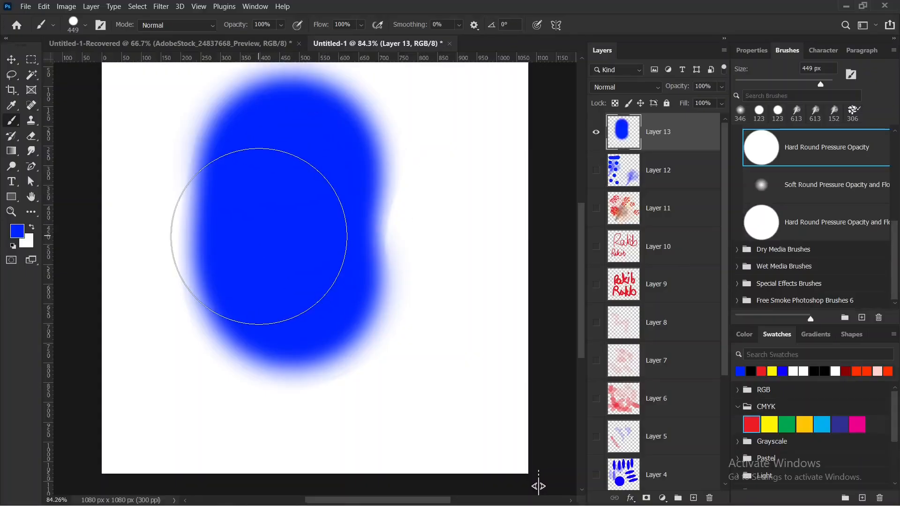
left_click_drag(399, 162, 348, 259)
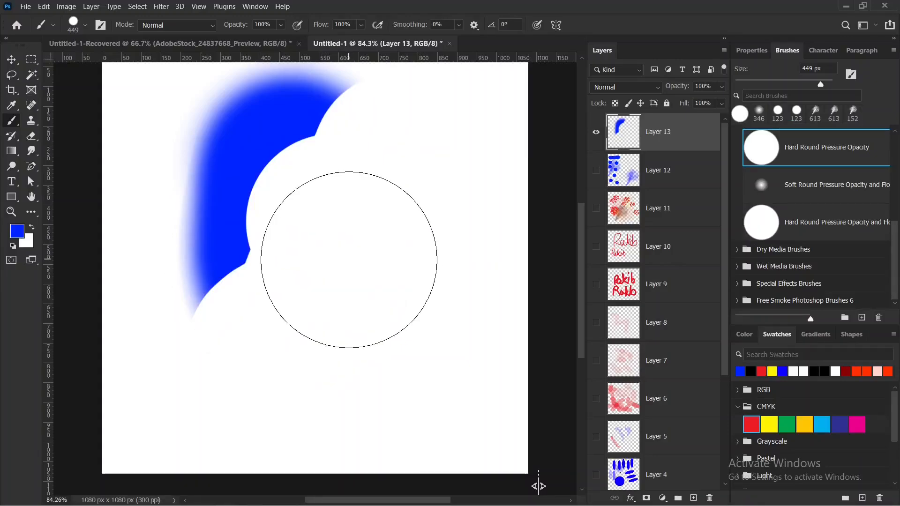
mouse_move(358, 171)
left_mouse_down()
mouse_move(360, 244)
mouse_move(330, 288)
mouse_move(250, 279)
mouse_move(248, 295)
mouse_move(291, 329)
mouse_move(270, 307)
mouse_move(236, 297)
left_mouse_up()
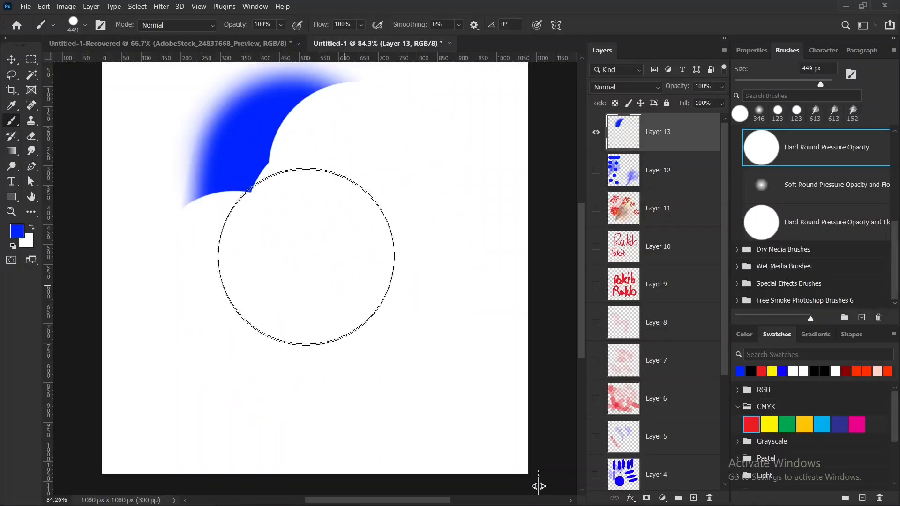
Paint a broad diagonal blue stroke over the erased area and erase its right side with the same brush.
key("ctrl+z")
key("ctrl+z")
key("ctrl+z")
key("ctrl+z")
key("ctrl+z")
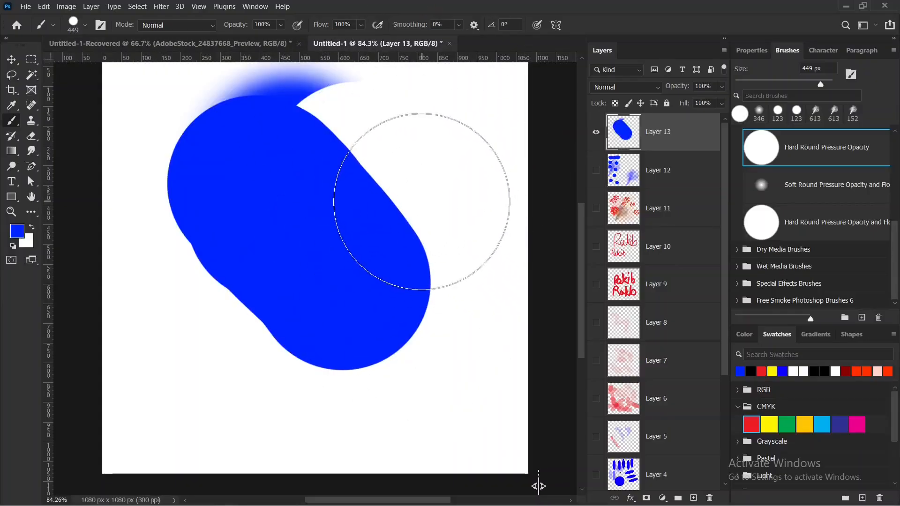
mouse_move(407, 202)
left_mouse_down()
mouse_move(395, 163)
mouse_move(431, 209)
mouse_move(449, 267)
mouse_move(443, 213)
left_mouse_up()
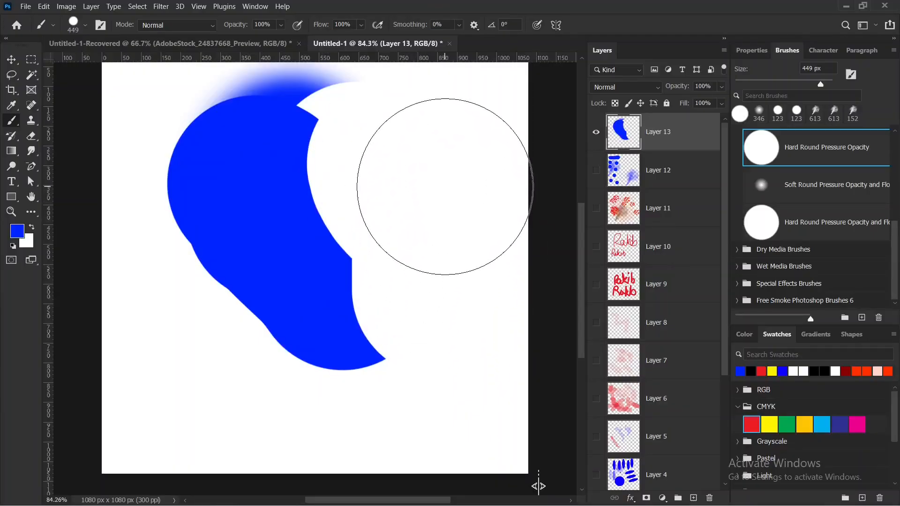
Stamp four overlapping hard-edged blue circles with the 449 px brush around the existing shape, two on its right and two on its left.
left_click(380, 162)
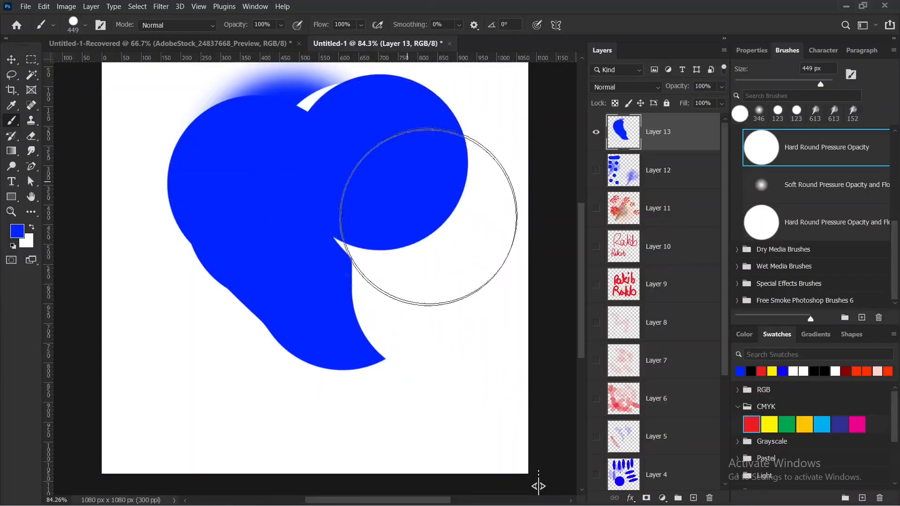
left_click(387, 260)
left_click(152, 246)
left_click(199, 309)
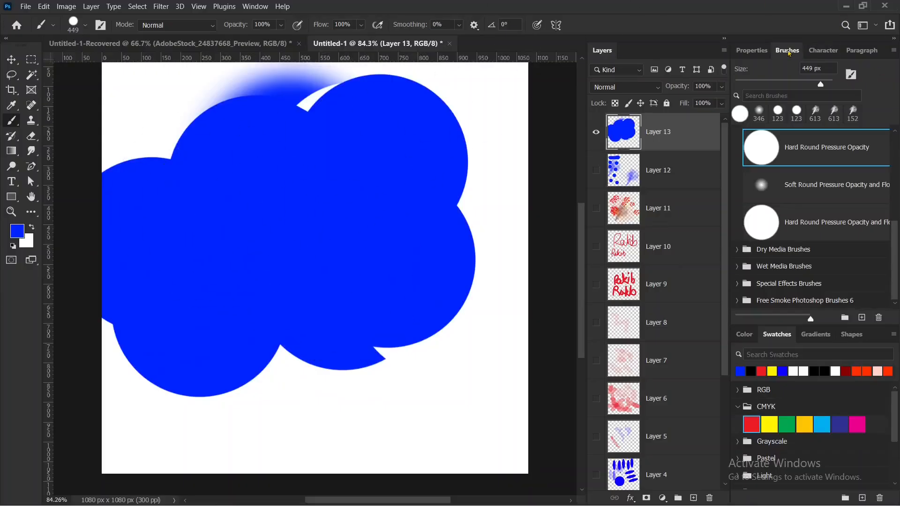
mouse_move(789, 53)
left_mouse_down()
mouse_move(761, 70)
mouse_move(775, 200)
mouse_move(870, 240)
mouse_move(868, 134)
mouse_move(769, 90)
mouse_move(746, 226)
mouse_move(859, 240)
mouse_move(841, 82)
mouse_move(751, 102)
mouse_move(778, 182)
left_mouse_up()
key("Escape")
scroll(811, 144, "up", 1)
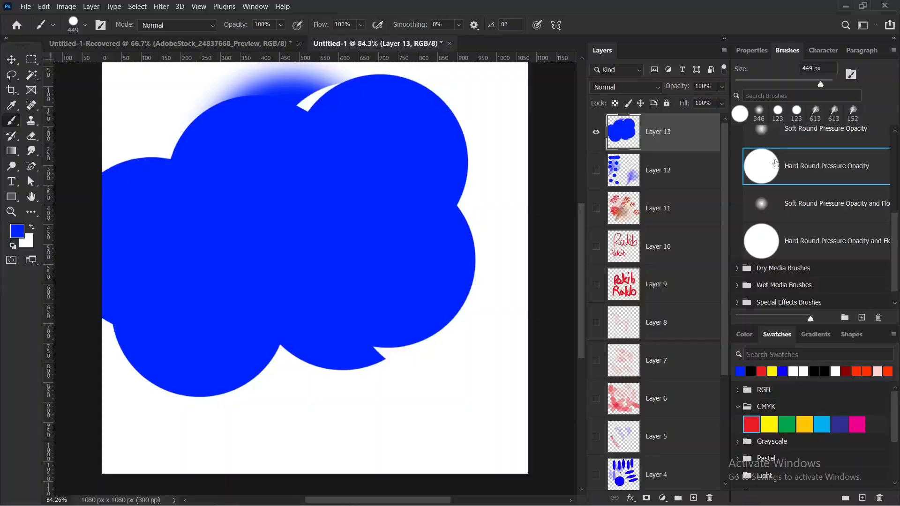
scroll(778, 165, "down", 1)
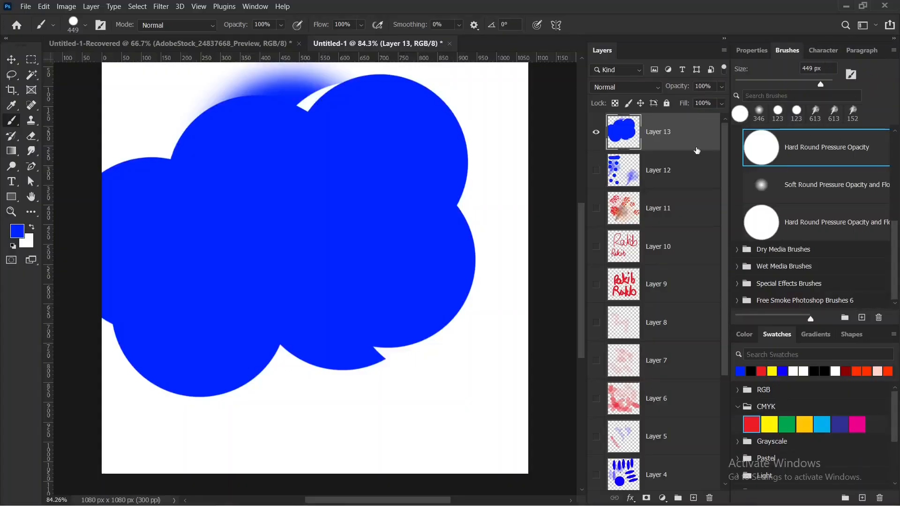
left_click_drag(786, 40, 774, 71)
left_click_drag(858, 84, 896, 55)
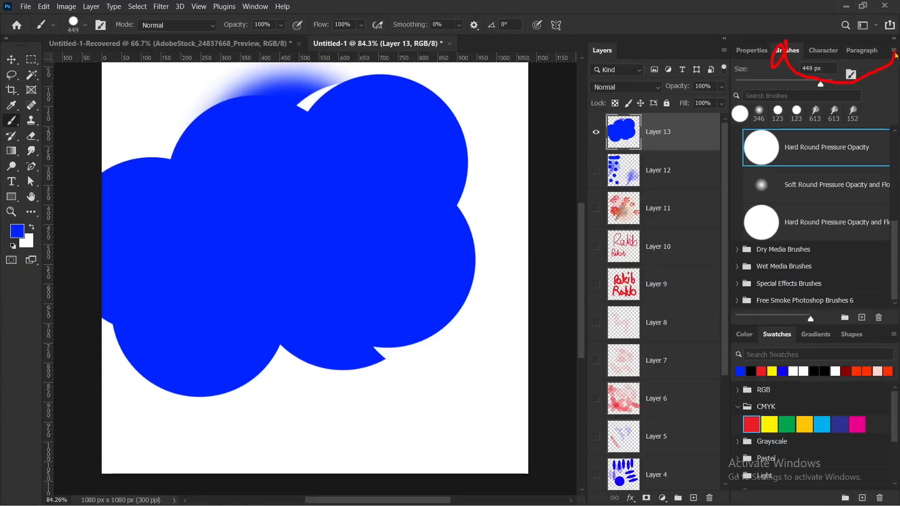
key("Escape")
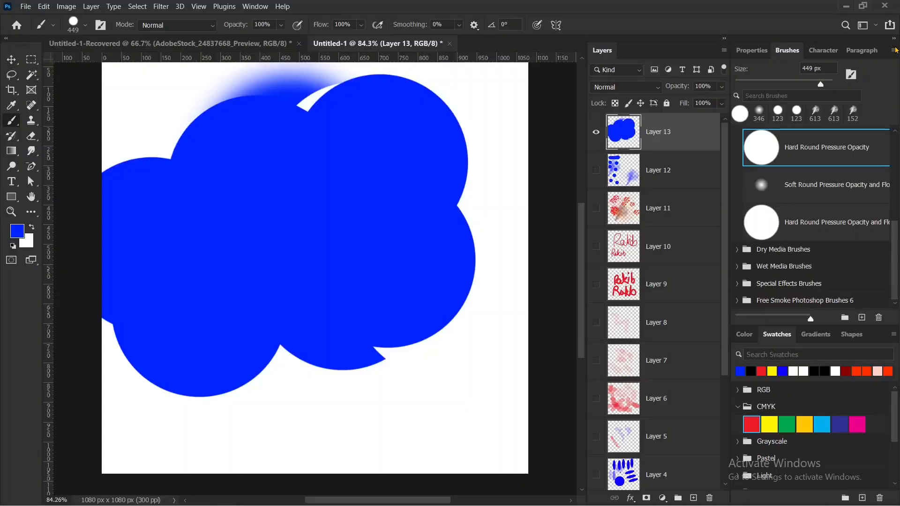
Turn on the Brush Stroke previews for the brush presets and turn them off again.
left_click(895, 51)
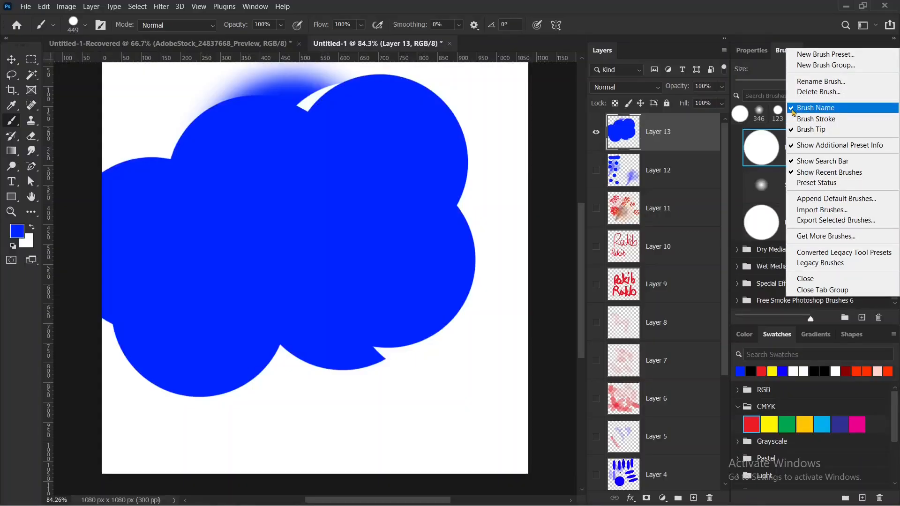
mouse_move(821, 97)
left_mouse_down()
mouse_move(840, 99)
mouse_move(843, 110)
mouse_move(790, 117)
mouse_move(843, 129)
left_mouse_up()
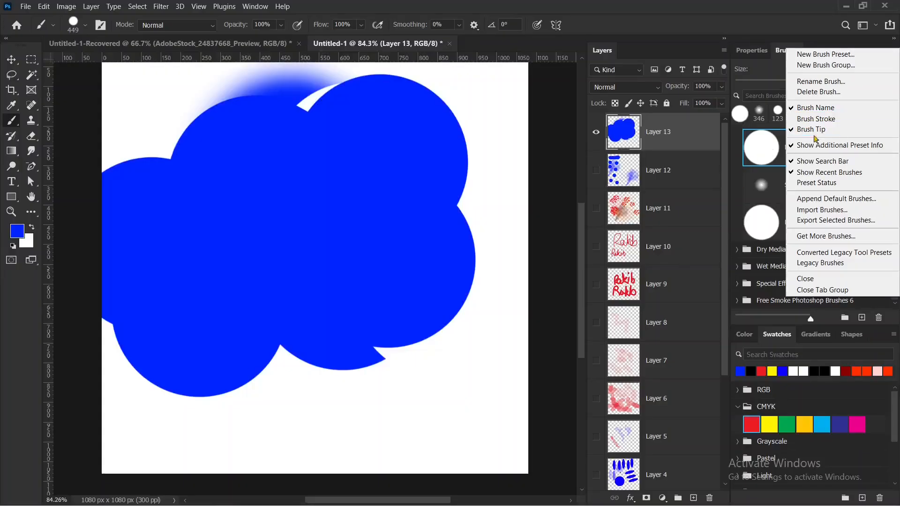
left_click(816, 118)
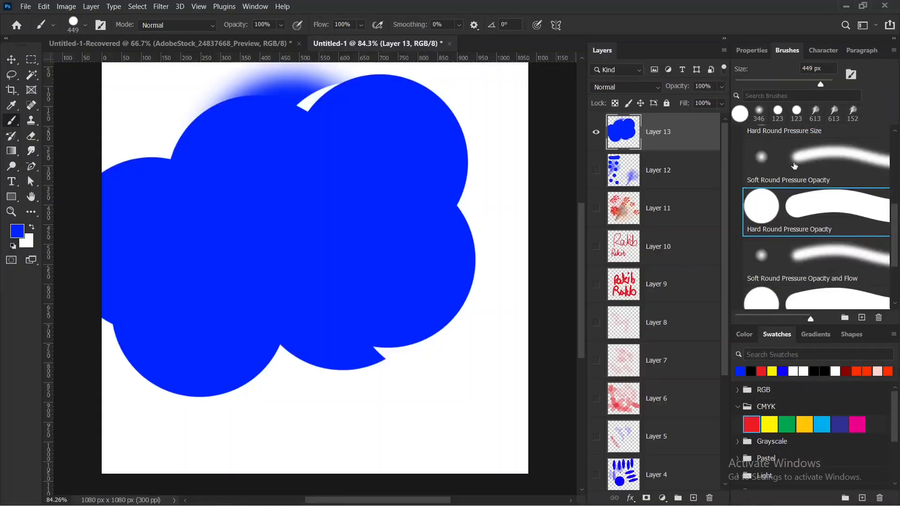
left_click_drag(783, 147, 843, 141)
mouse_move(871, 182)
left_mouse_down()
mouse_move(791, 181)
mouse_move(782, 141)
left_mouse_up()
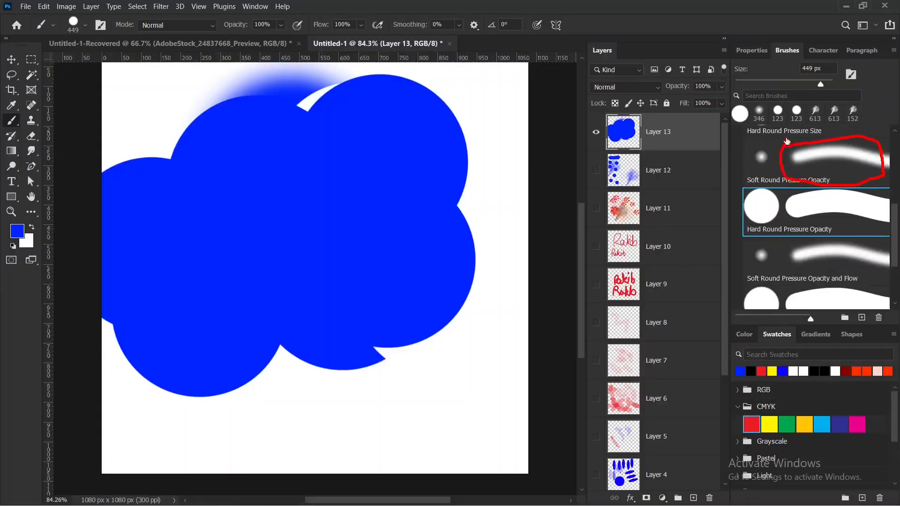
left_click(895, 51)
left_click(815, 123)
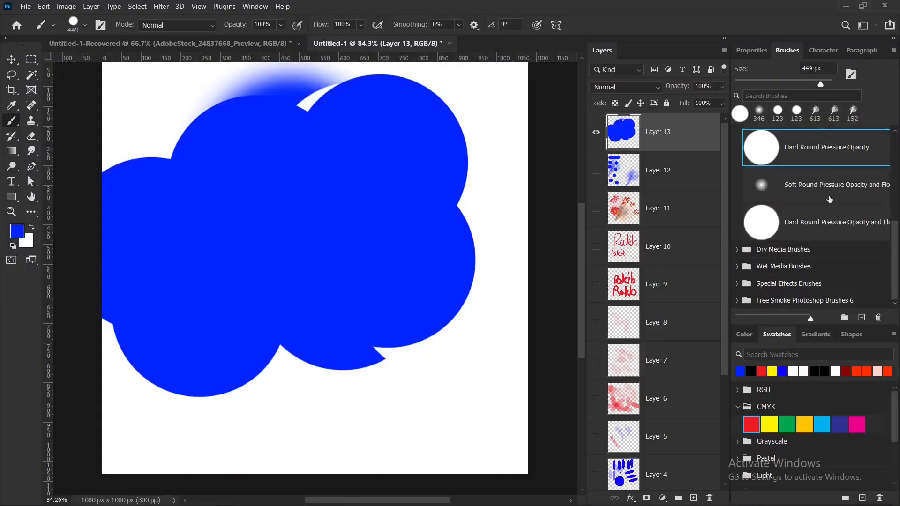
left_click(893, 51)
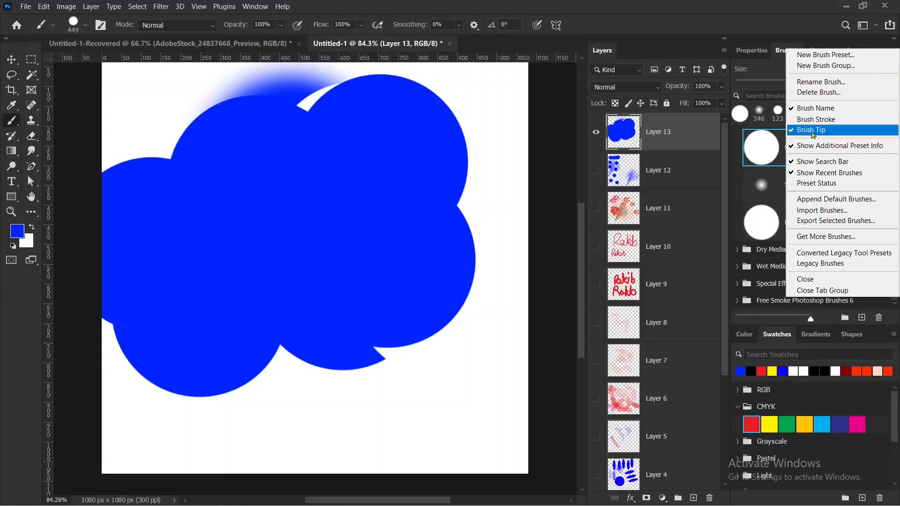
left_click(734, 202)
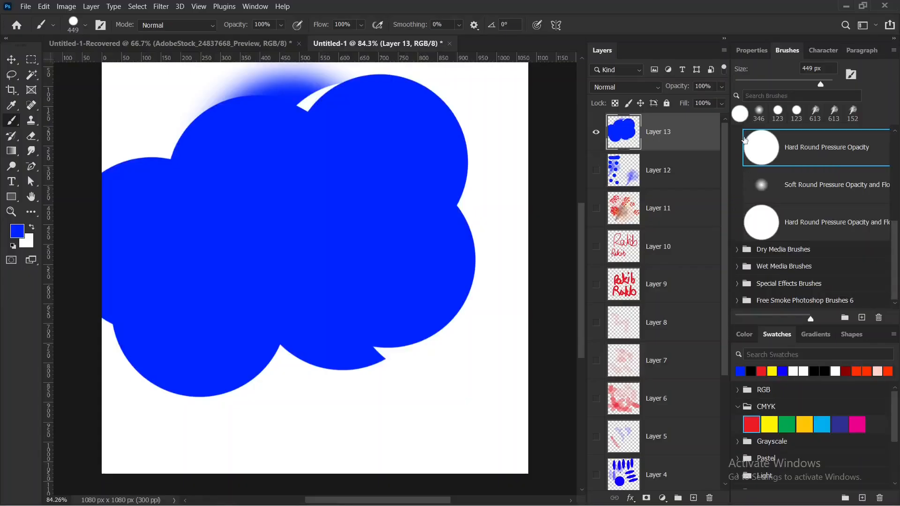
mouse_move(797, 139)
left_mouse_down()
mouse_move(842, 136)
mouse_move(854, 163)
mouse_move(757, 148)
mouse_move(747, 165)
mouse_move(778, 140)
left_mouse_up()
key("Escape")
Reduce the brush preset thumbnails to roughly a third of their maximum size, keeping Hard Round Pressure Opacity selected.
mouse_move(811, 319)
left_mouse_down()
mouse_move(746, 317)
mouse_move(777, 313)
left_mouse_up()
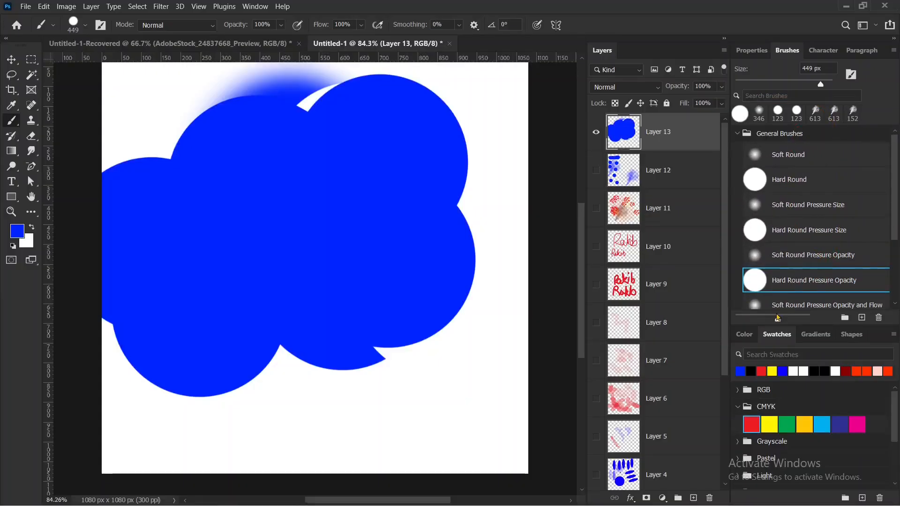
left_click_drag(778, 318, 759, 318)
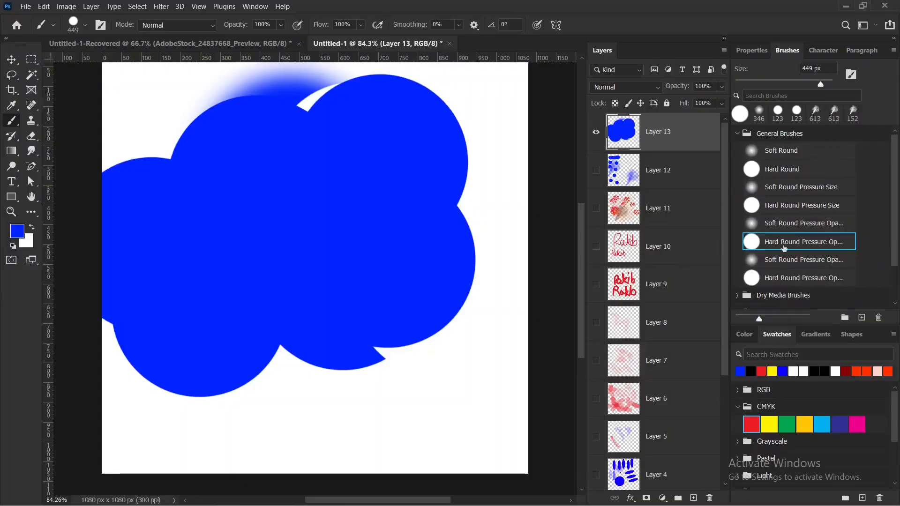
scroll(784, 248, "down", 3)
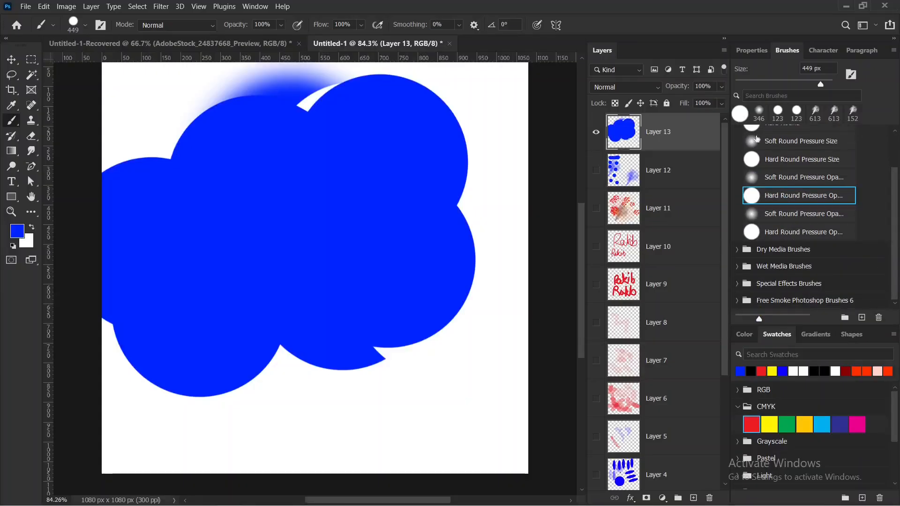
mouse_move(733, 141)
left_mouse_down()
mouse_move(766, 155)
mouse_move(768, 183)
mouse_move(740, 173)
mouse_move(740, 129)
mouse_move(765, 153)
mouse_move(766, 185)
left_mouse_up()
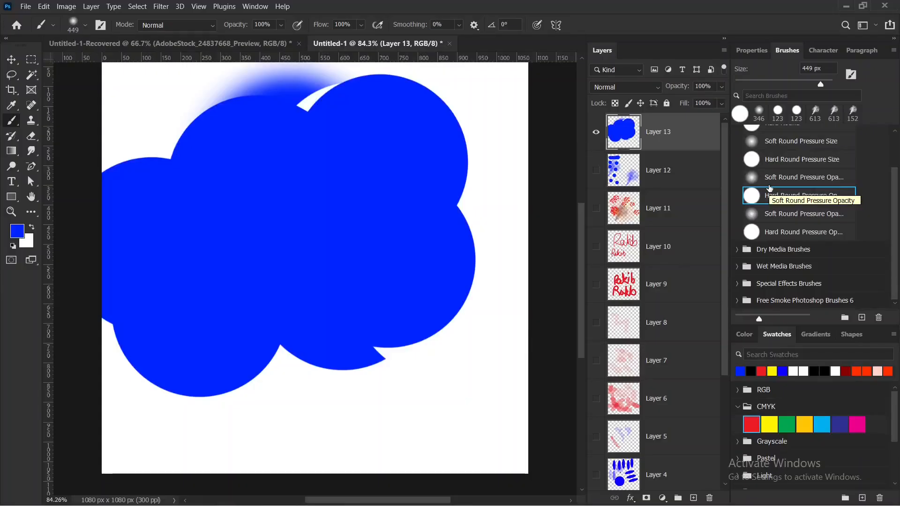
left_click(769, 189)
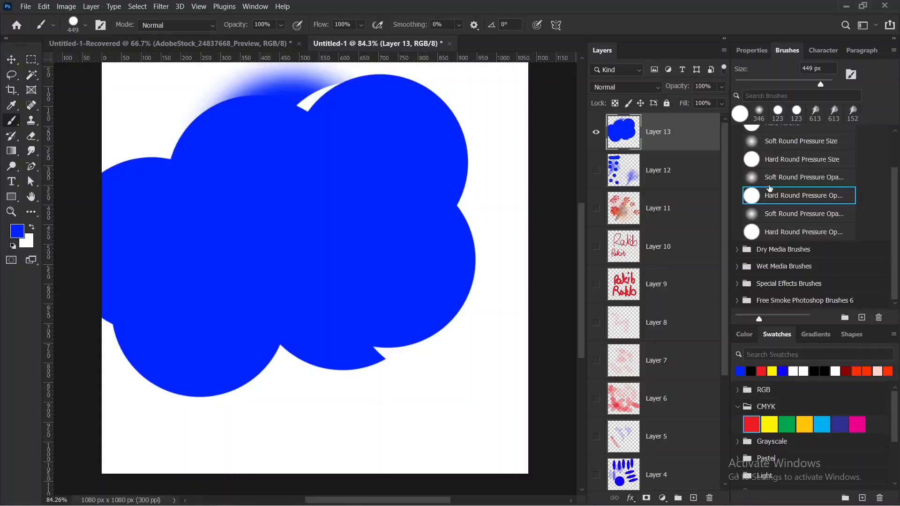